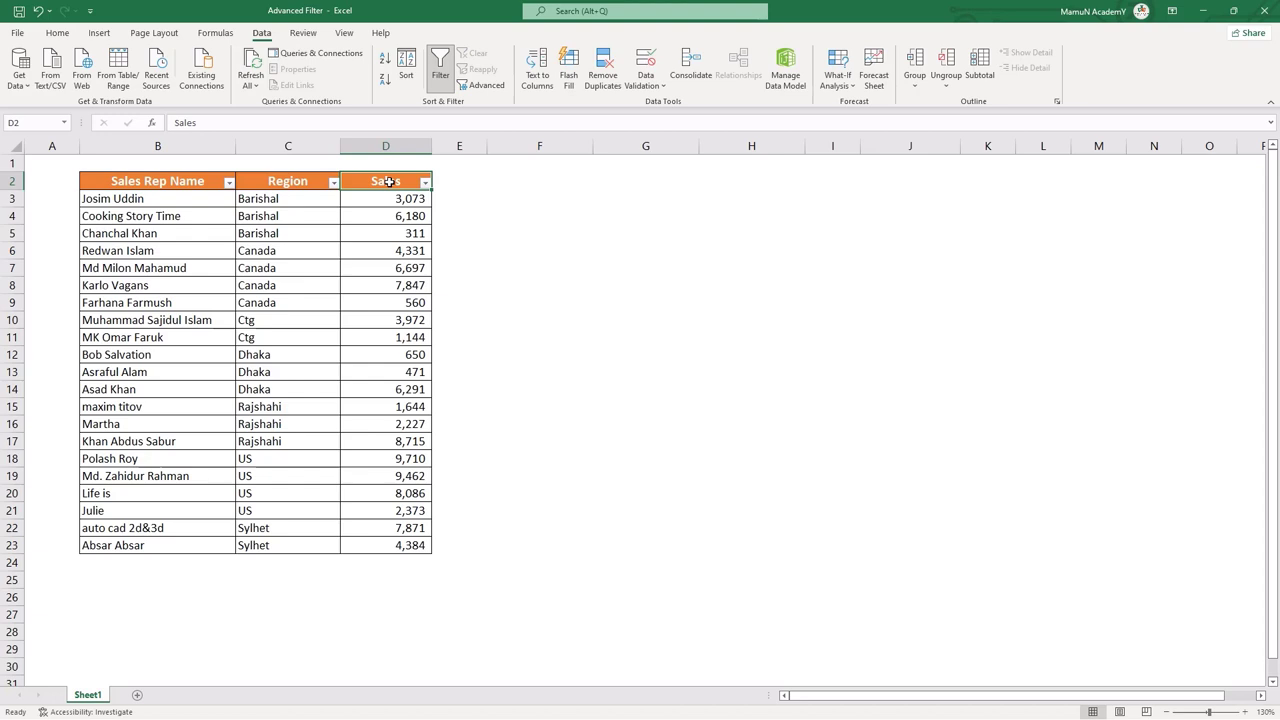
Look at the Sort, Advanced Filter and Sales Rep Name filter options, then cancel each without changes
{"action": "left_click", "coordinate": [406, 68]}
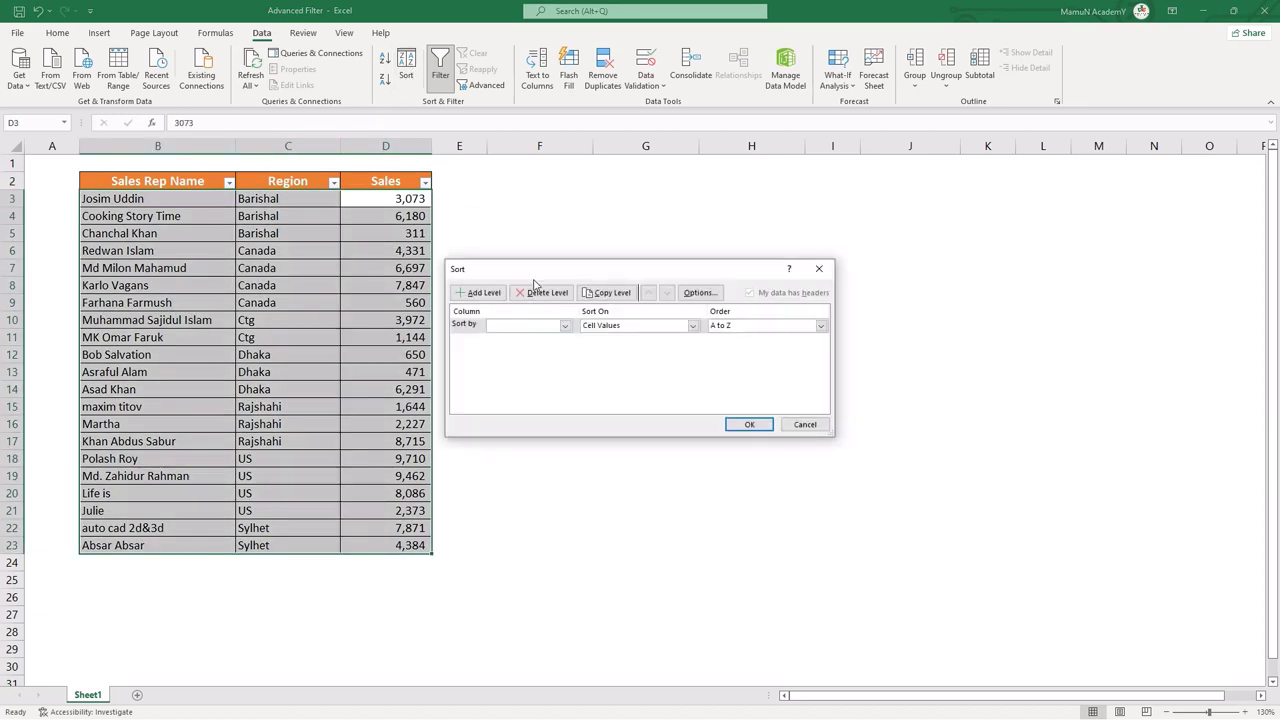
{"action": "left_click_drag", "start_coordinate": [544, 284], "coordinate": [440, 274]}
{"action": "left_click", "coordinate": [695, 424]}
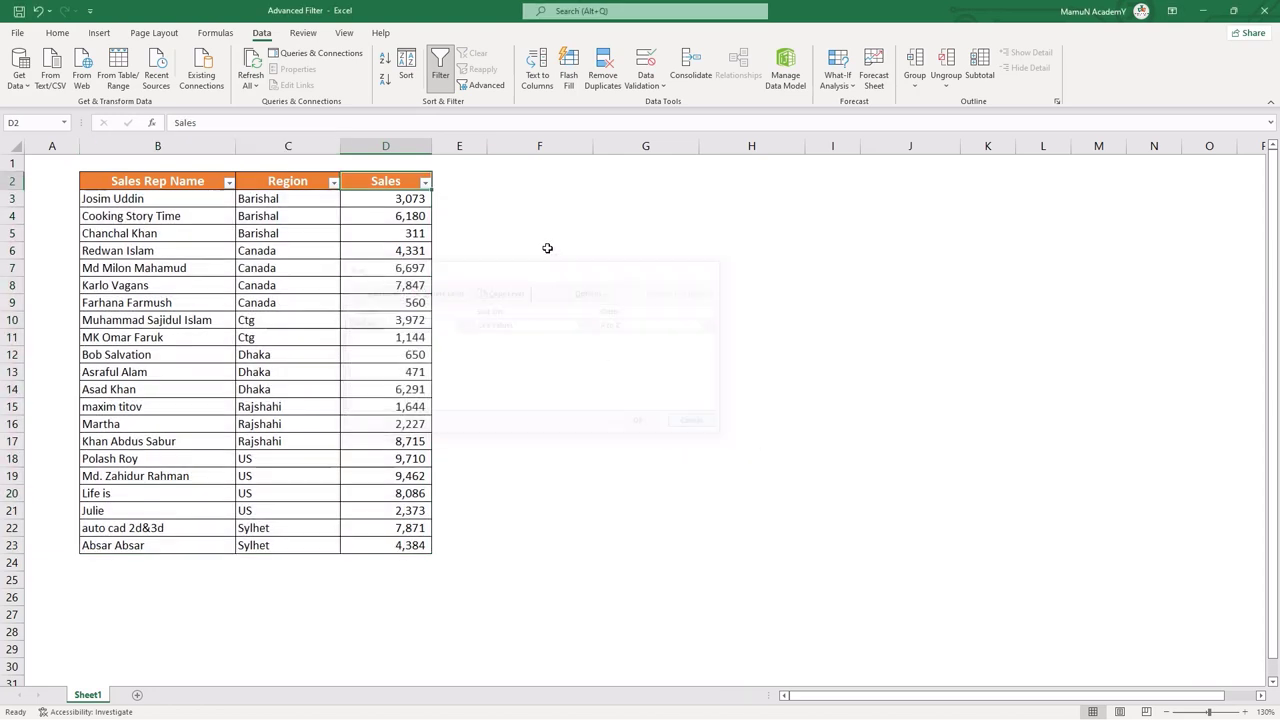
{"action": "left_click", "coordinate": [487, 84]}
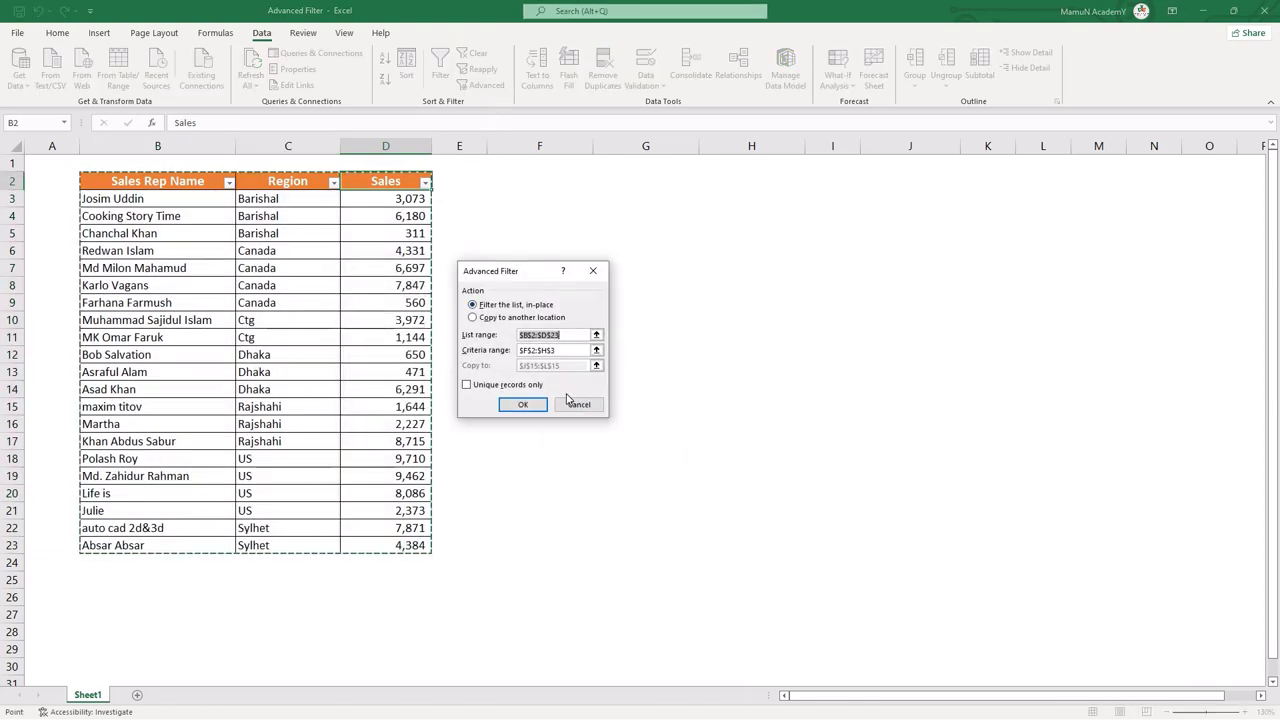
{"action": "left_click", "coordinate": [580, 405]}
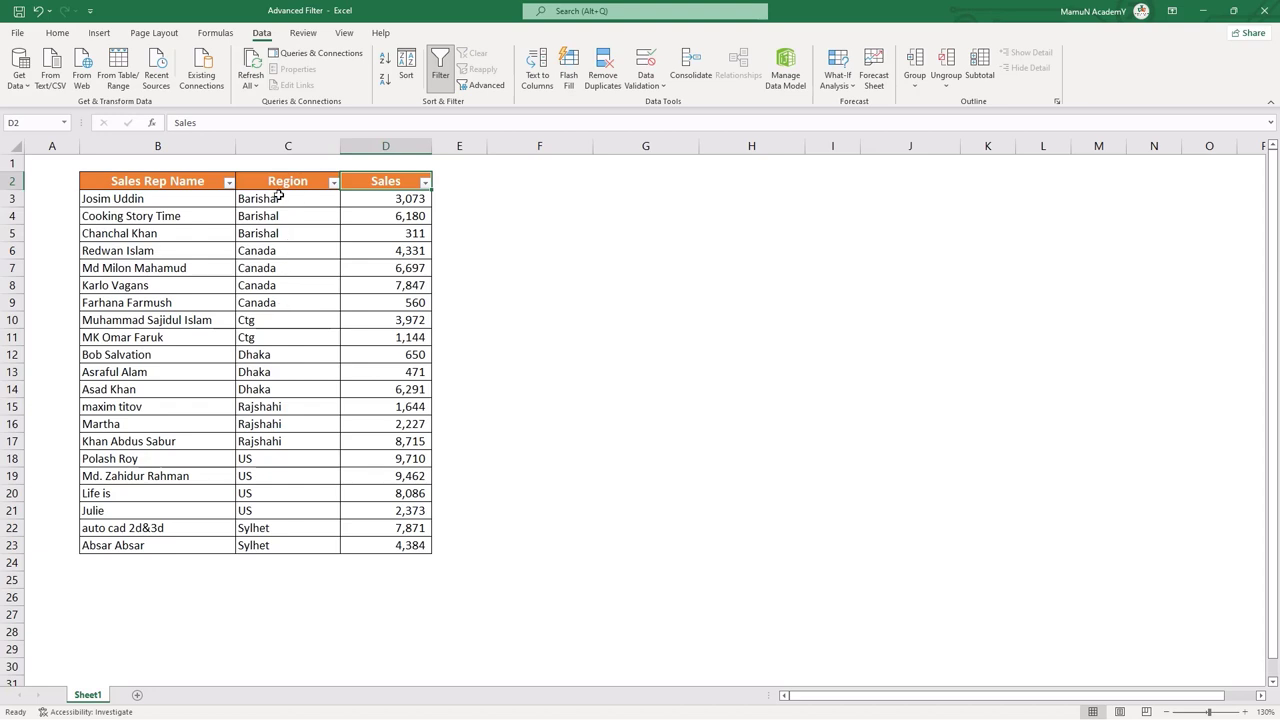
{"action": "left_click", "coordinate": [229, 183]}
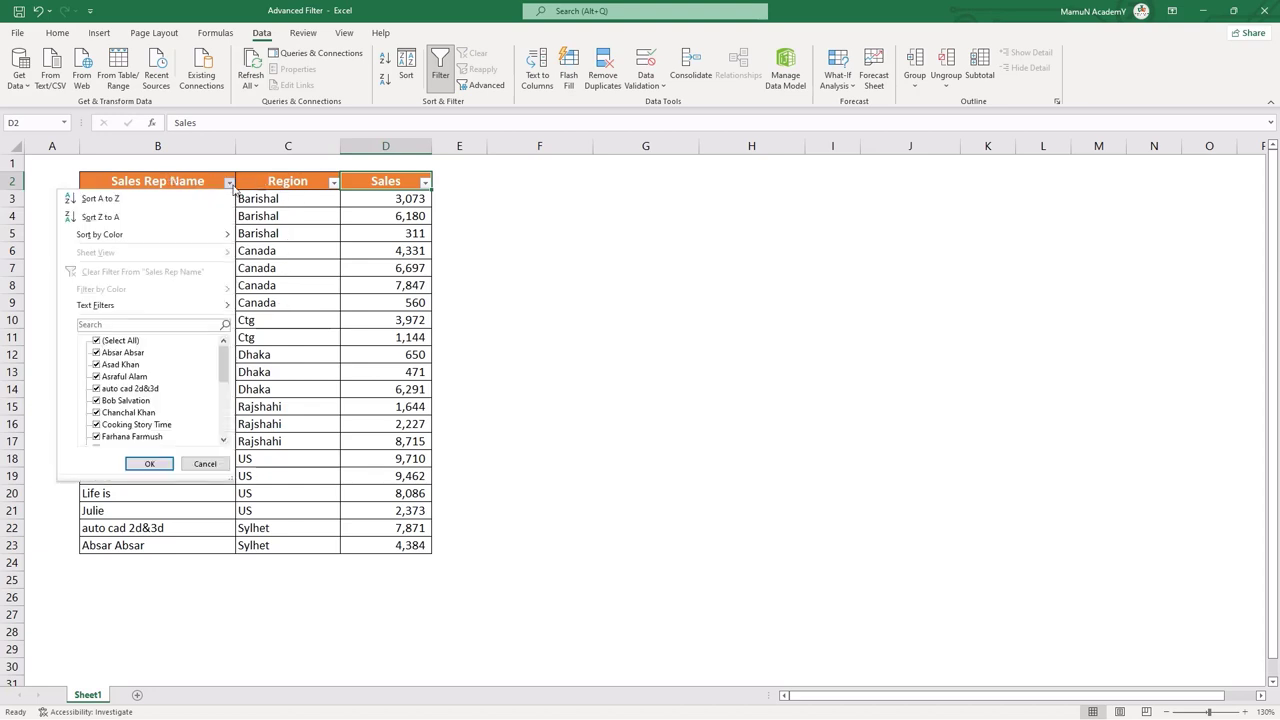
{"action": "left_click", "coordinate": [232, 186]}
{"action": "left_click", "coordinate": [484, 85]}
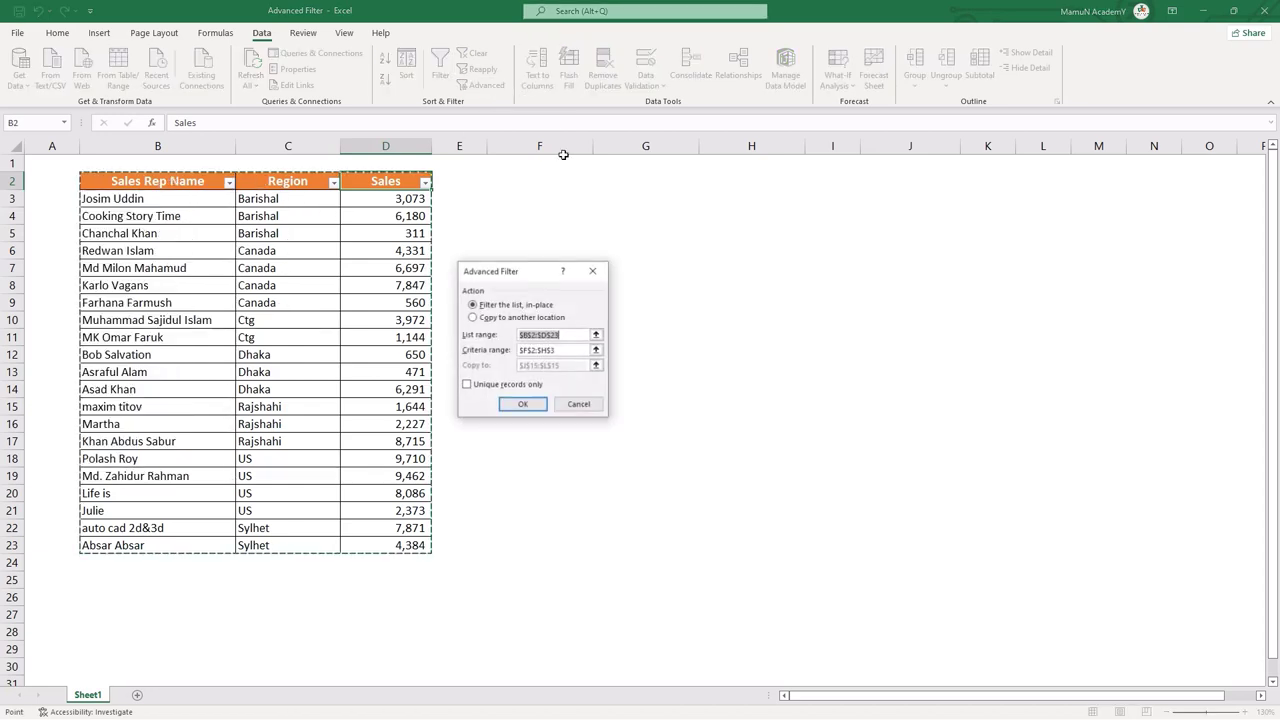
{"action": "left_click", "coordinate": [591, 271]}
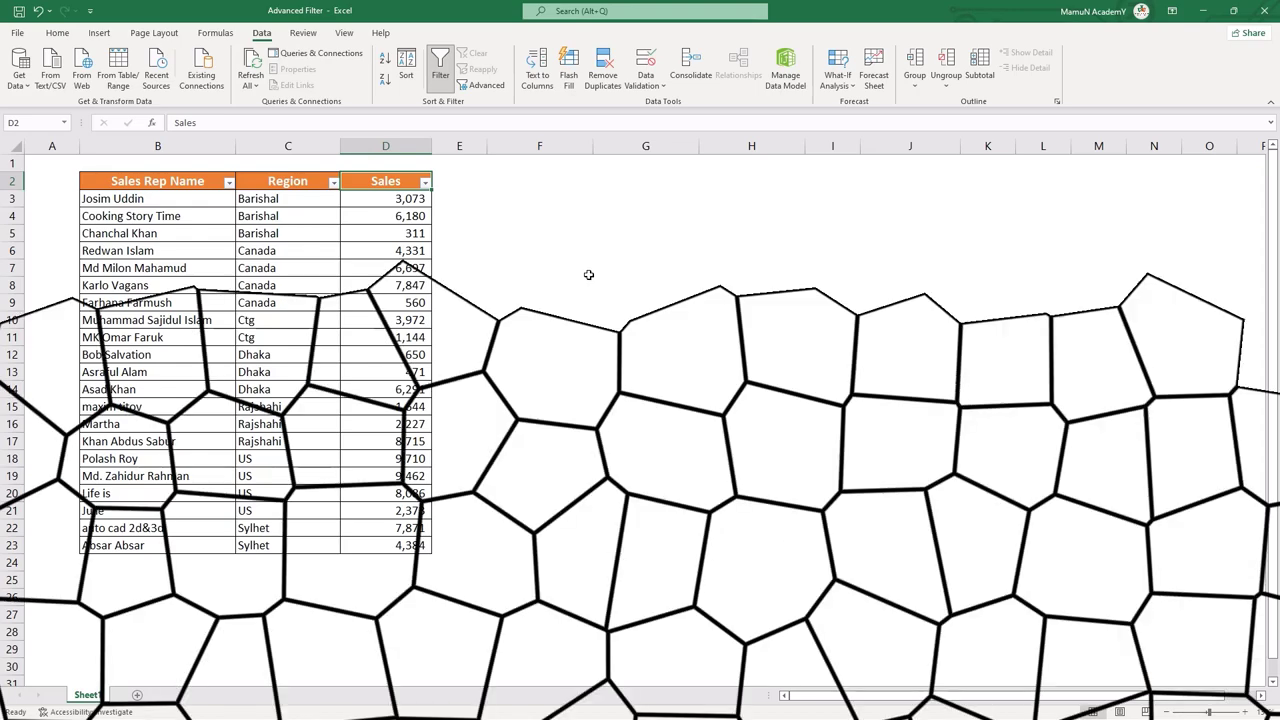
Sort the table by Region Z to A and A to Z, then by Sales largest and smallest first
{"action": "left_click", "coordinate": [204, 181]}
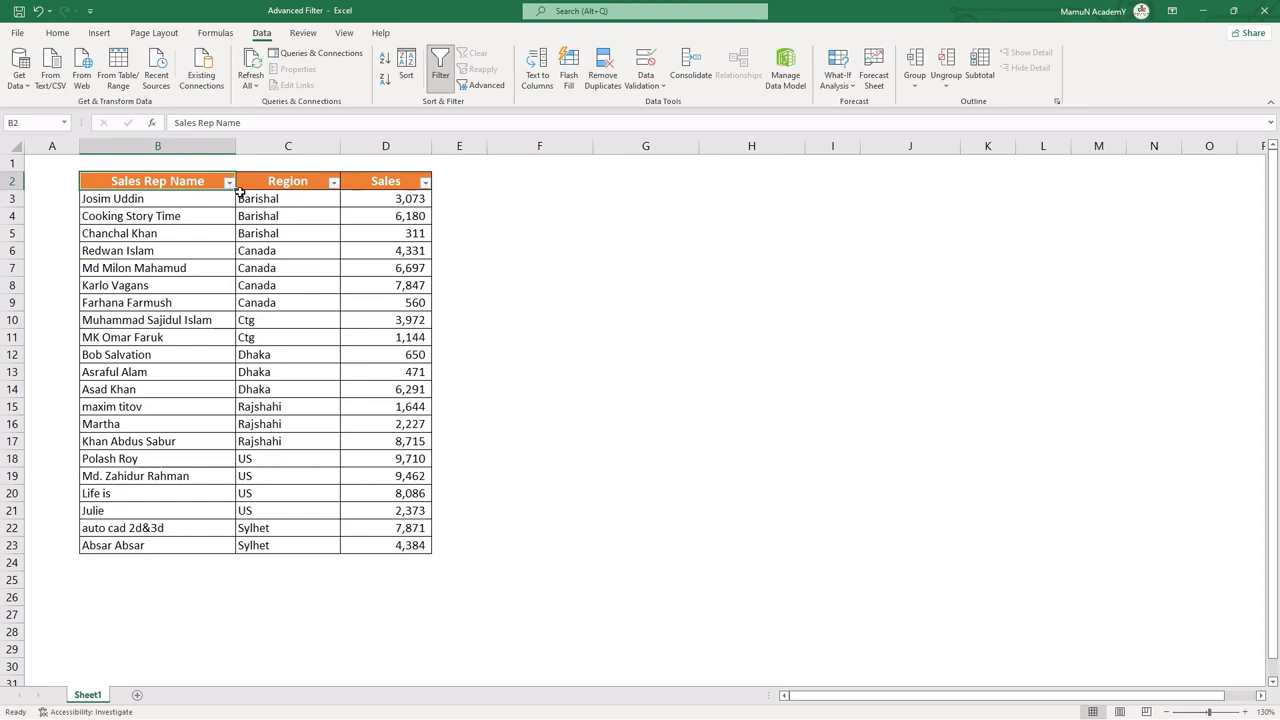
{"action": "left_click", "coordinate": [315, 183]}
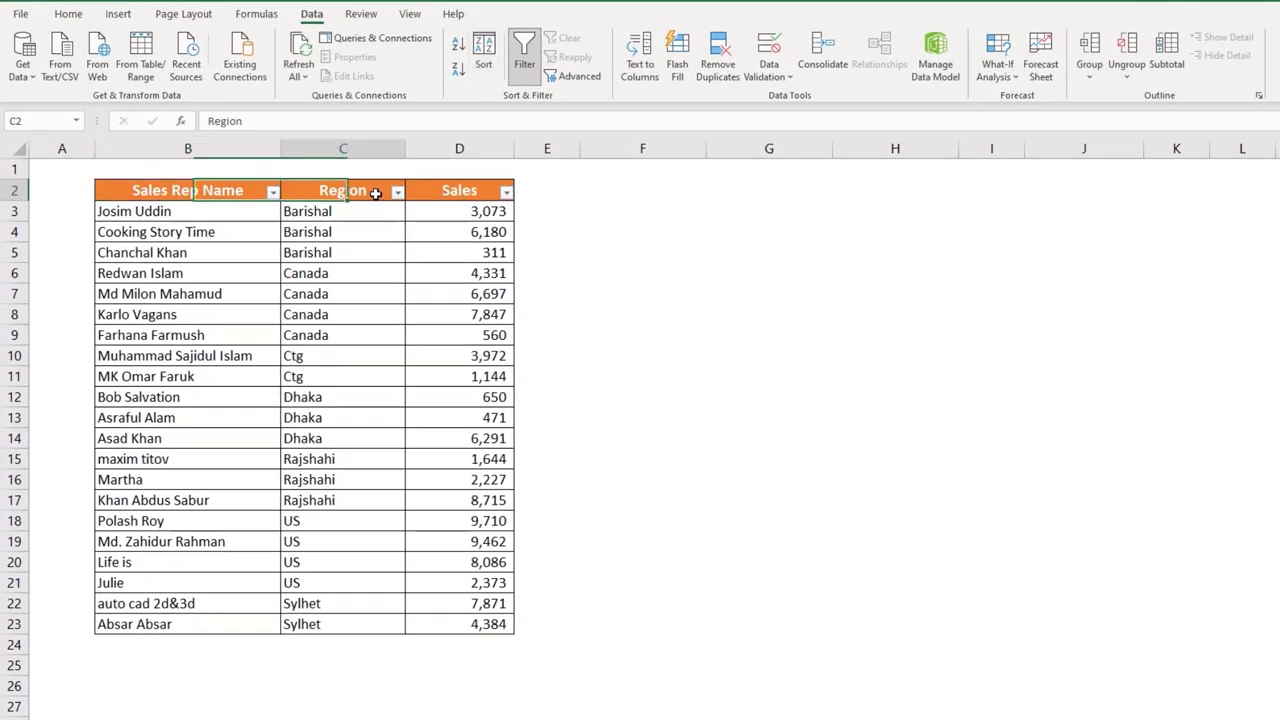
{"action": "left_click", "coordinate": [458, 72]}
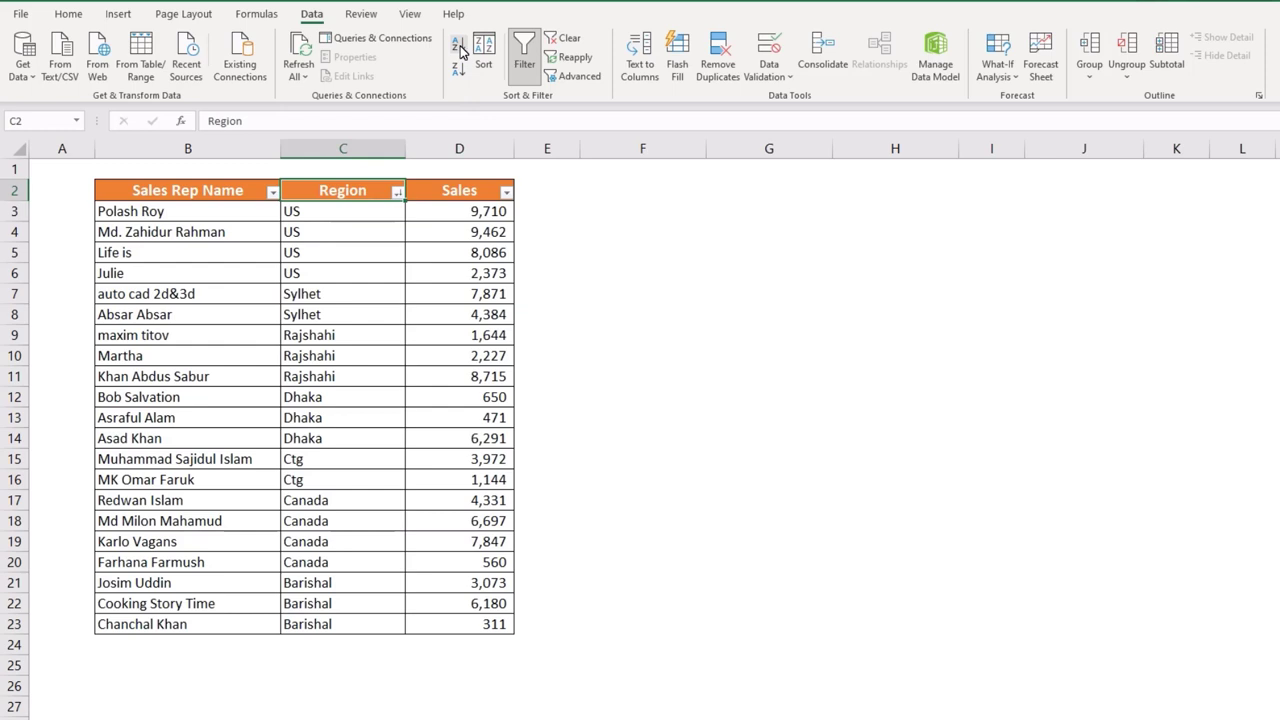
{"action": "left_click", "coordinate": [459, 46]}
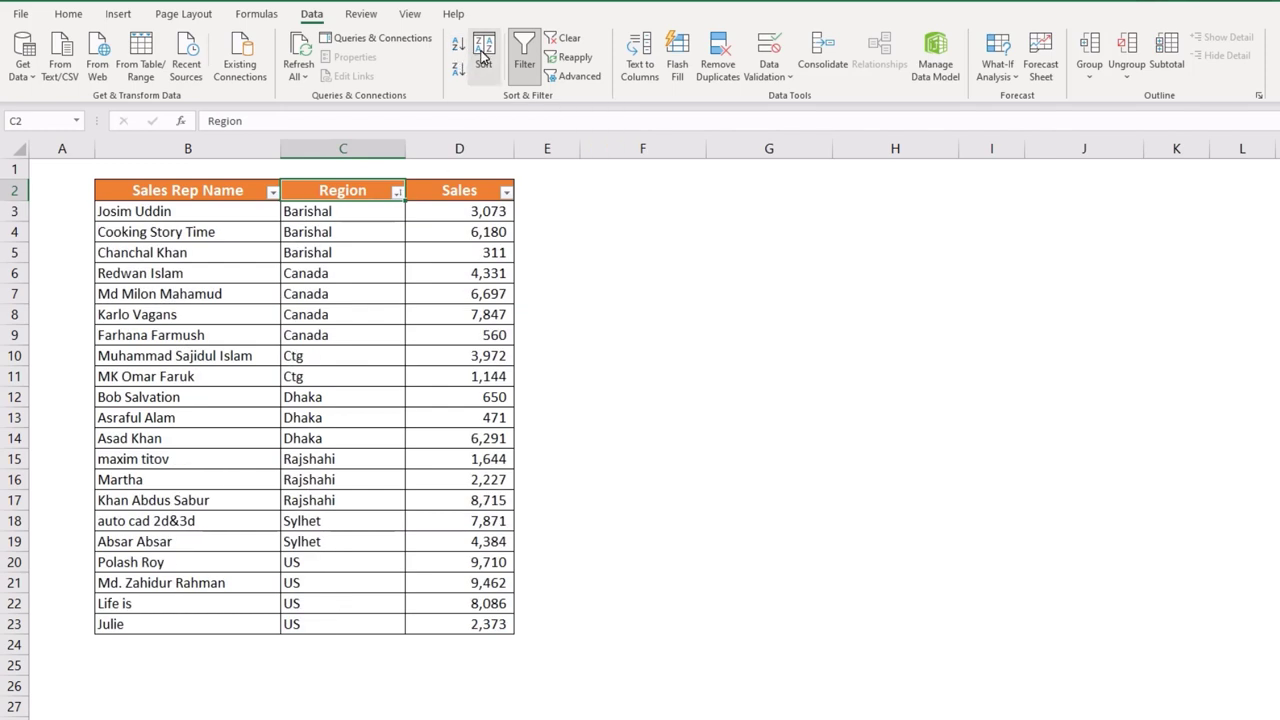
{"action": "left_click", "coordinate": [486, 189]}
{"action": "left_click", "coordinate": [459, 72]}
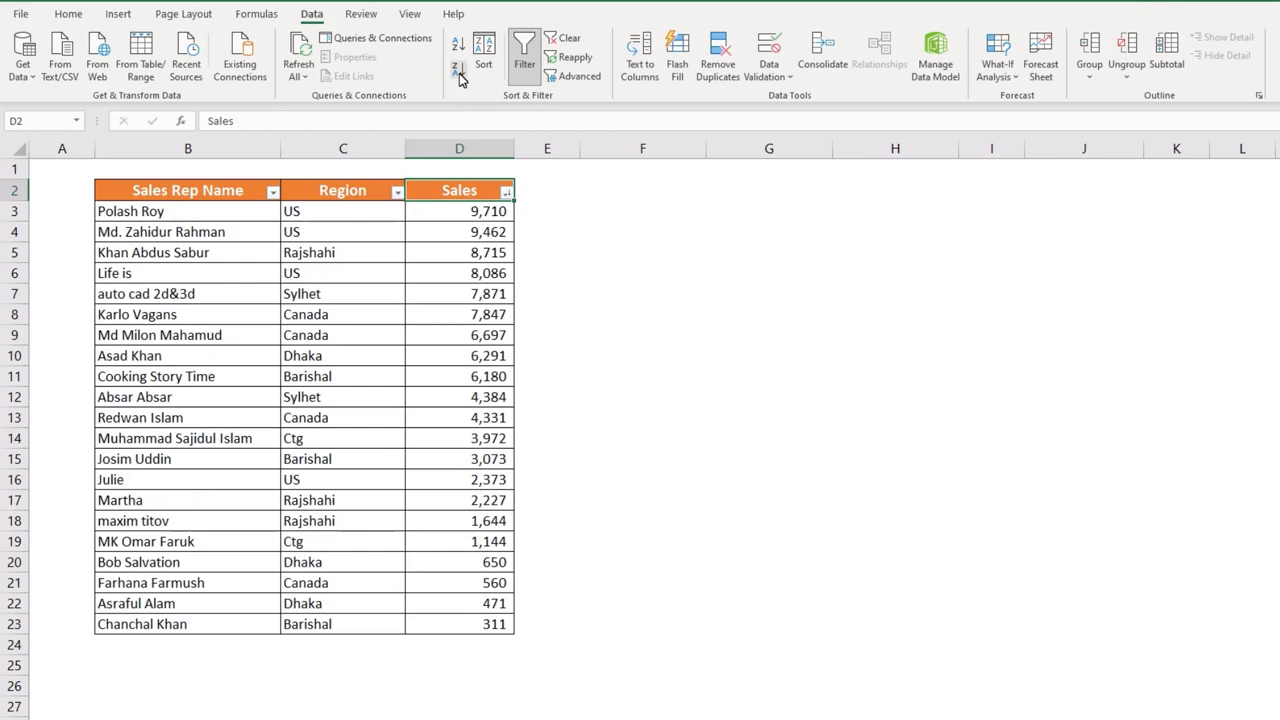
{"action": "left_click", "coordinate": [458, 45]}
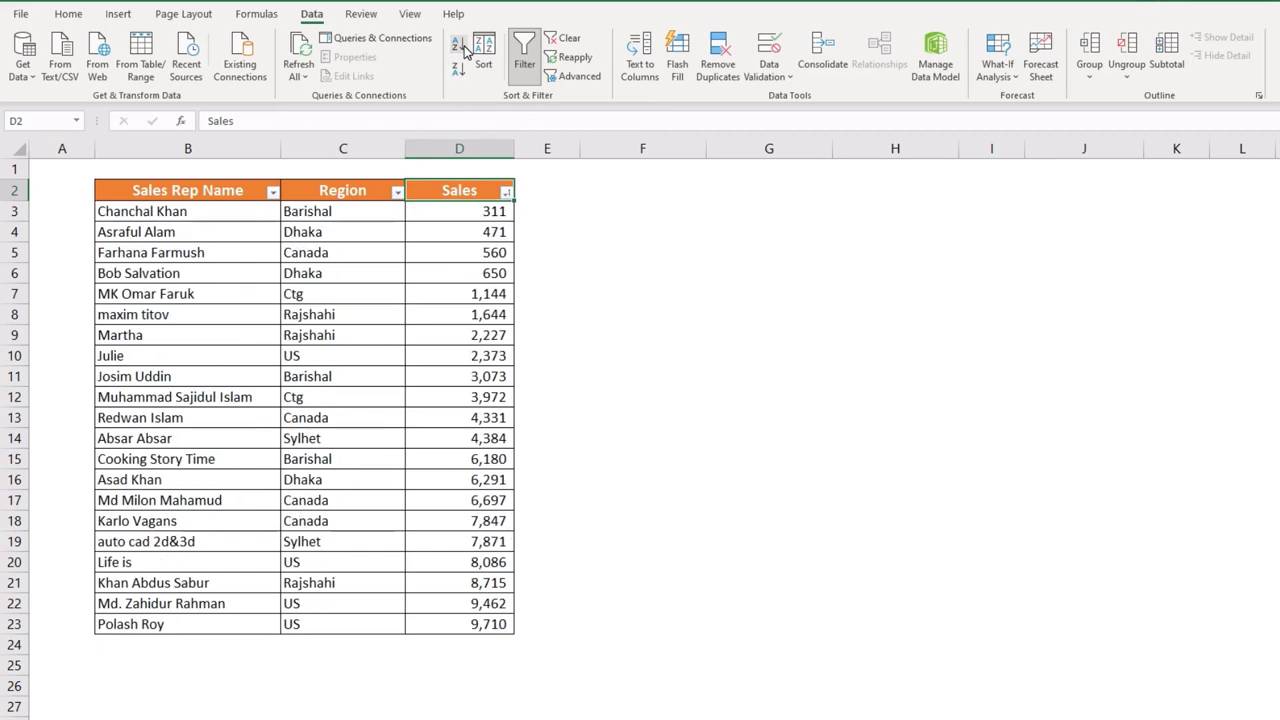
Sort by Sales Rep Name and Region in both directions, ending with Region A to Z
{"action": "left_click", "coordinate": [261, 188]}
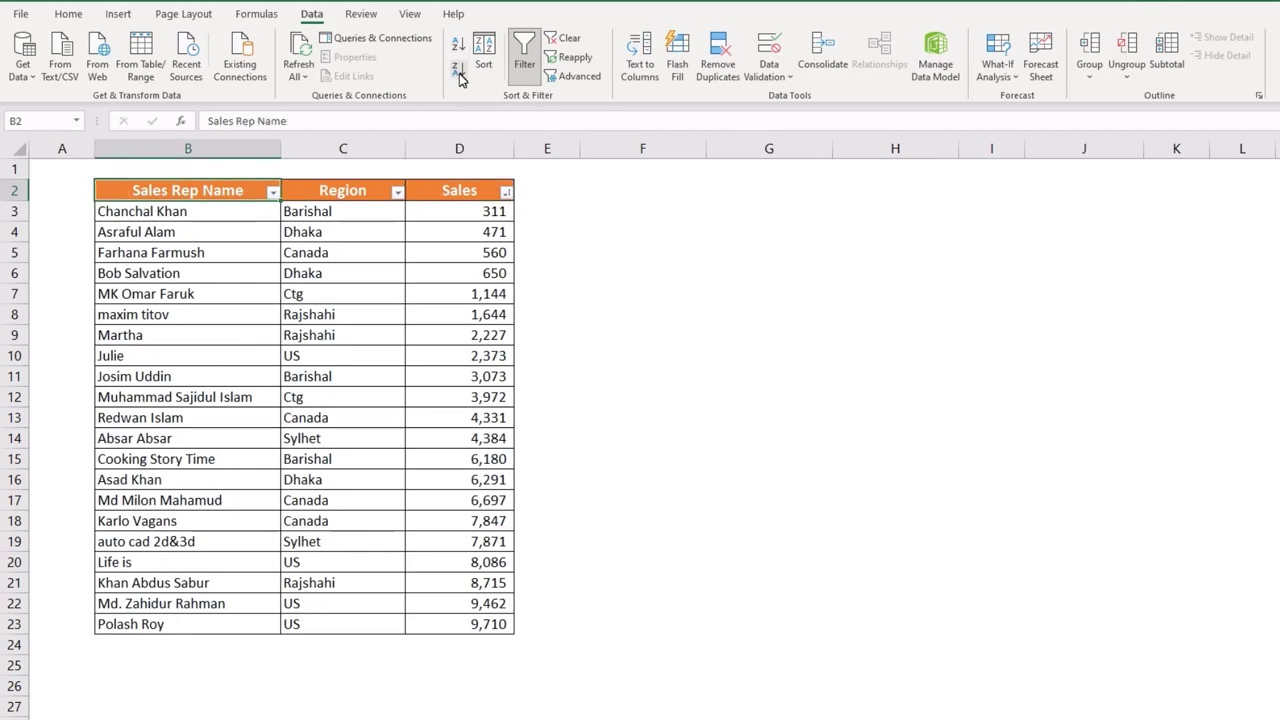
{"action": "left_click", "coordinate": [459, 70]}
{"action": "left_click", "coordinate": [337, 258]}
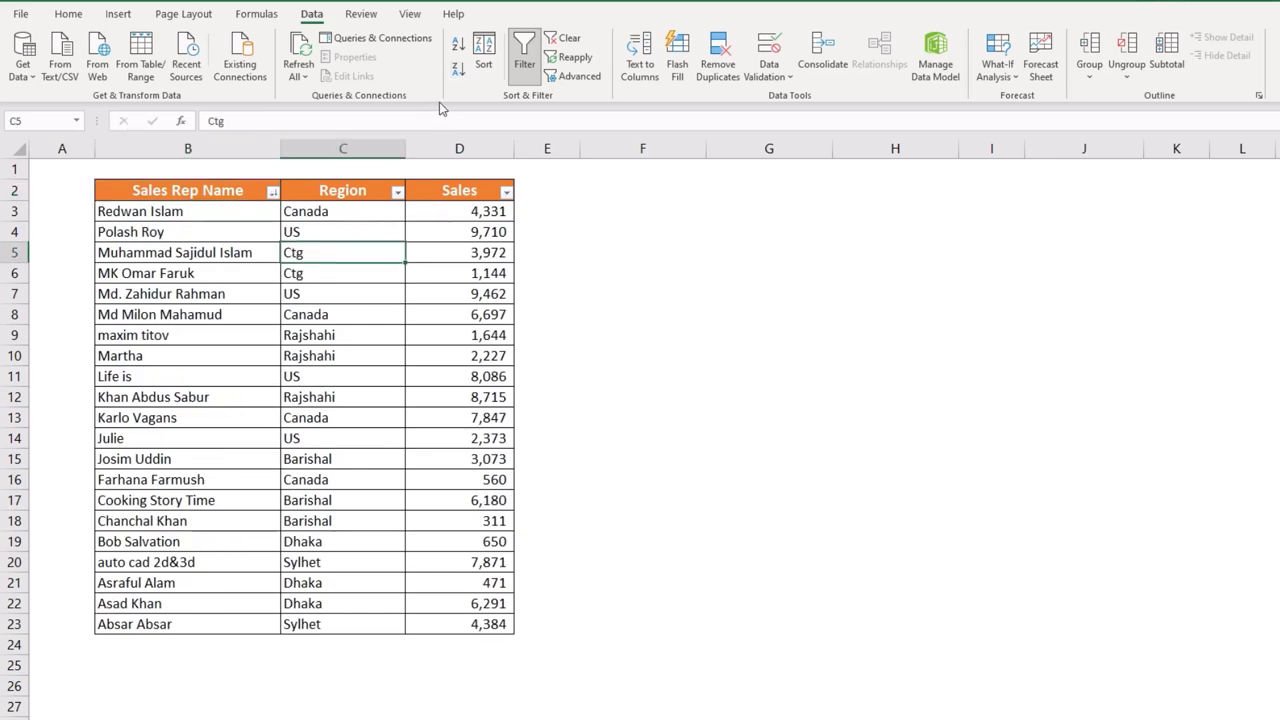
{"action": "left_click", "coordinate": [458, 74]}
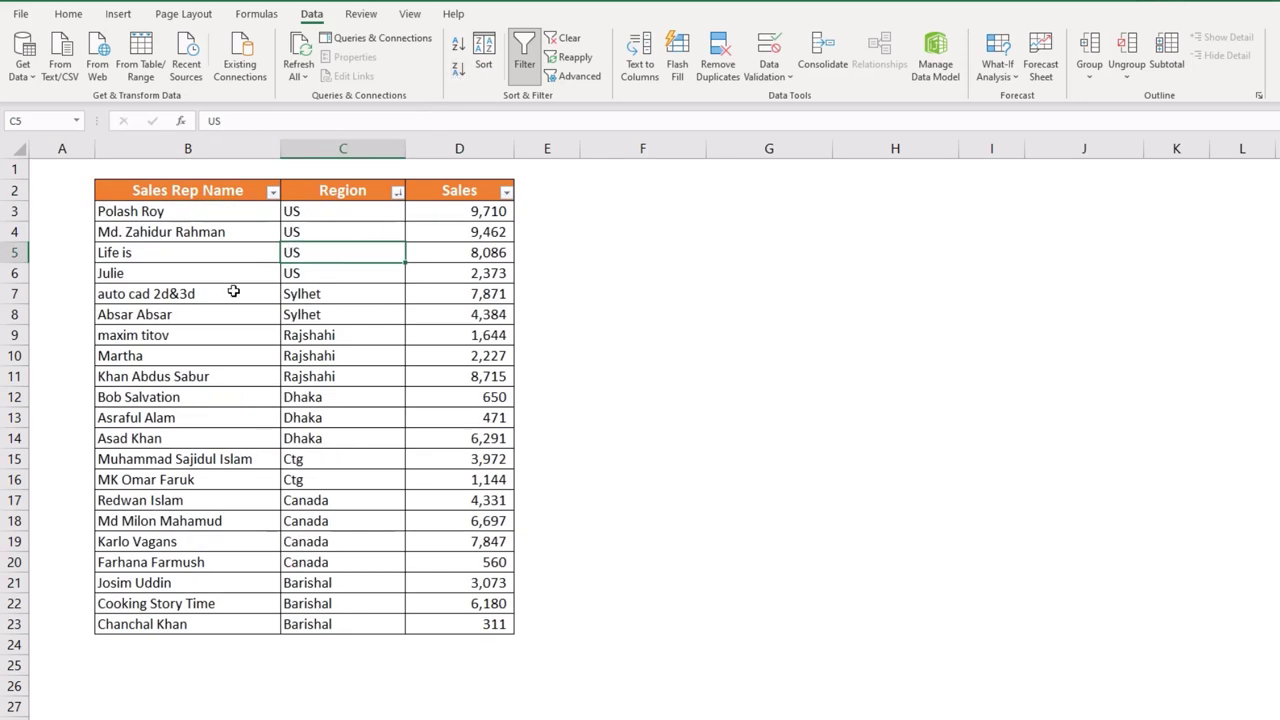
{"action": "left_click", "coordinate": [233, 292]}
{"action": "left_click", "coordinate": [456, 47]}
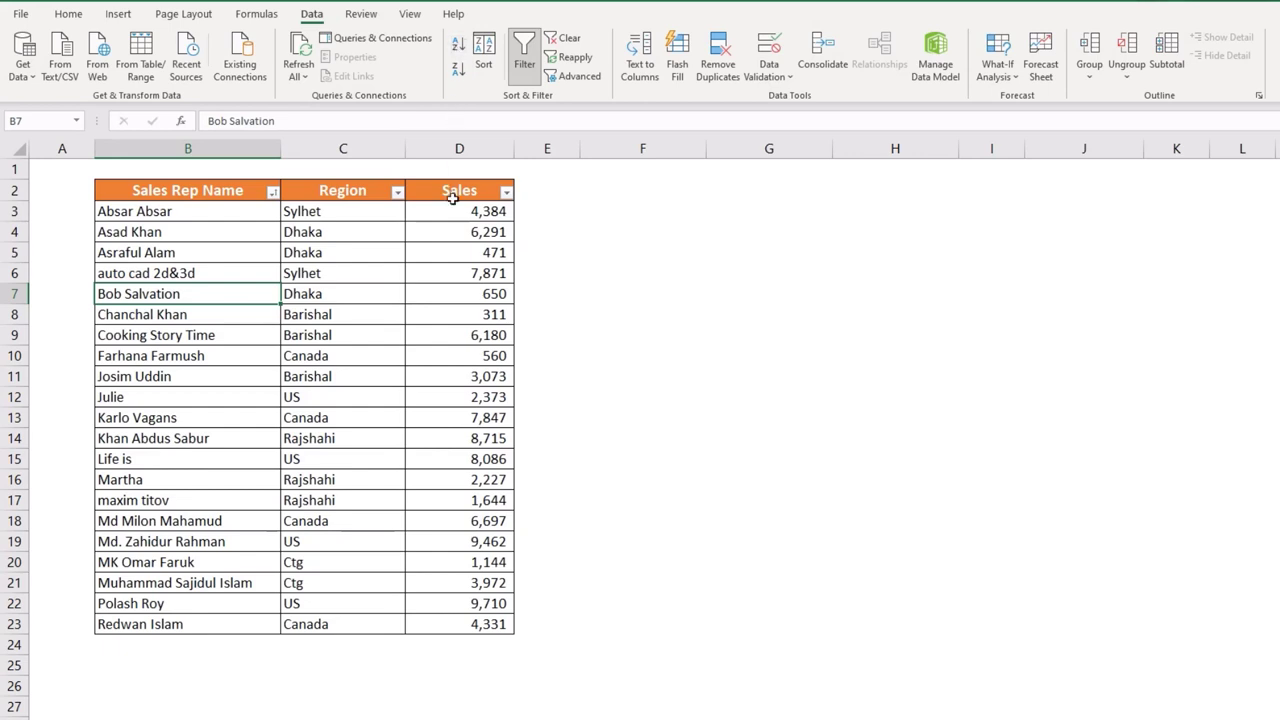
{"action": "left_click", "coordinate": [397, 191]}
{"action": "left_click", "coordinate": [389, 209]}
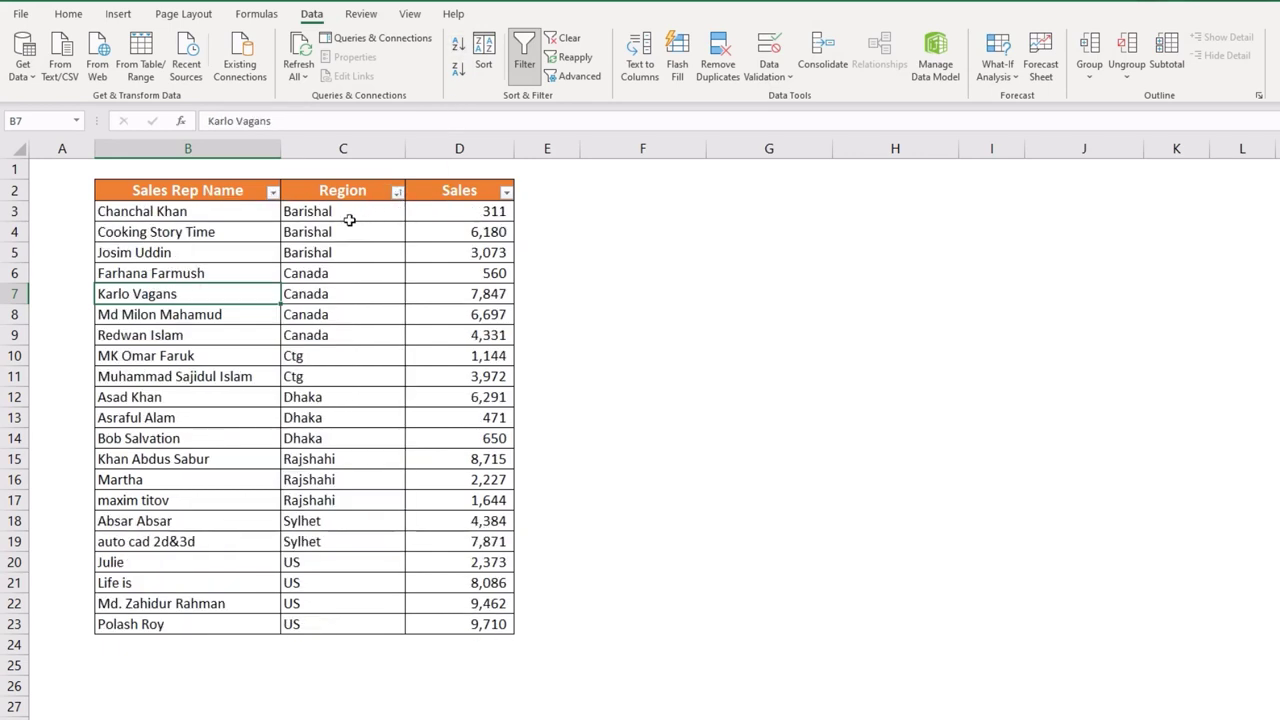
{"action": "left_click", "coordinate": [330, 232]}
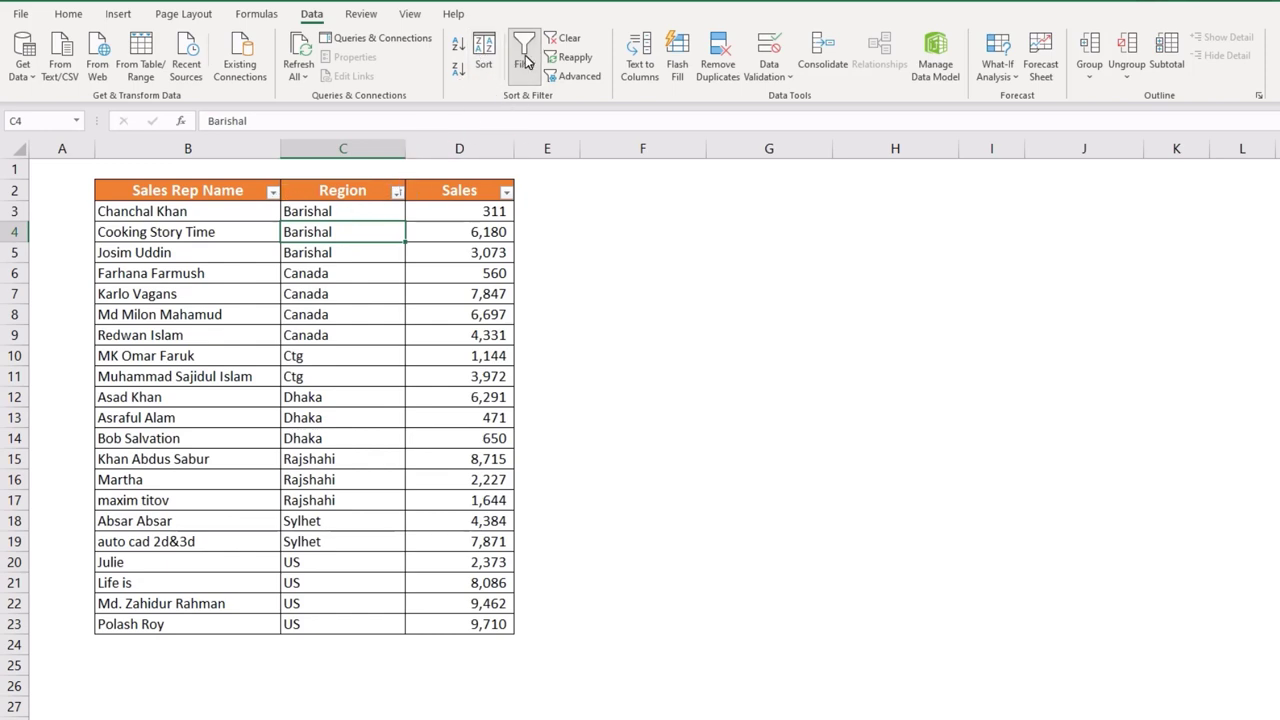
Custom-sort by Region on cell values A to Z, then by Sales smallest to largest
{"action": "left_click", "coordinate": [485, 52]}
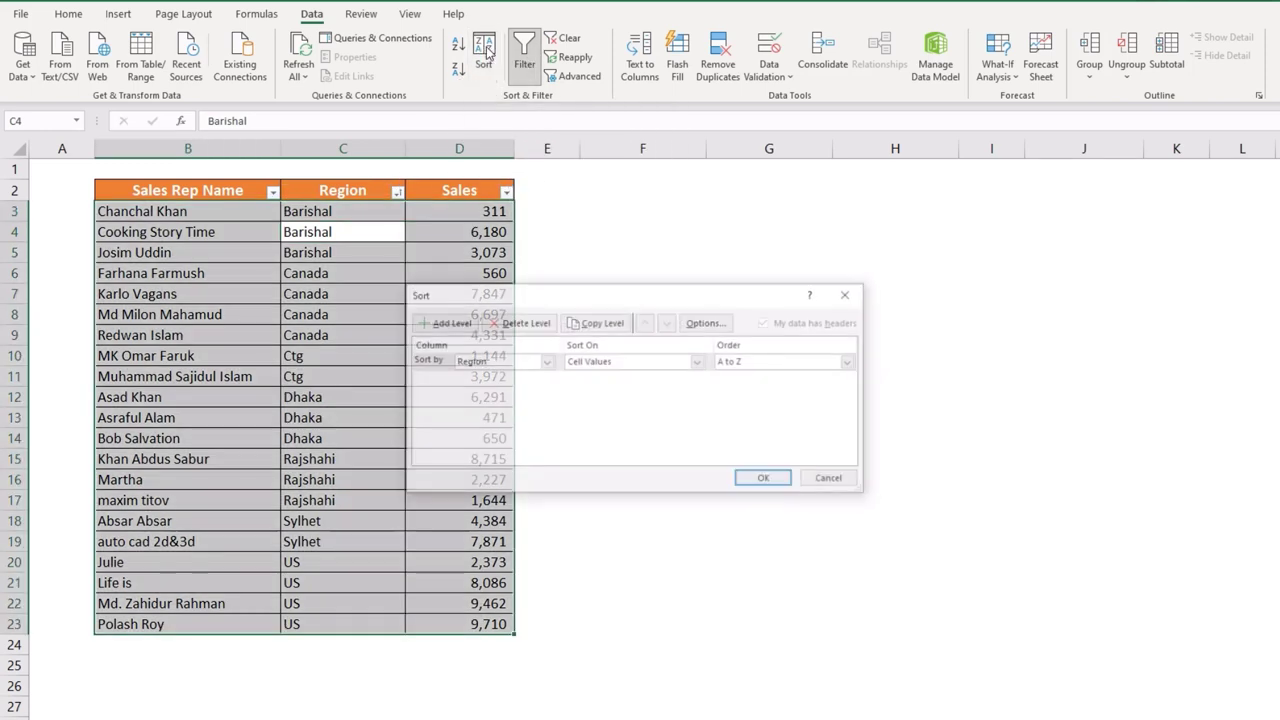
{"action": "left_click_drag", "start_coordinate": [569, 294], "coordinate": [709, 231]}
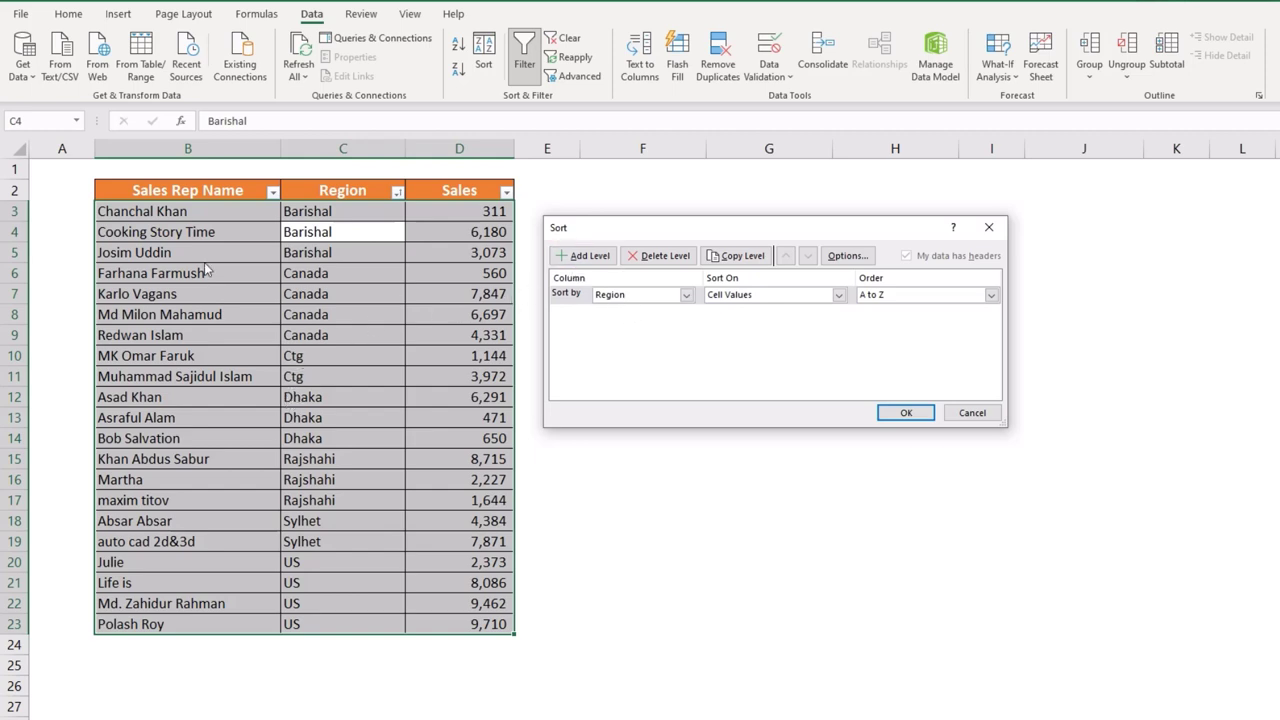
{"action": "left_click", "coordinate": [645, 297]}
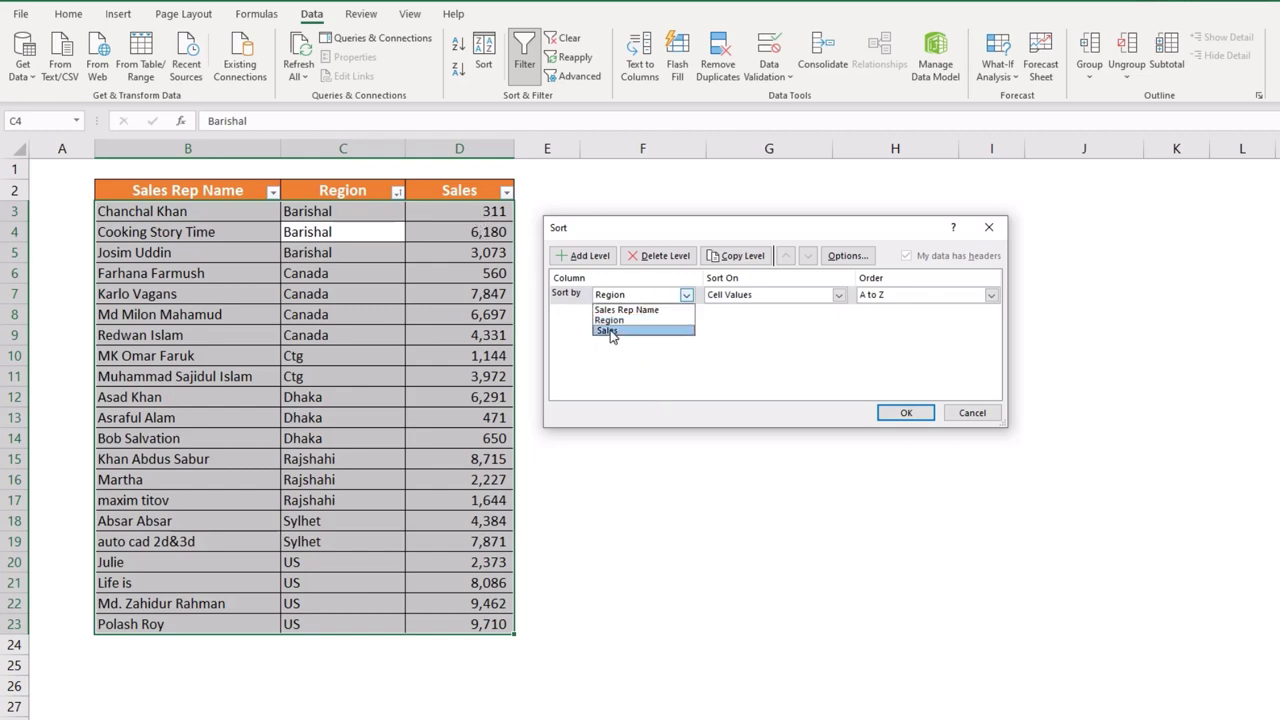
{"action": "left_click", "coordinate": [615, 320]}
{"action": "left_click", "coordinate": [752, 296]}
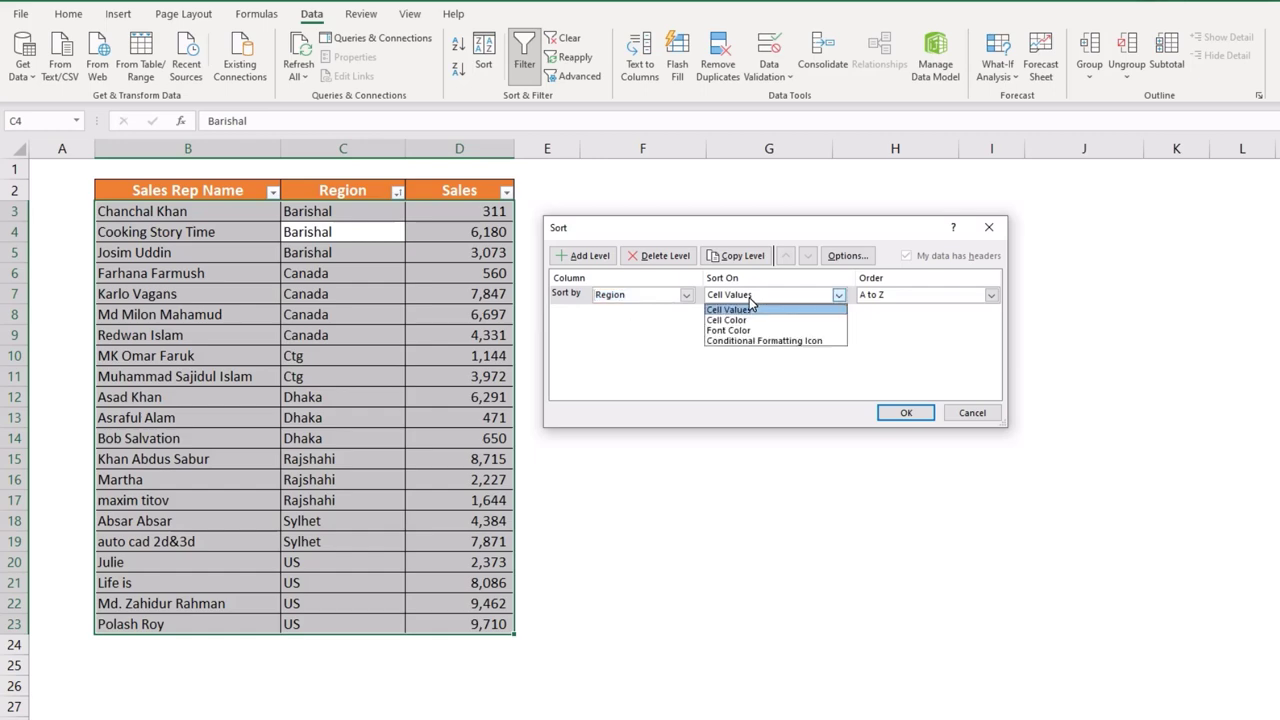
{"action": "left_click", "coordinate": [750, 306]}
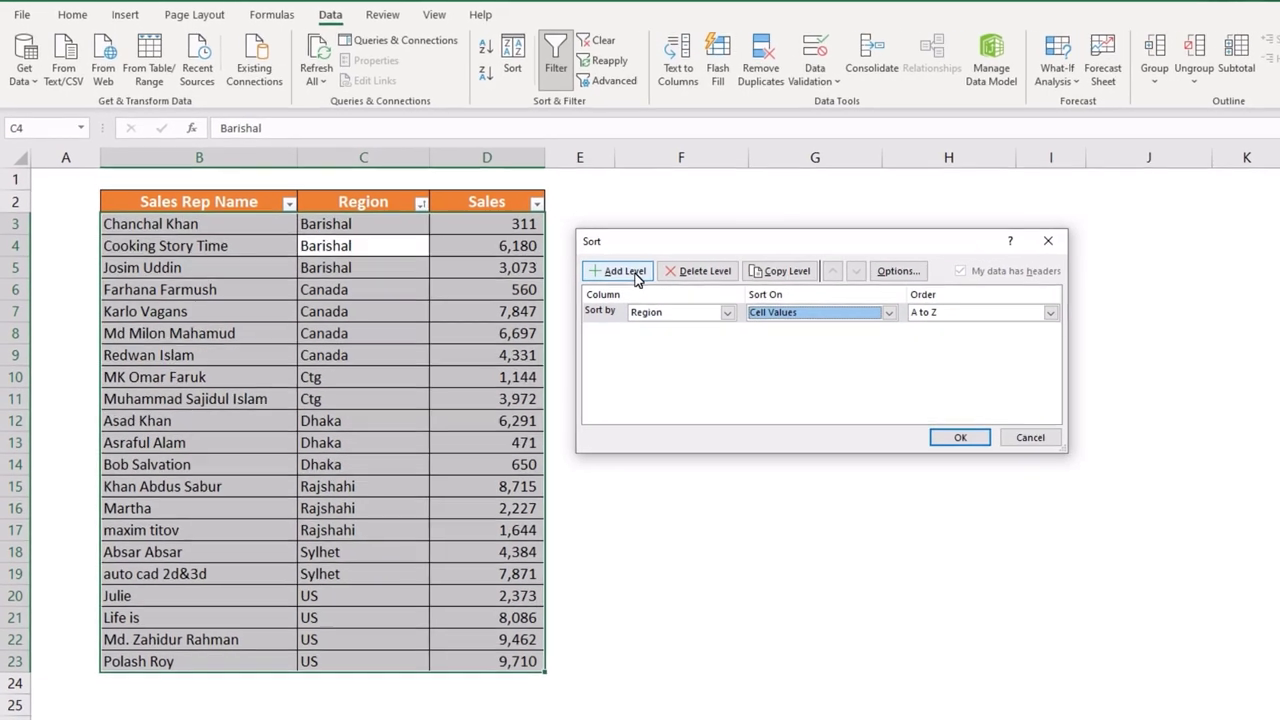
{"action": "left_click", "coordinate": [588, 256]}
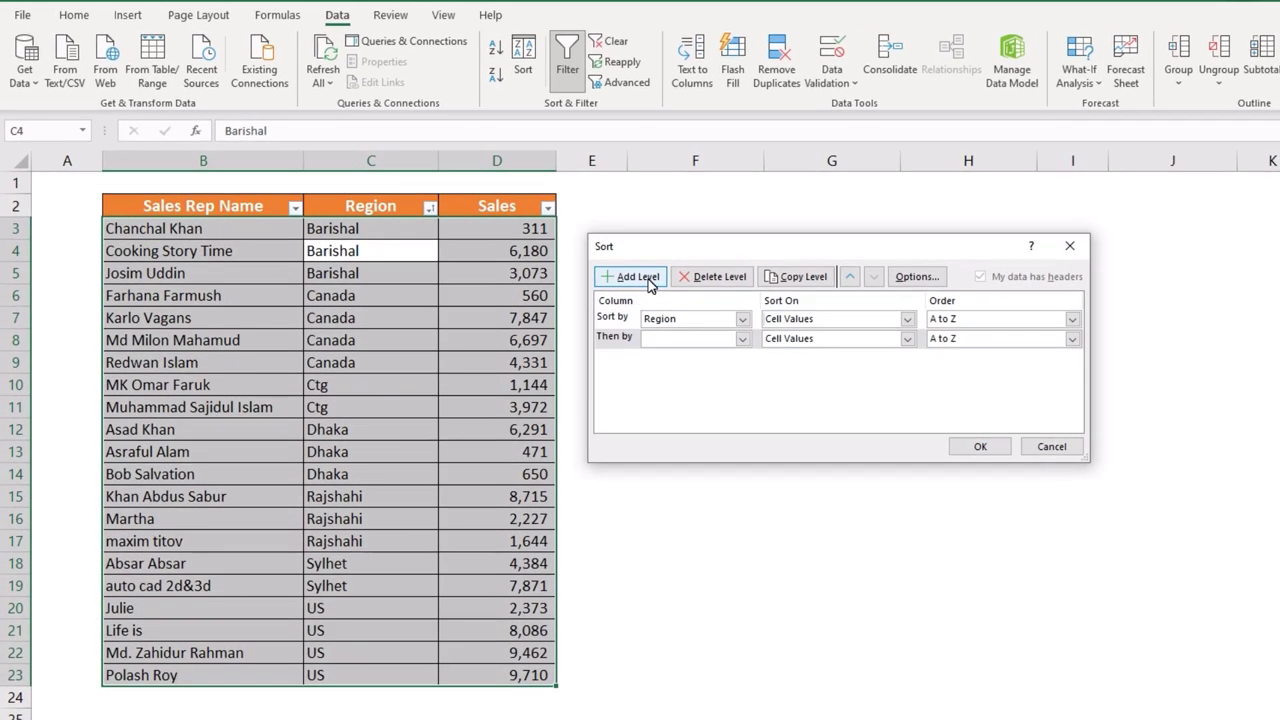
{"action": "left_click", "coordinate": [672, 347]}
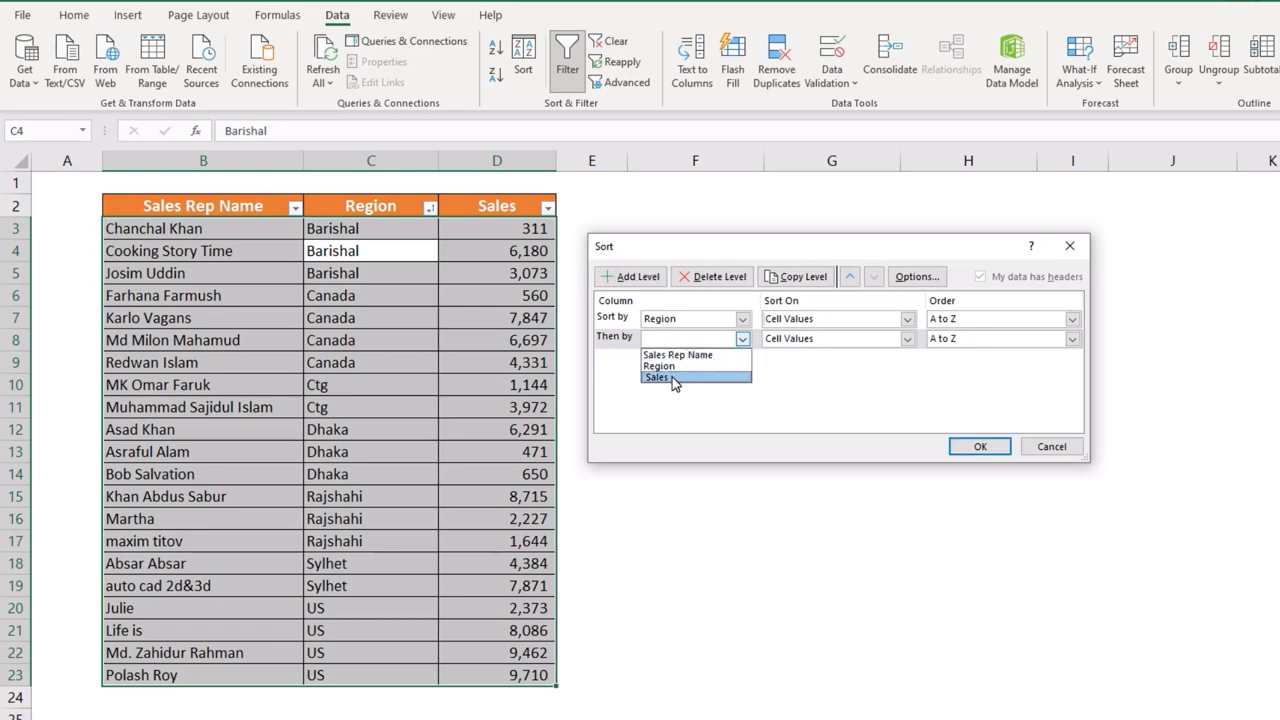
{"action": "left_click", "coordinate": [672, 376]}
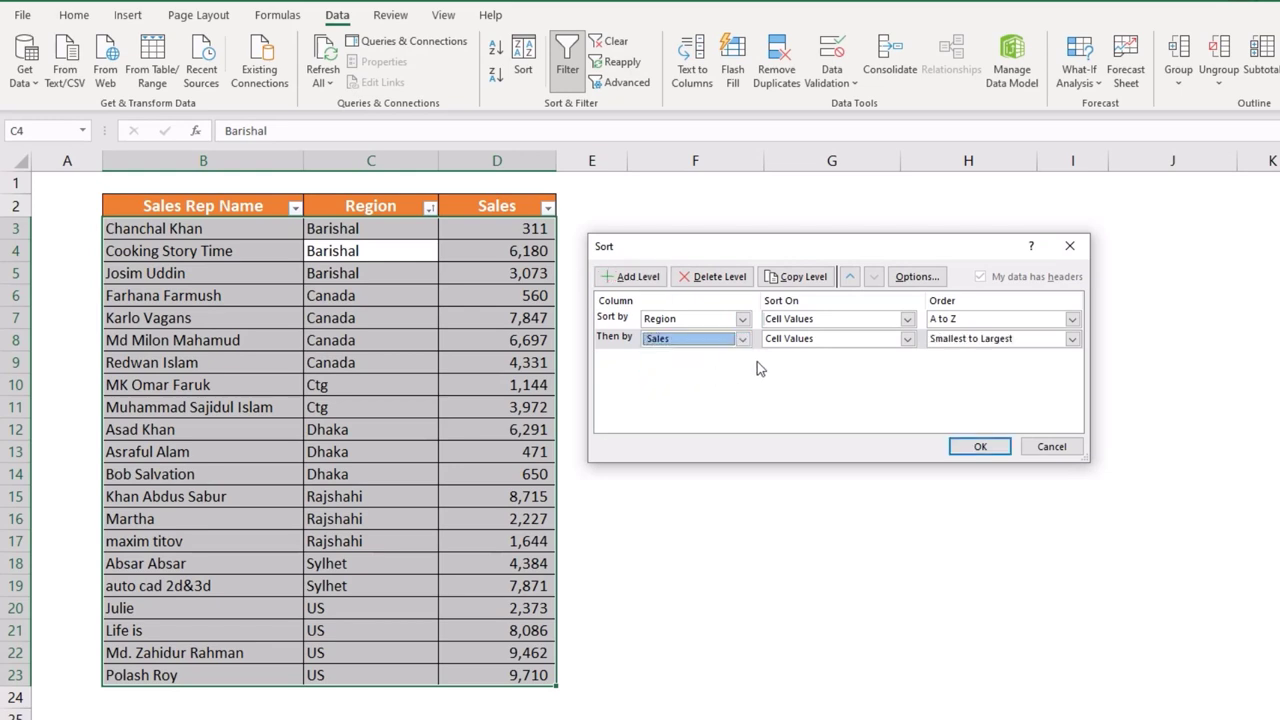
{"action": "left_click", "coordinate": [983, 447]}
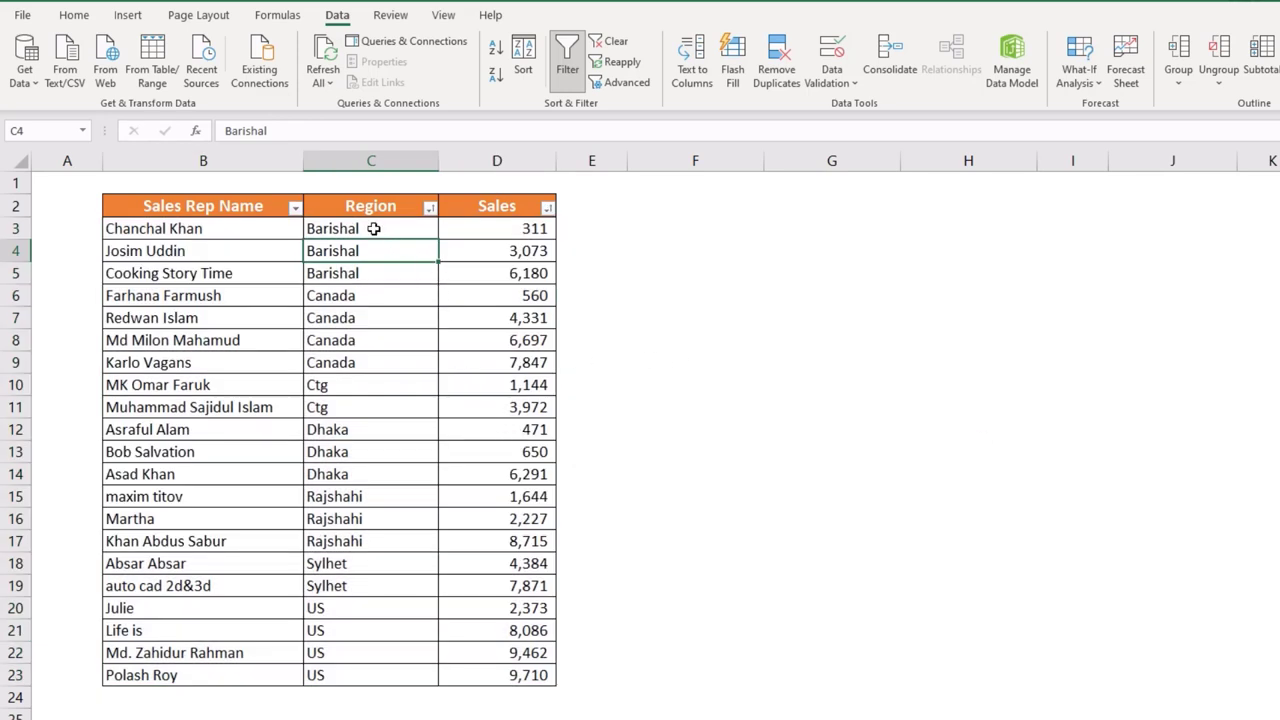
Select the Region and Sales cells for Barishal, Canada, Ctg and Dhaka, then both full columns
{"action": "left_click_drag", "start_coordinate": [373, 229], "coordinate": [503, 273]}
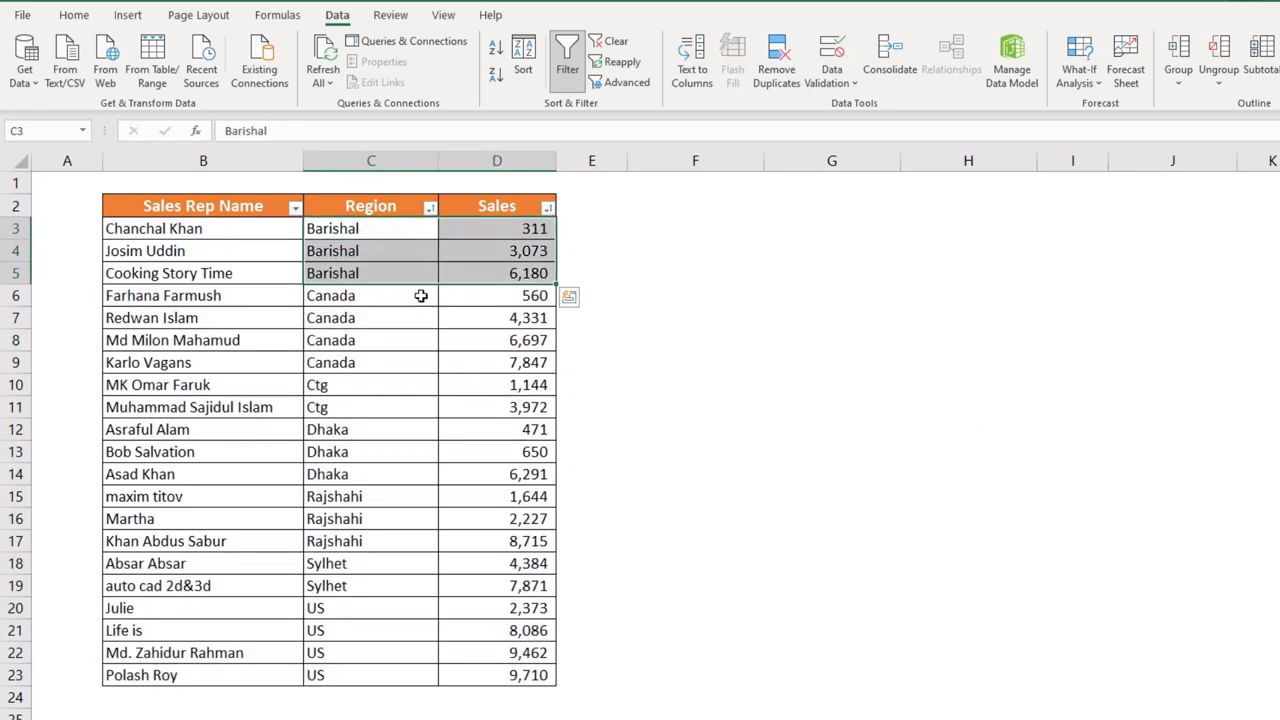
{"action": "left_click_drag", "start_coordinate": [421, 296], "coordinate": [500, 362]}
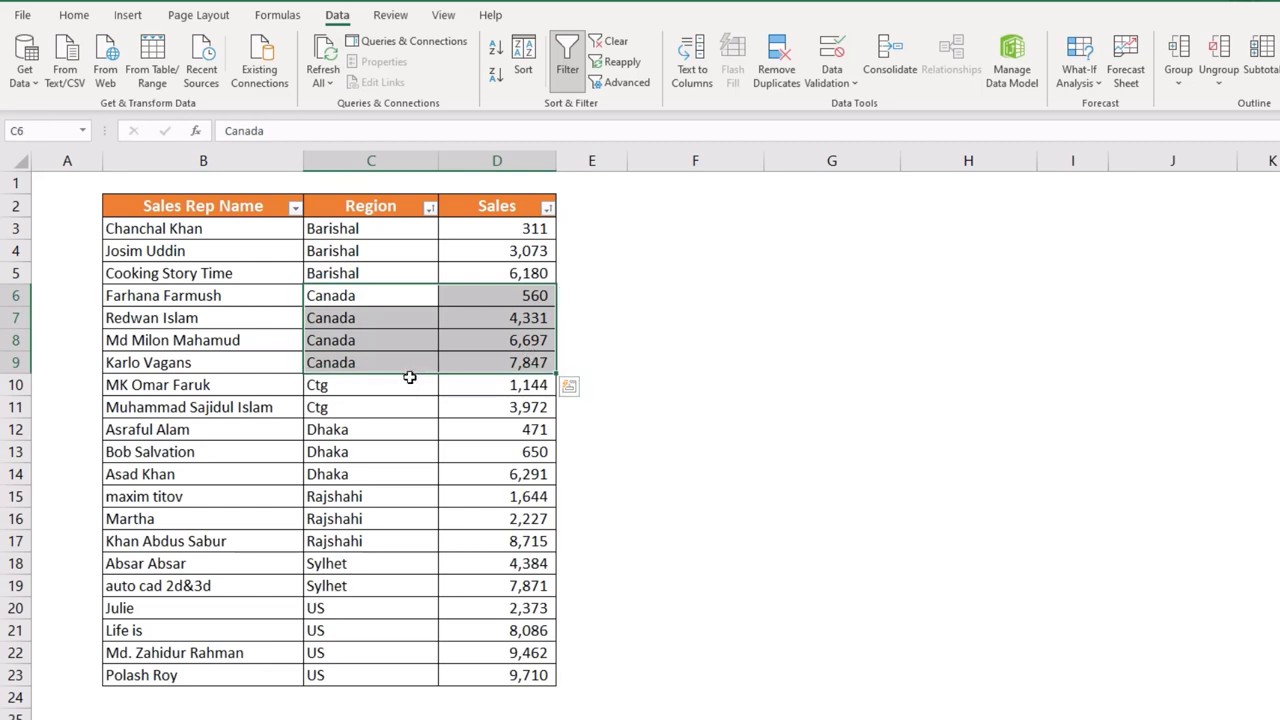
{"action": "left_click_drag", "start_coordinate": [420, 386], "coordinate": [531, 406]}
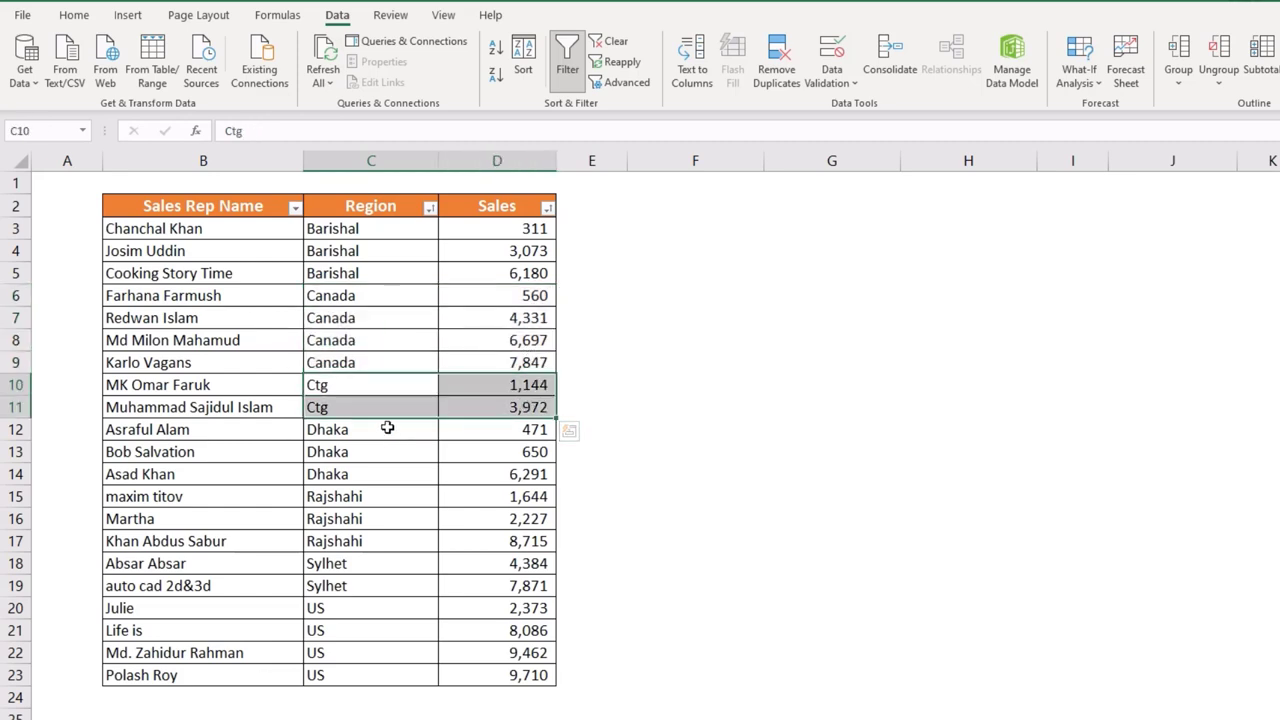
{"action": "left_click_drag", "start_coordinate": [387, 428], "coordinate": [530, 474]}
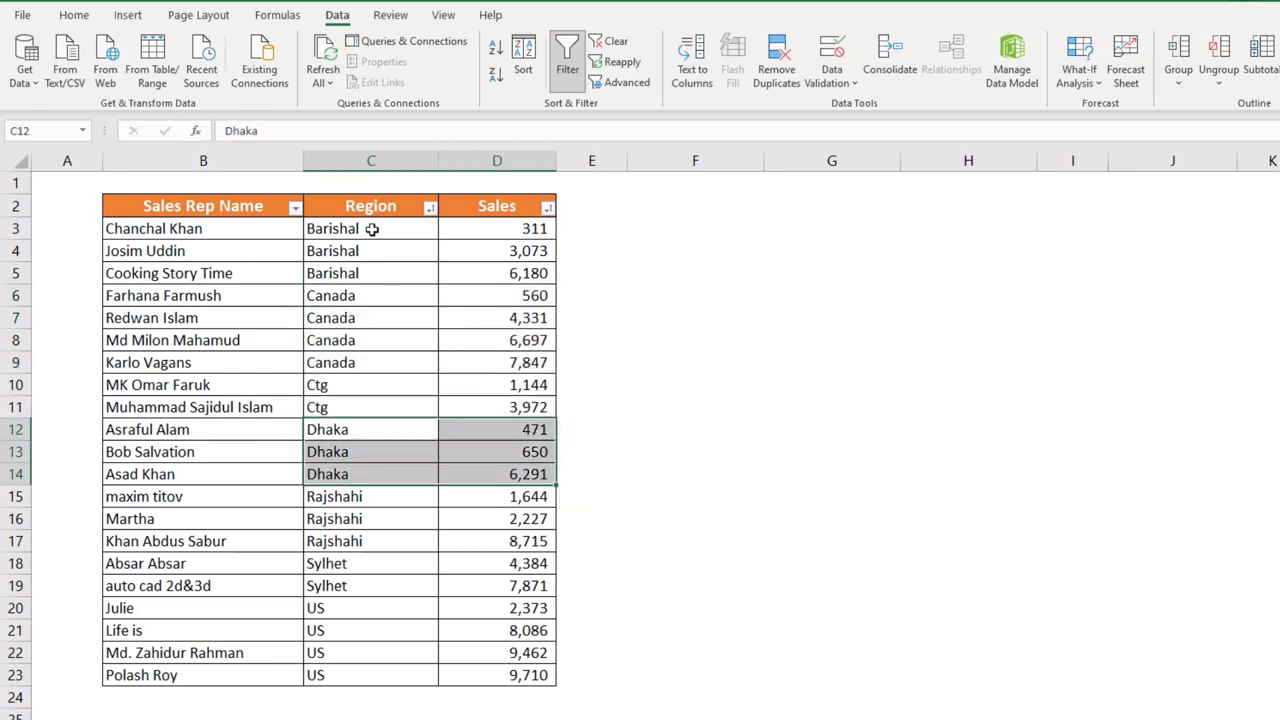
{"action": "left_click_drag", "start_coordinate": [371, 206], "coordinate": [380, 675]}
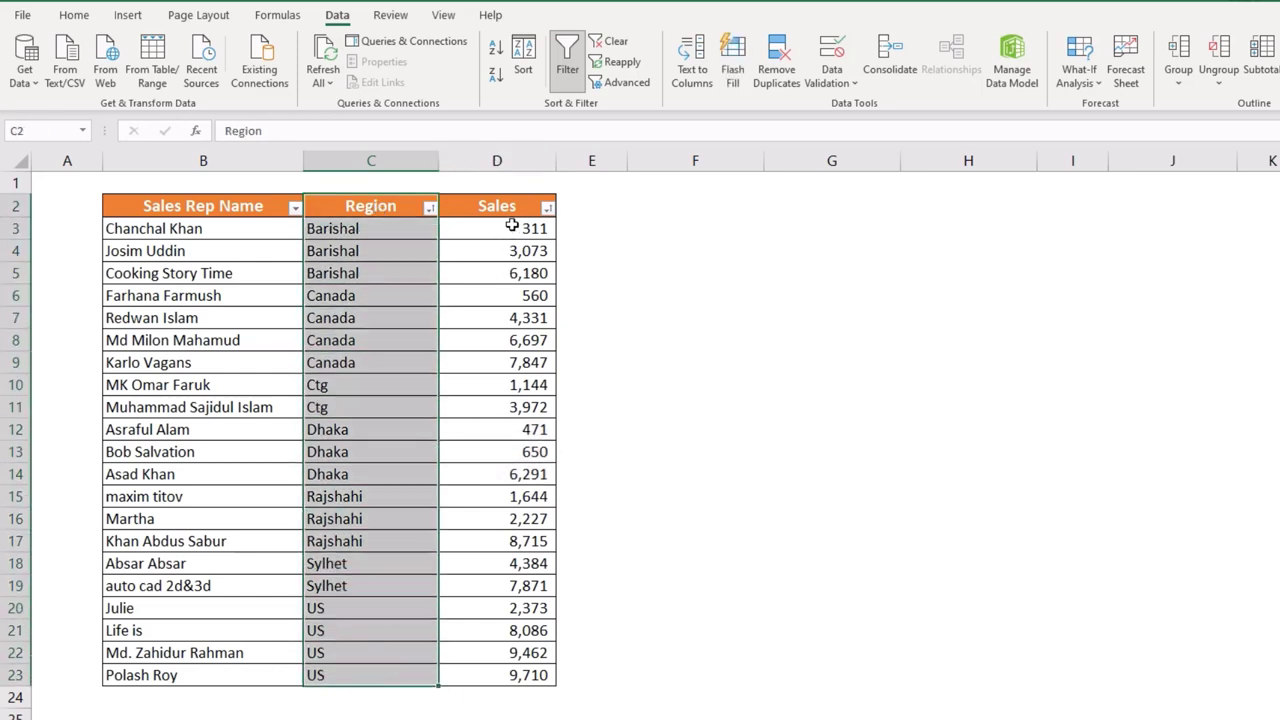
{"action": "left_click_drag", "start_coordinate": [511, 210], "coordinate": [510, 675]}
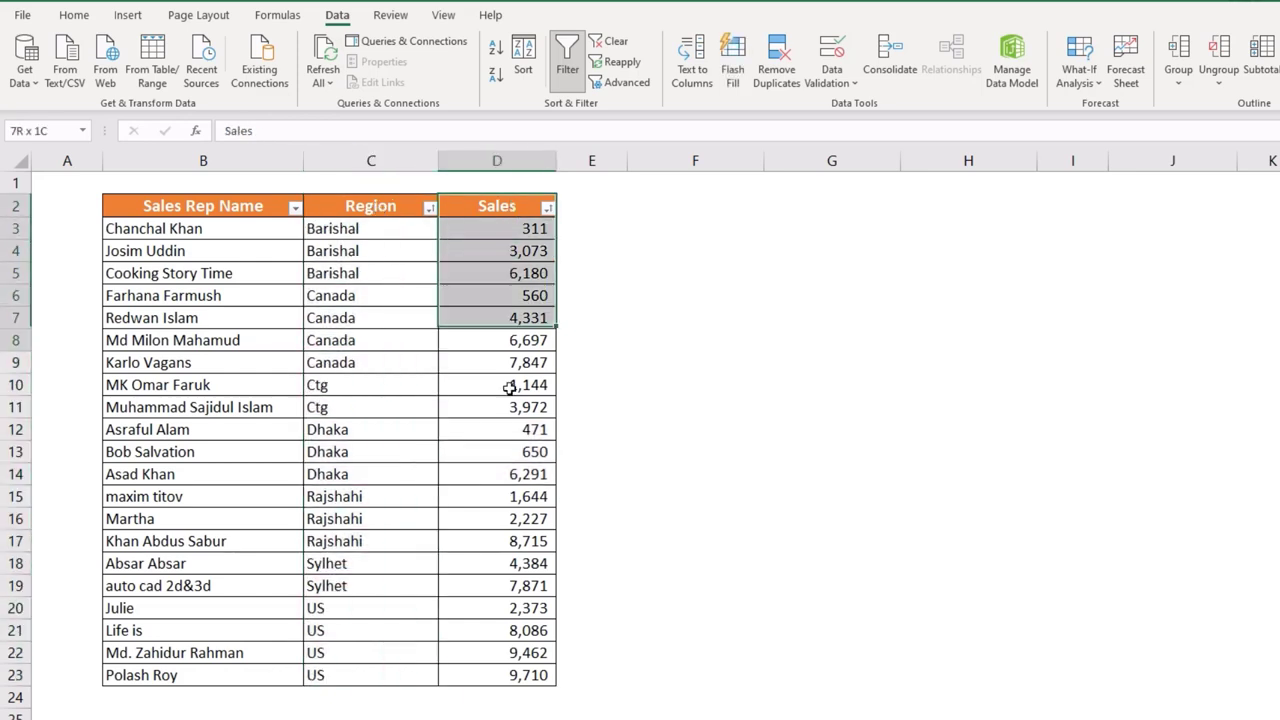
Cancel the Sort Warning and bring up the full Sort dialog with Region and Sales levels
{"action": "left_click", "coordinate": [510, 78]}
{"action": "left_click", "coordinate": [961, 395]}
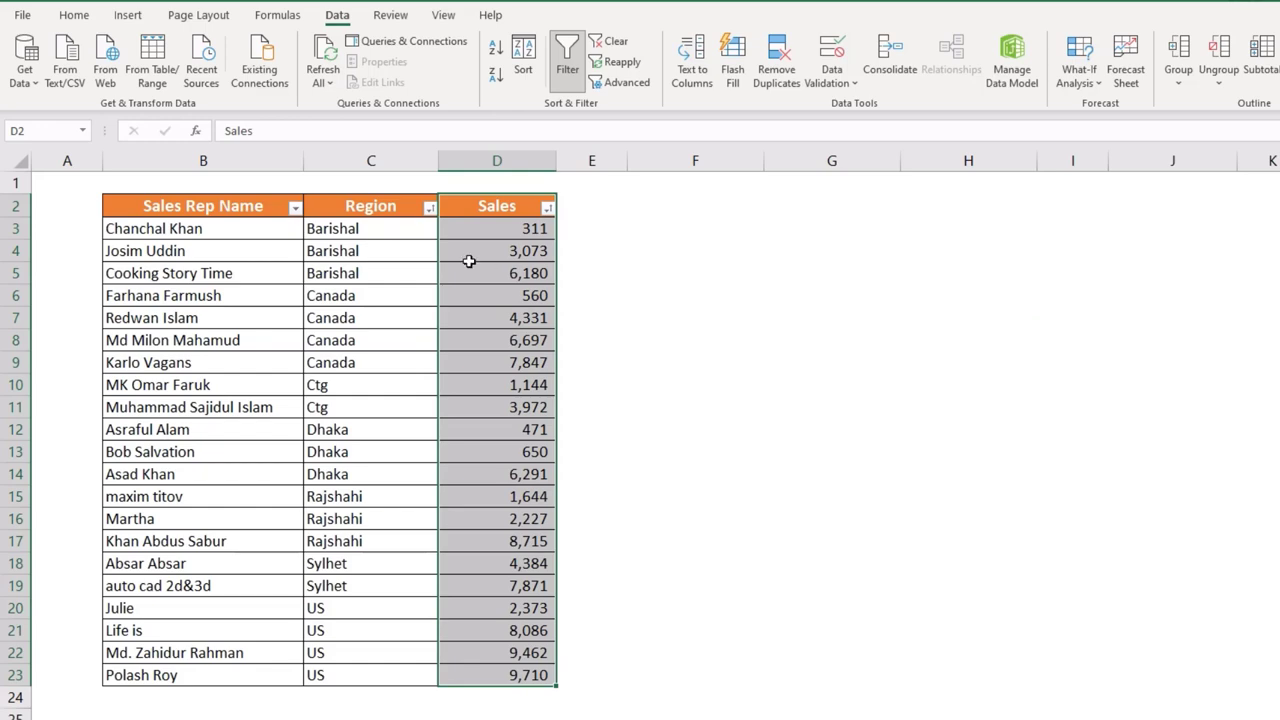
{"action": "left_click", "coordinate": [469, 261]}
{"action": "left_click", "coordinate": [523, 60]}
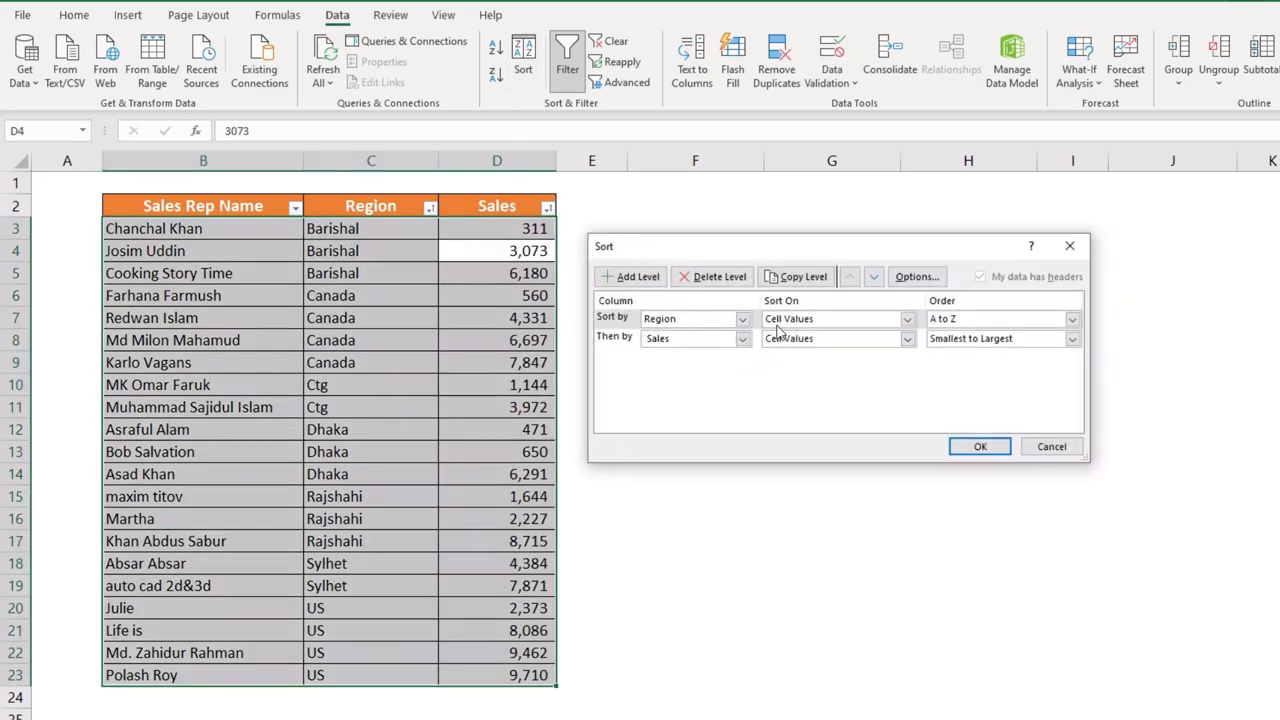
Change the Region level to Z to A and the Sales level to Largest to Smallest
{"action": "left_click", "coordinate": [942, 319]}
{"action": "left_click", "coordinate": [951, 347]}
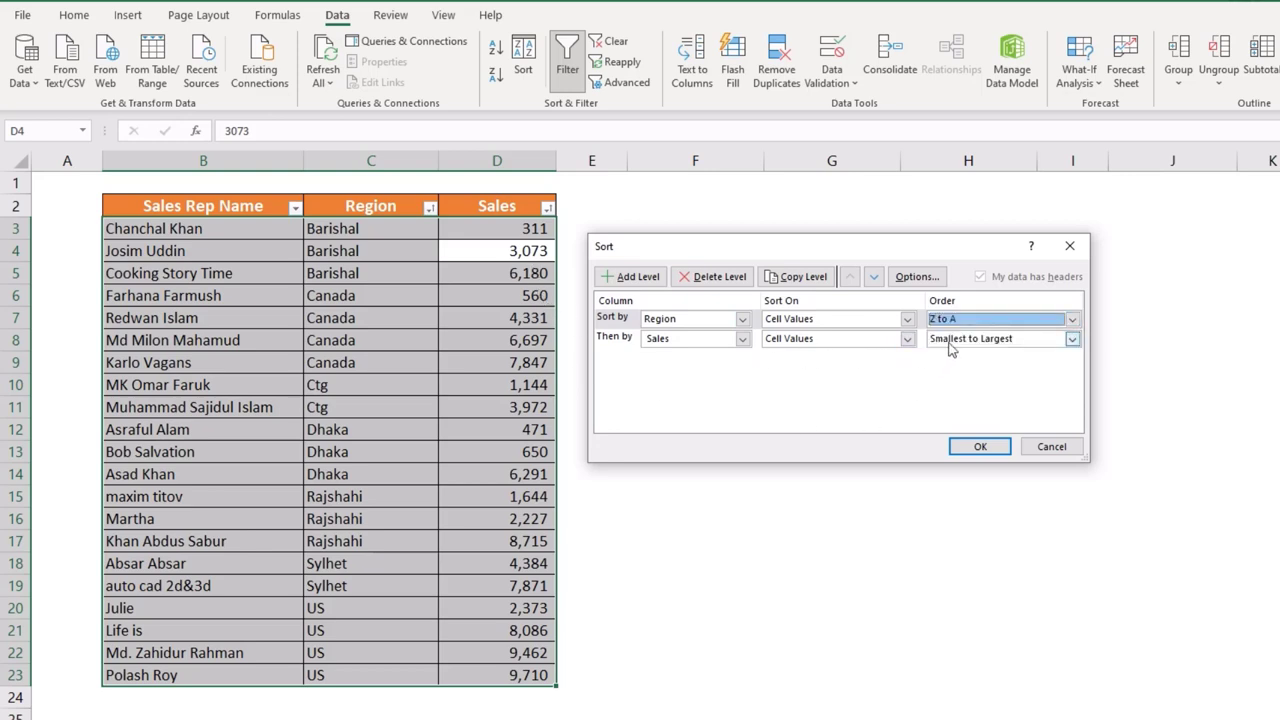
{"action": "left_click", "coordinate": [1072, 339]}
{"action": "left_click", "coordinate": [951, 364]}
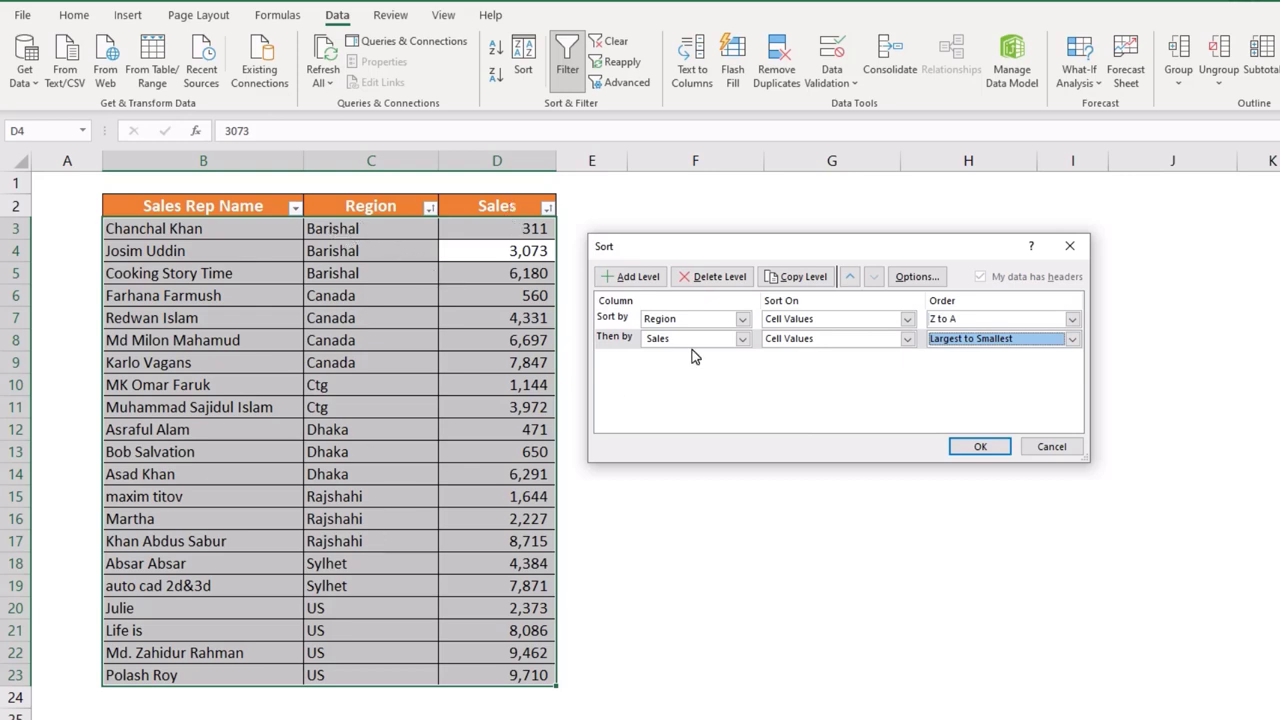
{"action": "left_click", "coordinate": [985, 447]}
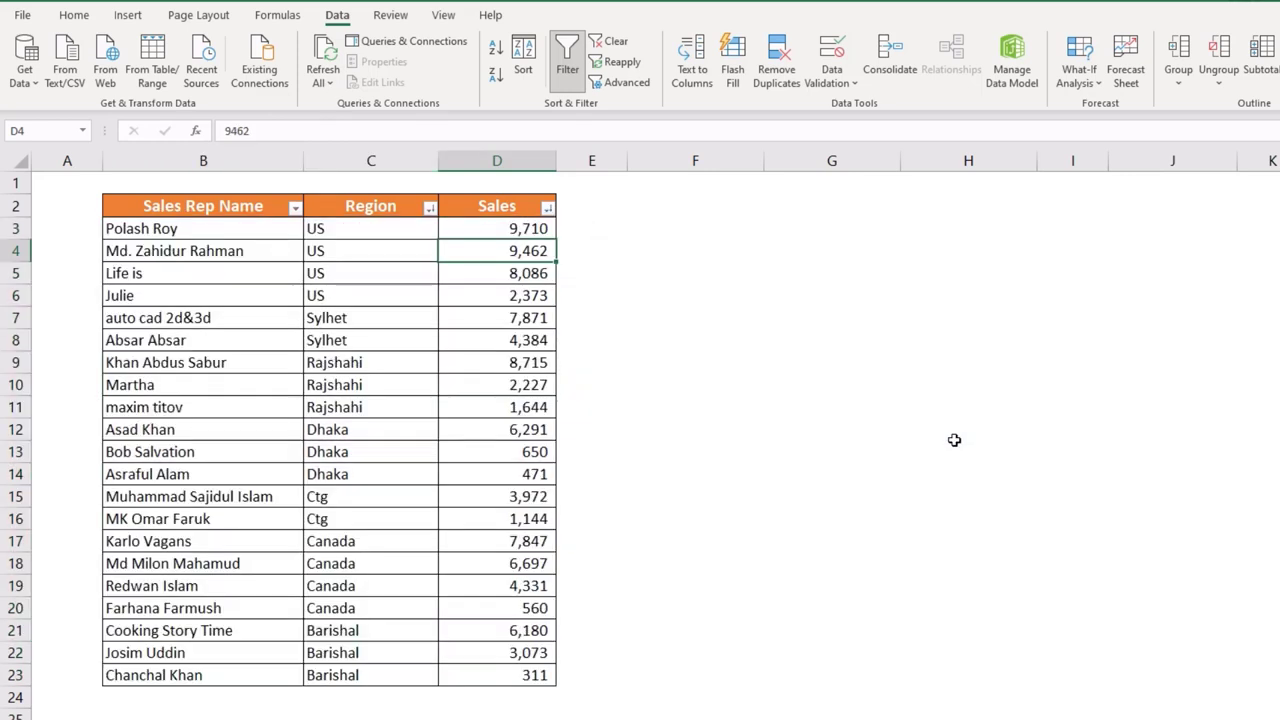
{"action": "left_click", "coordinate": [406, 316]}
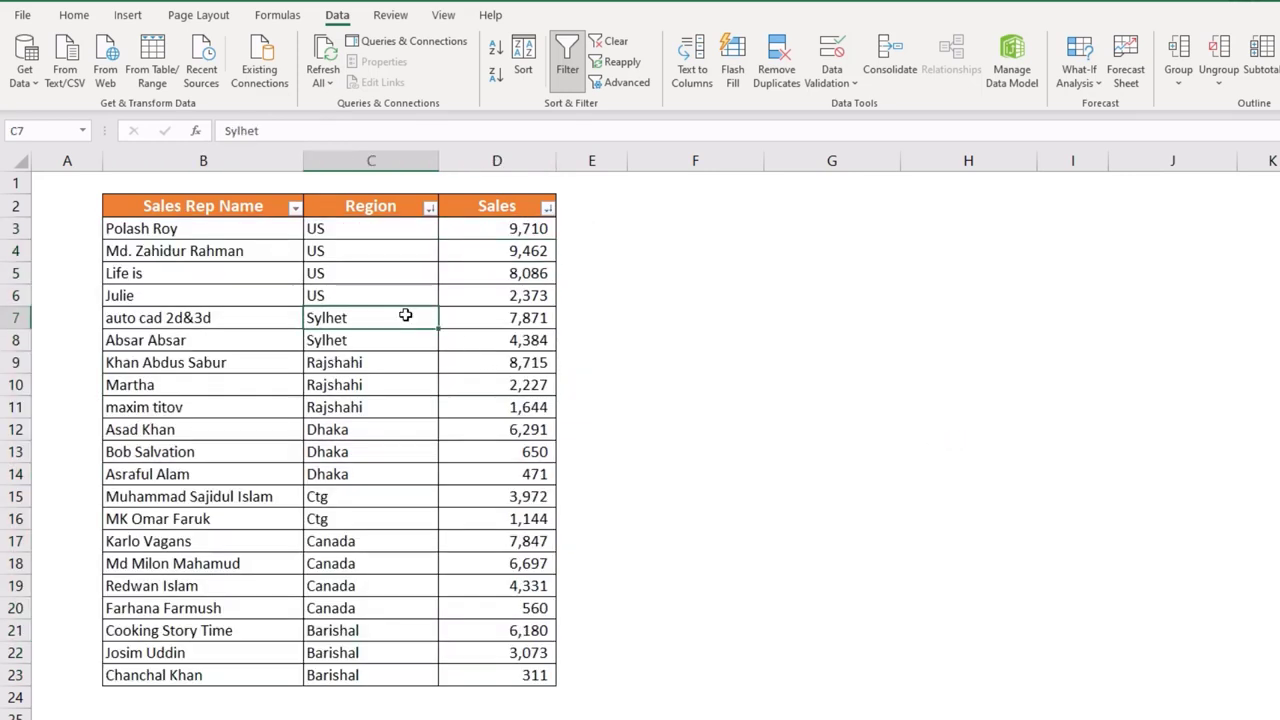
{"action": "left_click", "coordinate": [340, 230]}
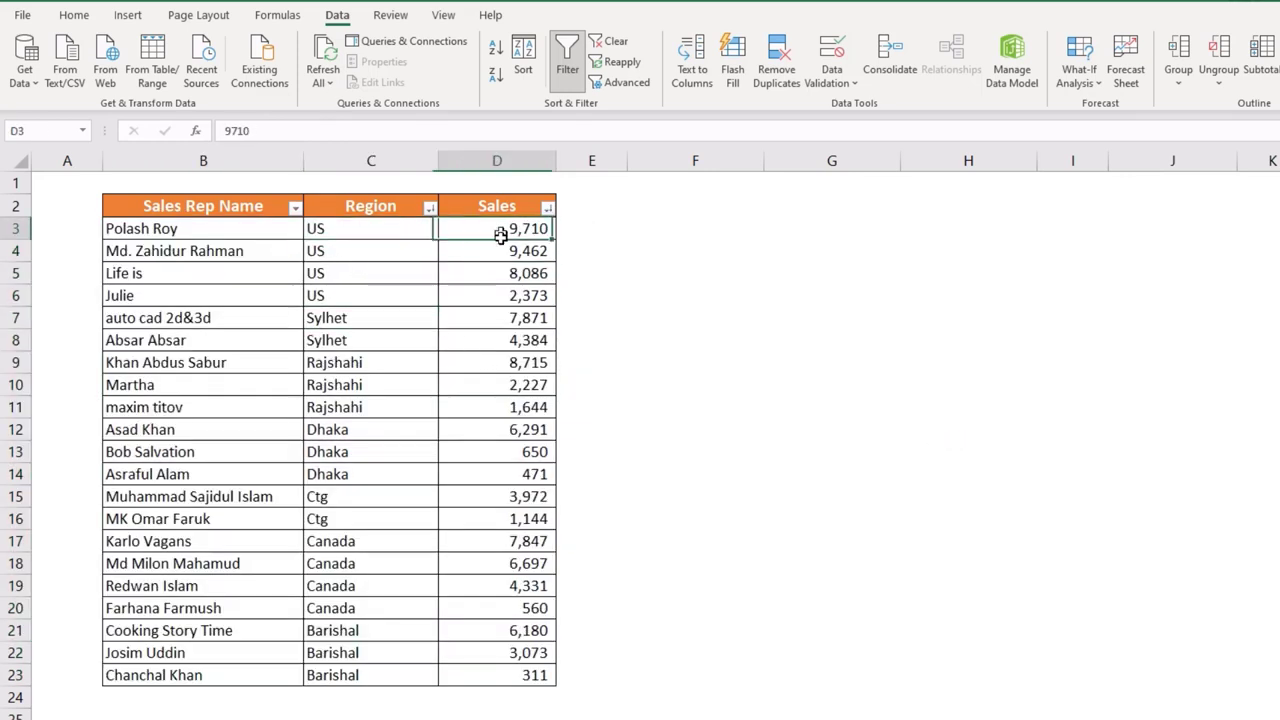
{"action": "left_click_drag", "start_coordinate": [498, 230], "coordinate": [503, 297]}
{"action": "left_click", "coordinate": [490, 318]}
{"action": "left_click", "coordinate": [490, 362], "text": "shift"}
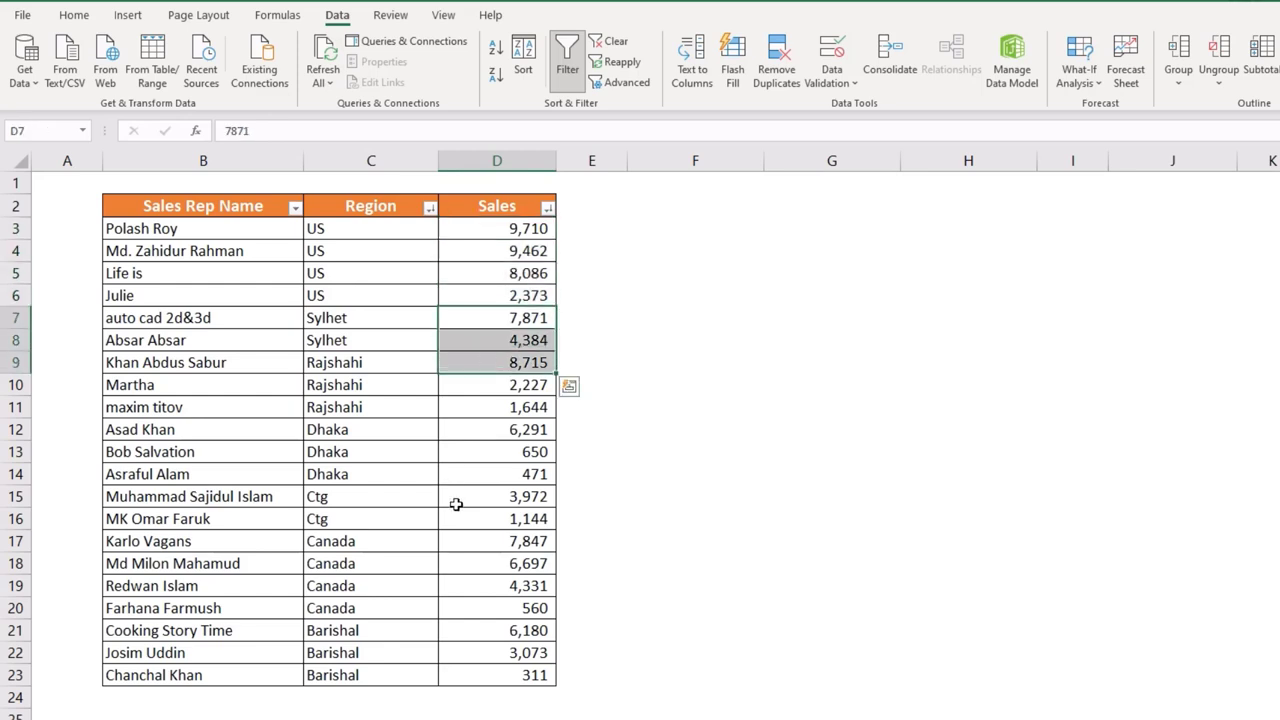
{"action": "left_click", "coordinate": [494, 541]}
{"action": "left_click", "coordinate": [455, 606], "text": "shift"}
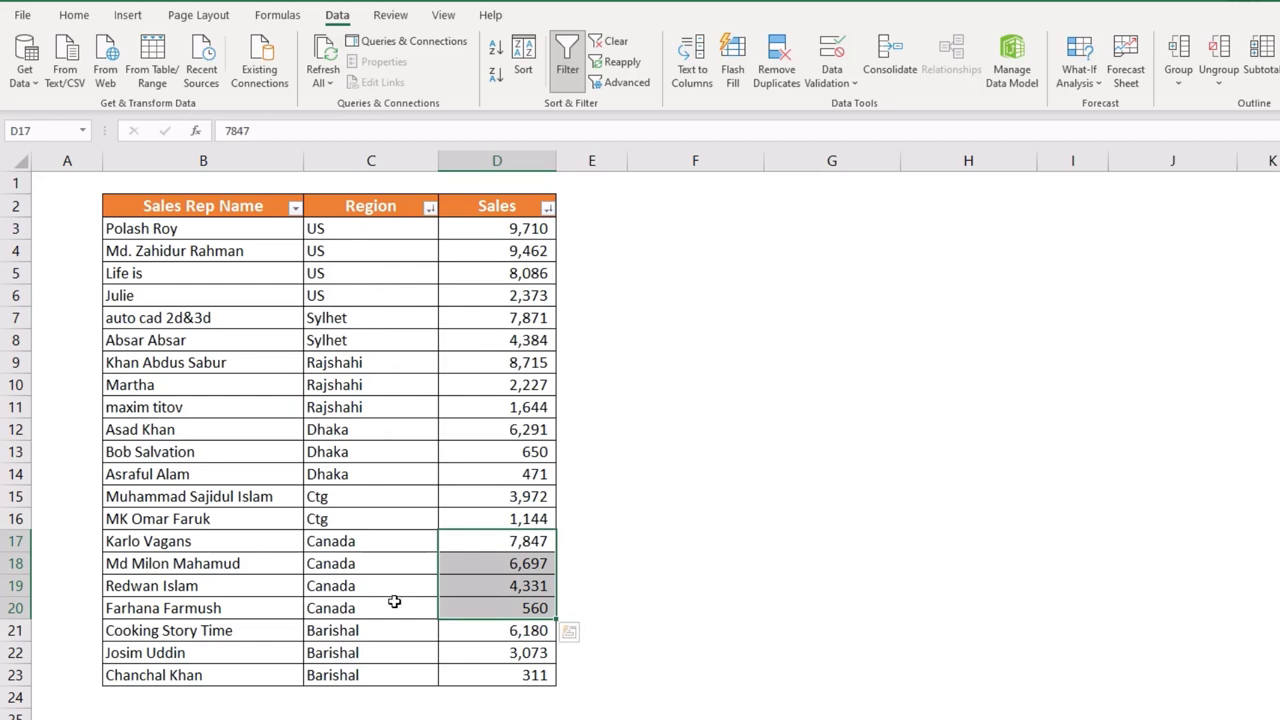
{"action": "left_click", "coordinate": [566, 64]}
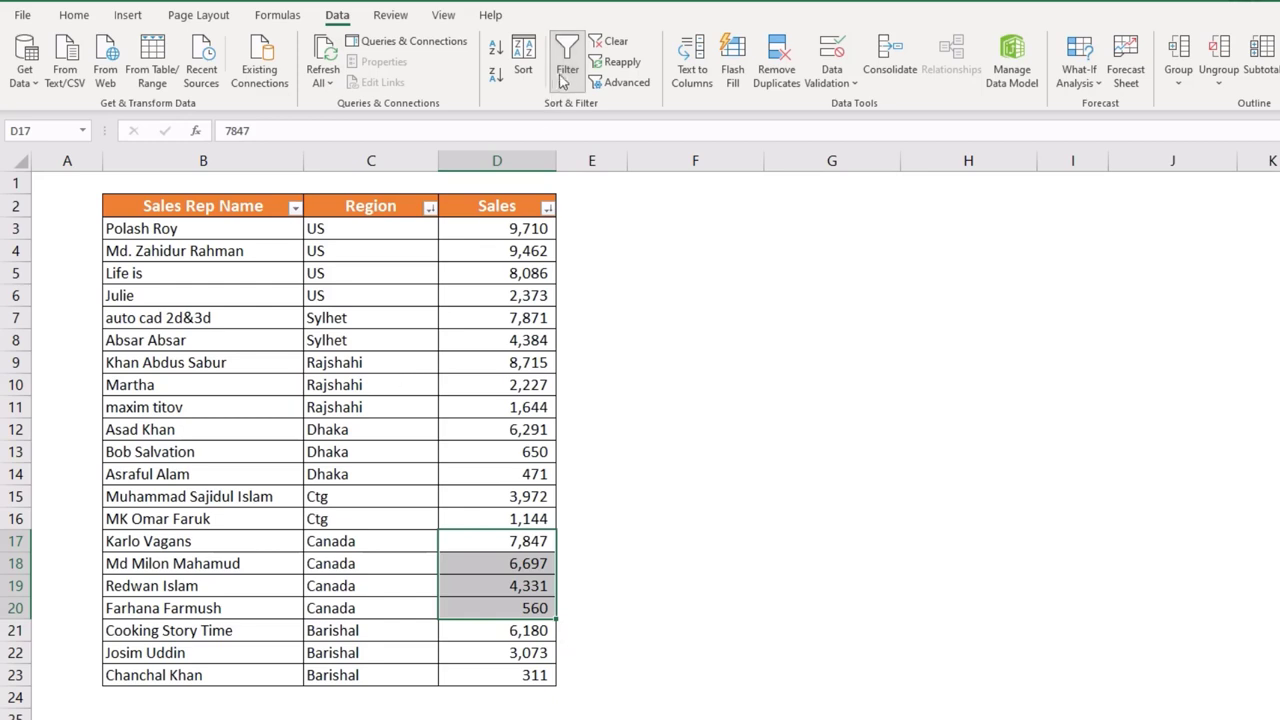
{"action": "left_click", "coordinate": [523, 58]}
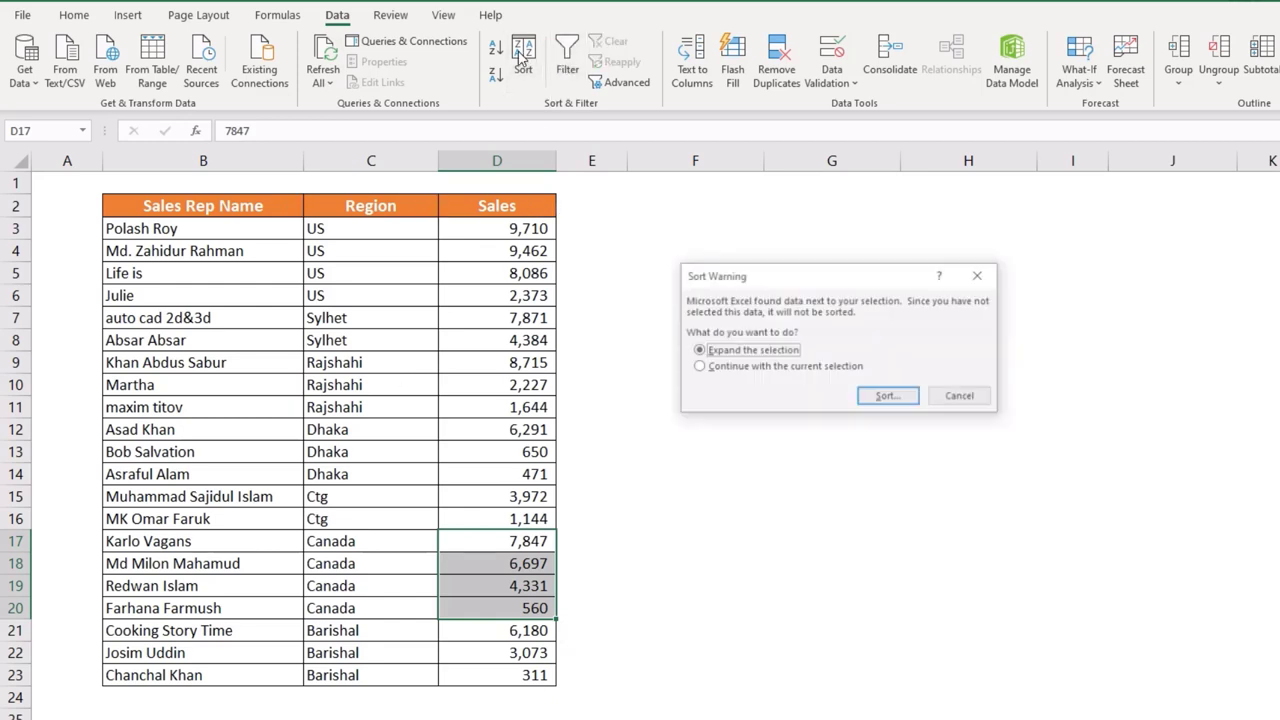
{"action": "key", "text": "Escape"}
{"action": "left_click", "coordinate": [487, 207]}
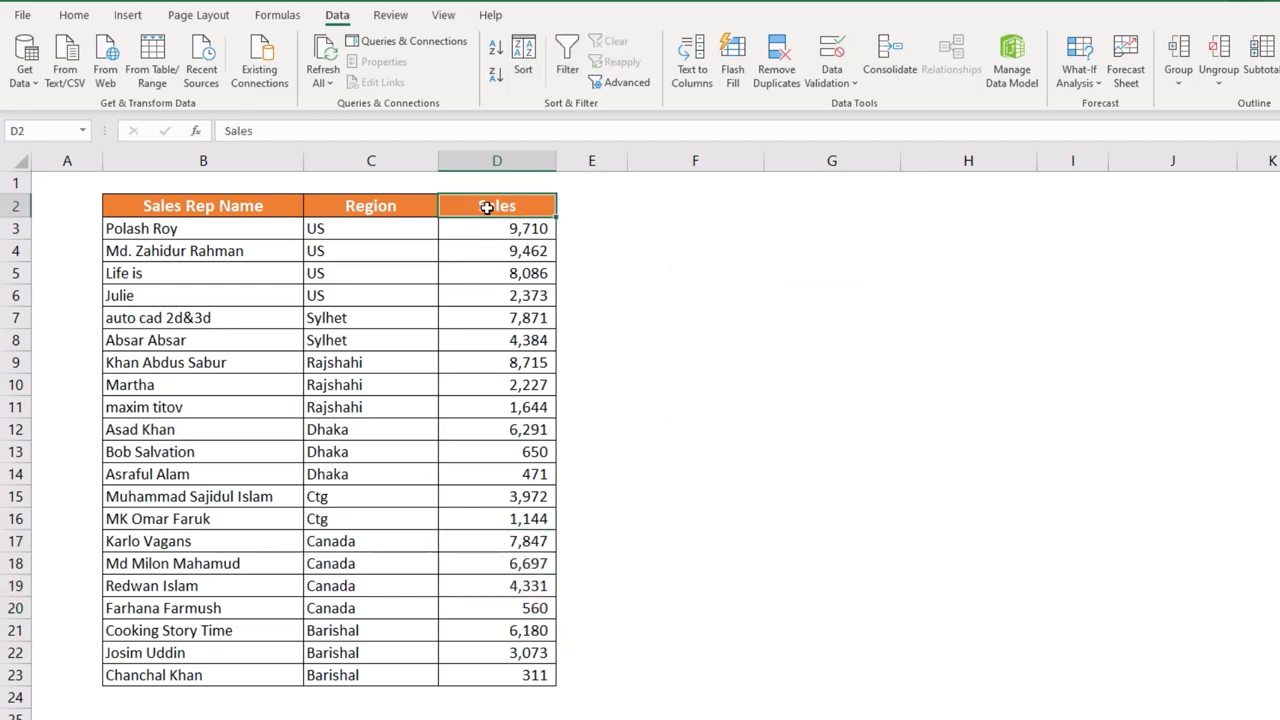
{"action": "left_click", "coordinate": [566, 62]}
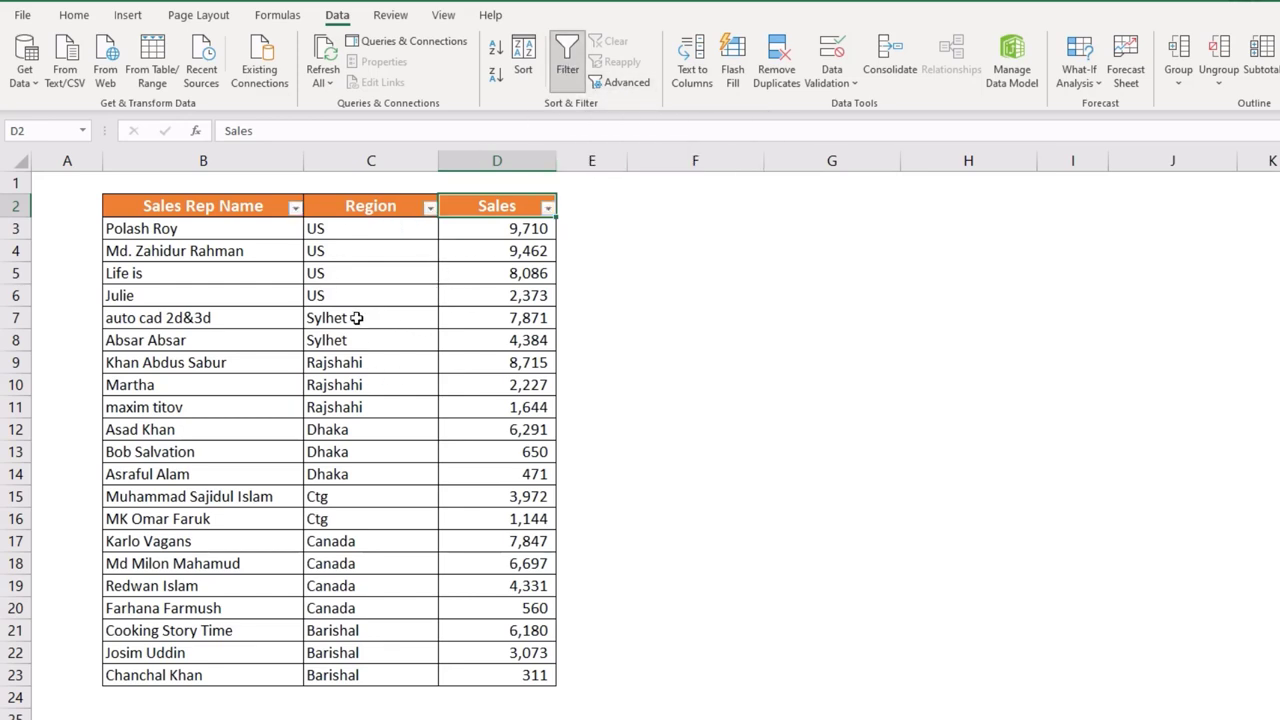
{"action": "left_click_drag", "start_coordinate": [233, 237], "coordinate": [489, 321]}
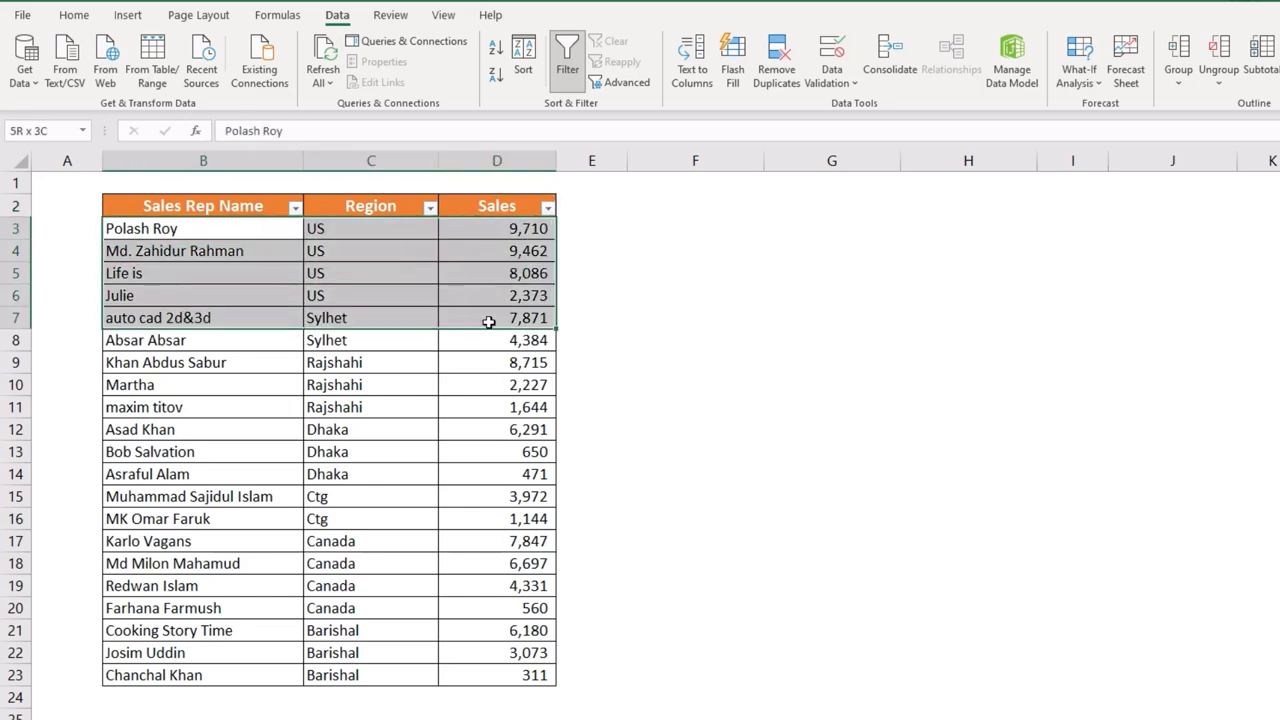
Fill rows 3–7 light green and the Rajshahi and Dhaka rows 10–13 gold
{"action": "left_click", "coordinate": [74, 14]}
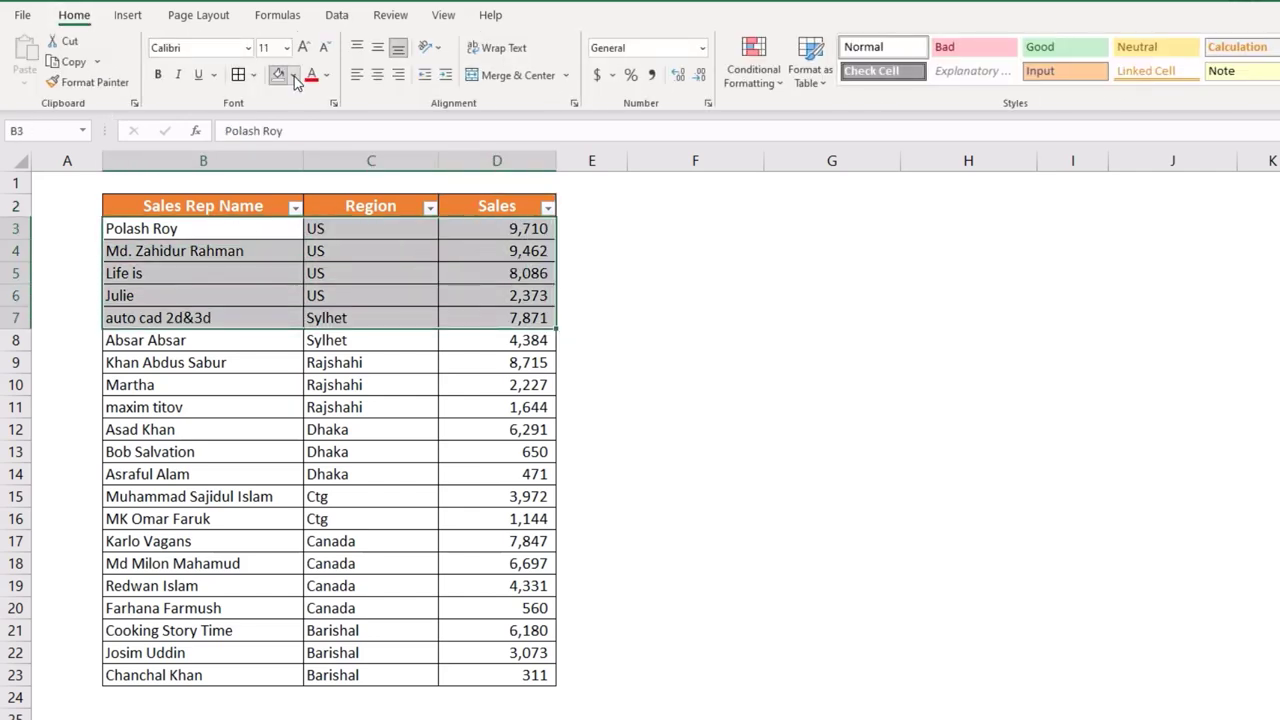
{"action": "left_click", "coordinate": [295, 75]}
{"action": "left_click", "coordinate": [411, 156]}
{"action": "left_click_drag", "start_coordinate": [226, 390], "coordinate": [480, 452]}
{"action": "left_click", "coordinate": [292, 75]}
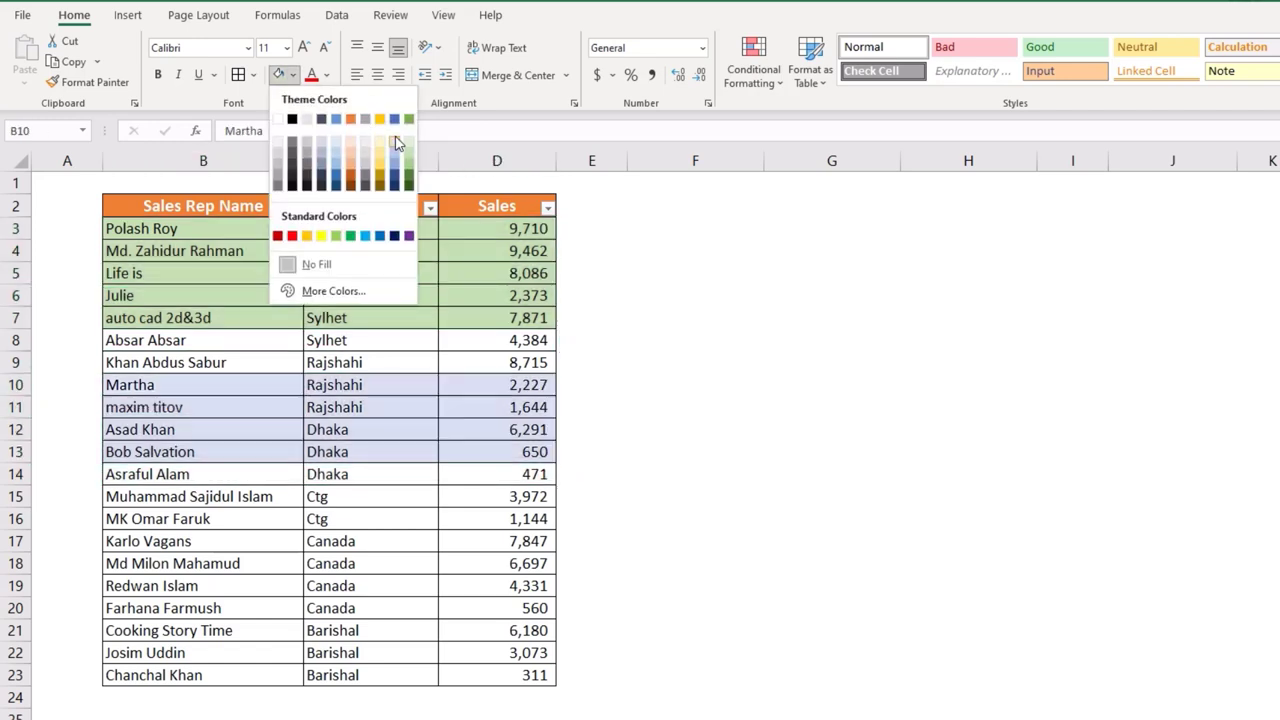
{"action": "left_click", "coordinate": [380, 152]}
Fill rows 16–19 light orange and the last two Barishal rows 22–23 blue
{"action": "left_click_drag", "start_coordinate": [205, 519], "coordinate": [468, 586]}
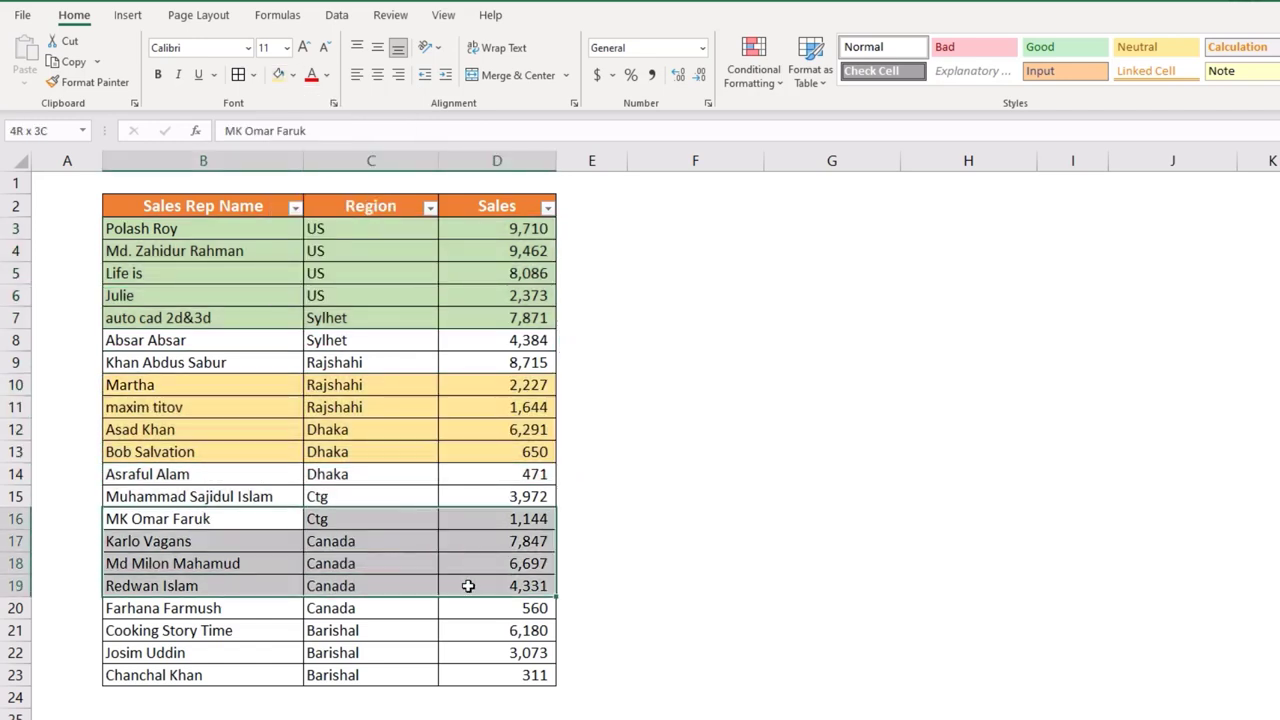
{"action": "left_click", "coordinate": [292, 75]}
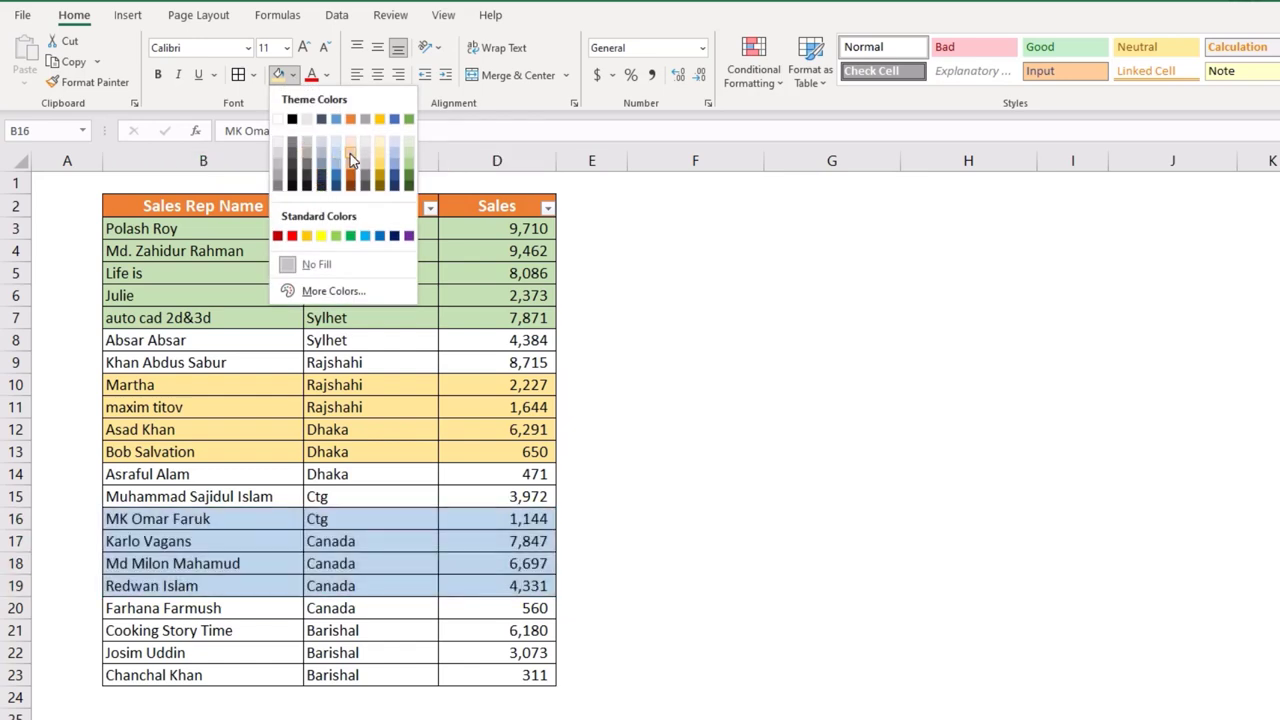
{"action": "left_click", "coordinate": [351, 160]}
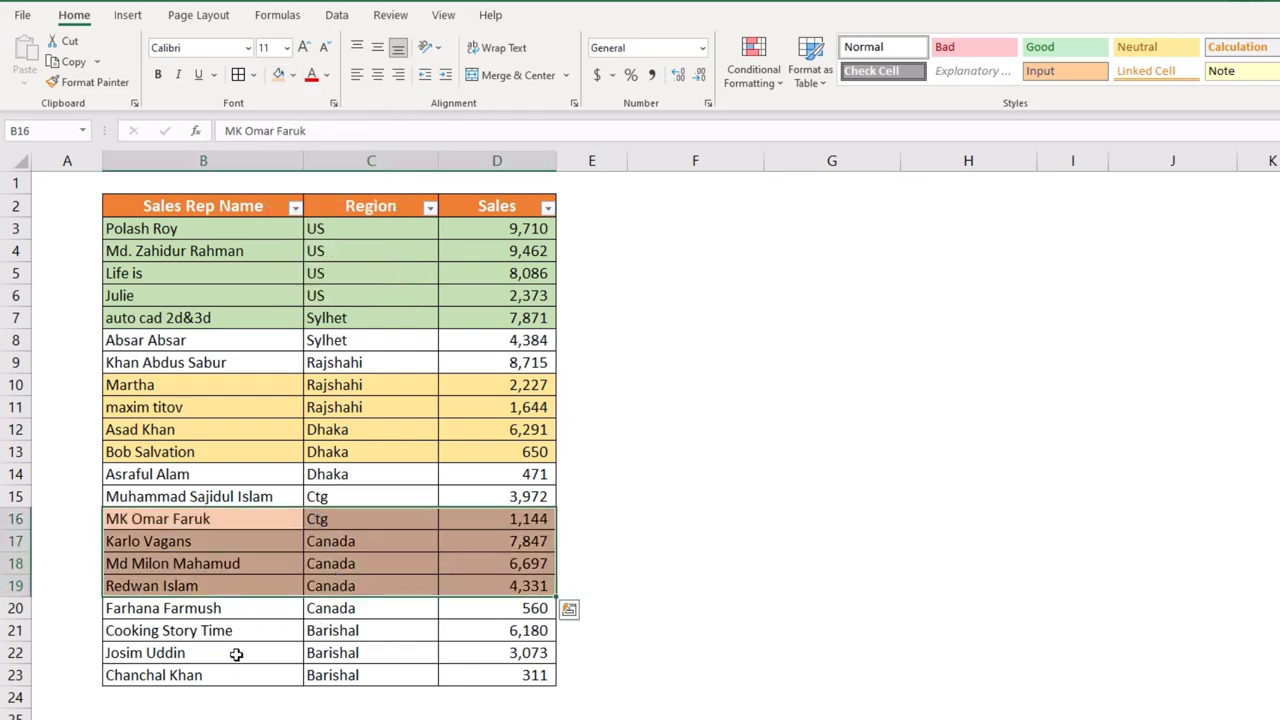
{"action": "left_click_drag", "start_coordinate": [236, 654], "coordinate": [490, 676]}
{"action": "left_click", "coordinate": [292, 75]}
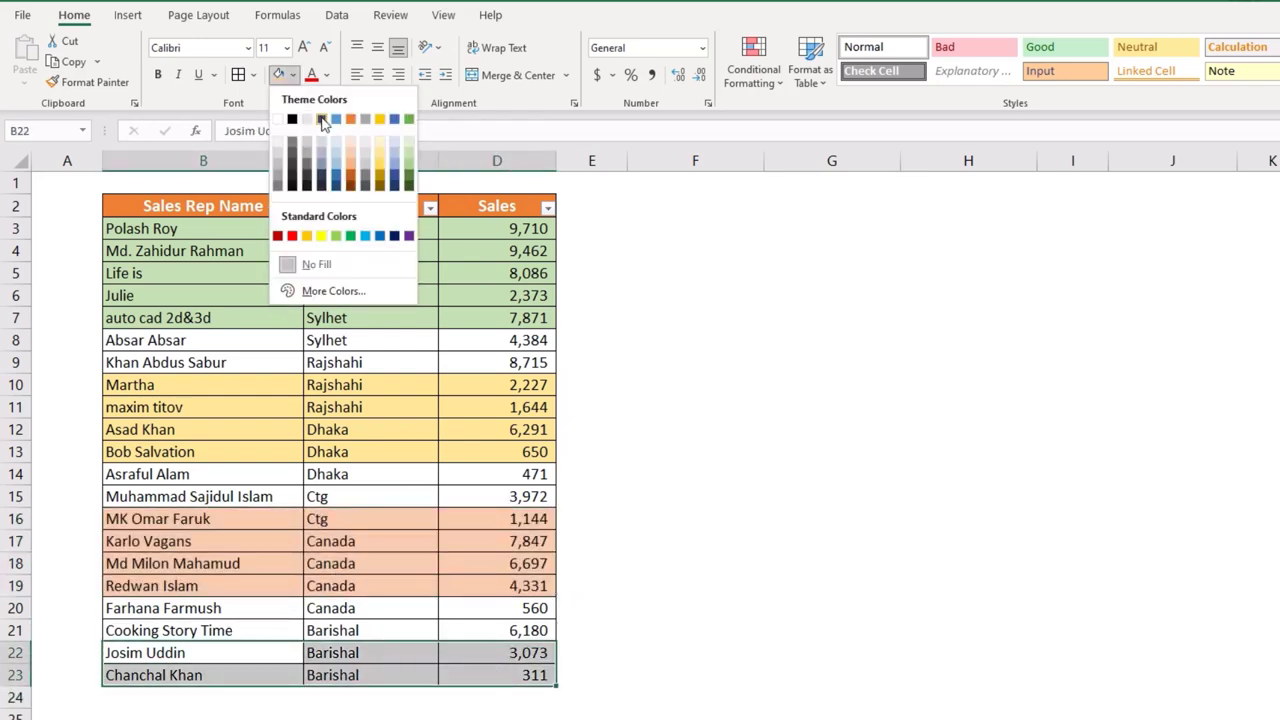
{"action": "left_click", "coordinate": [394, 159]}
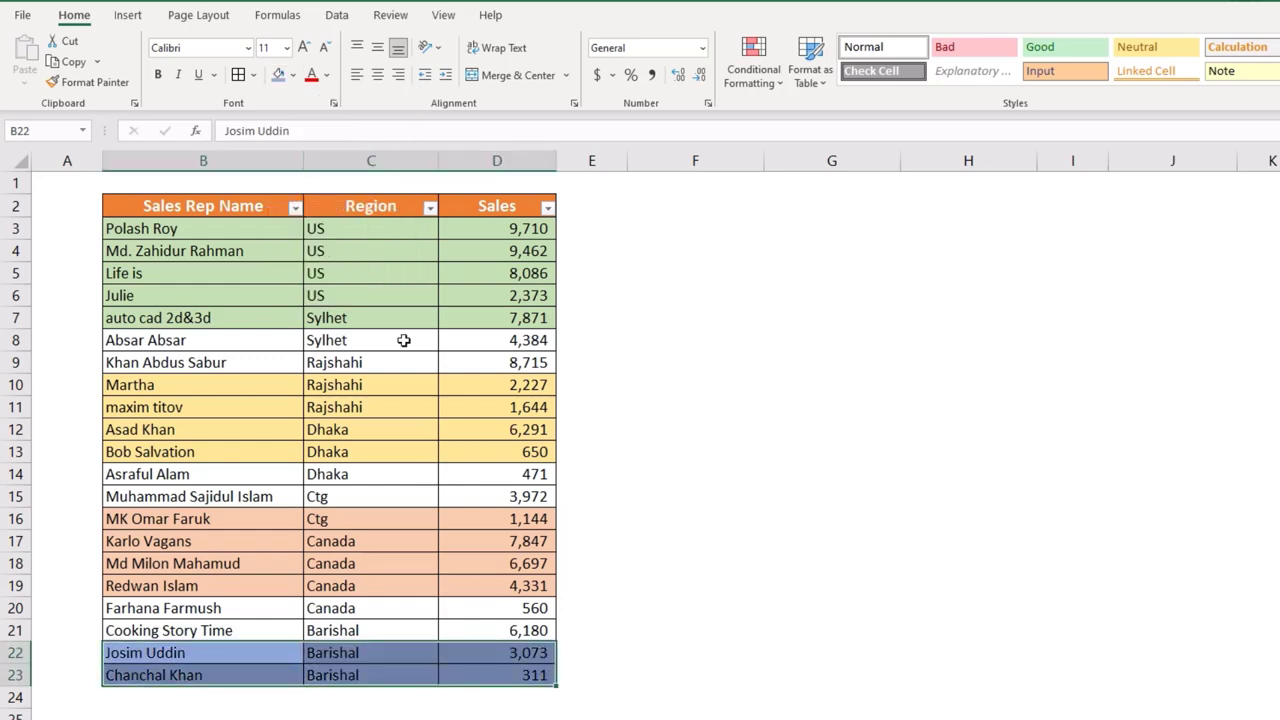
{"action": "left_click", "coordinate": [403, 340]}
{"action": "left_click", "coordinate": [372, 256]}
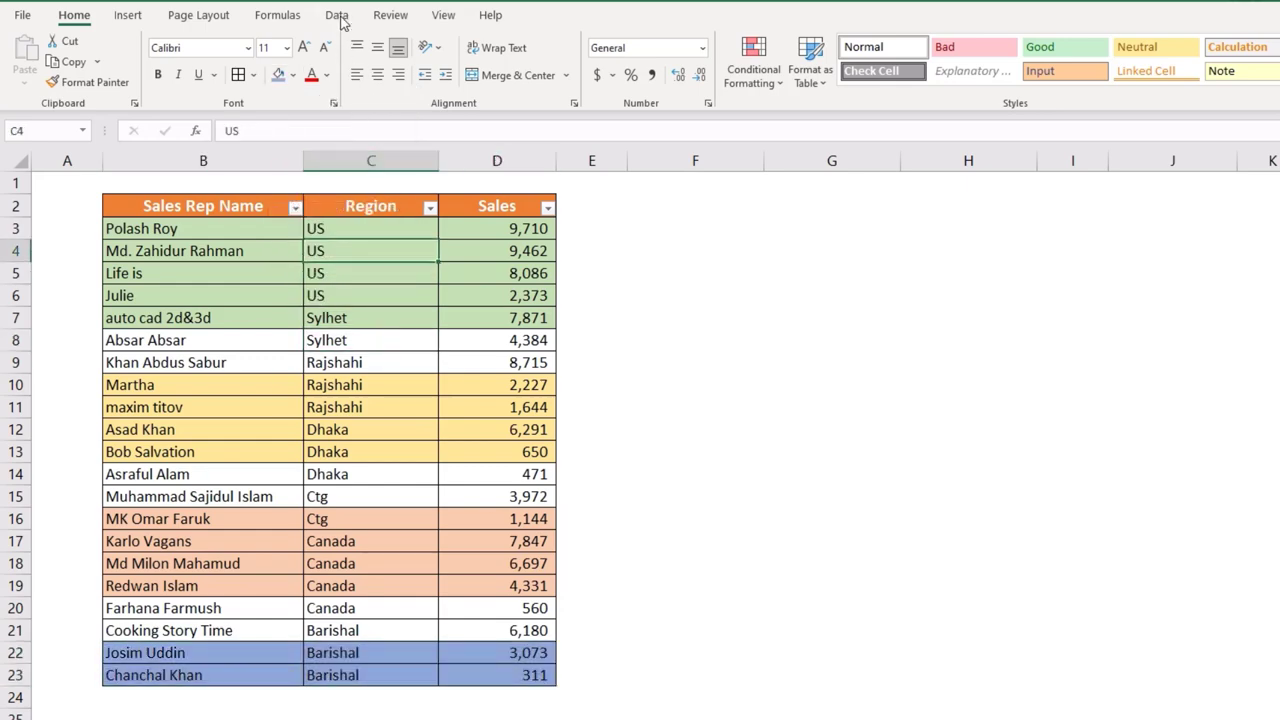
{"action": "left_click", "coordinate": [339, 18]}
Set the first sort level to Region by cell colour with blue on top
{"action": "left_click", "coordinate": [523, 60]}
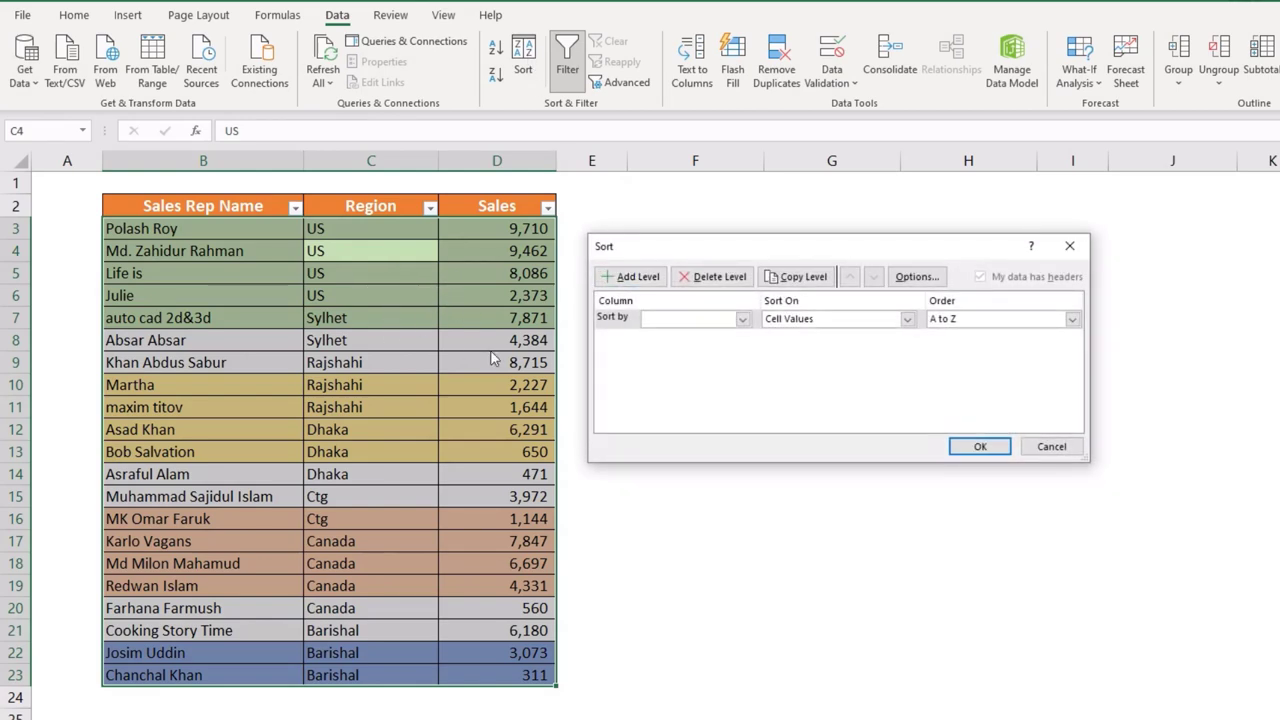
{"action": "left_click", "coordinate": [661, 325]}
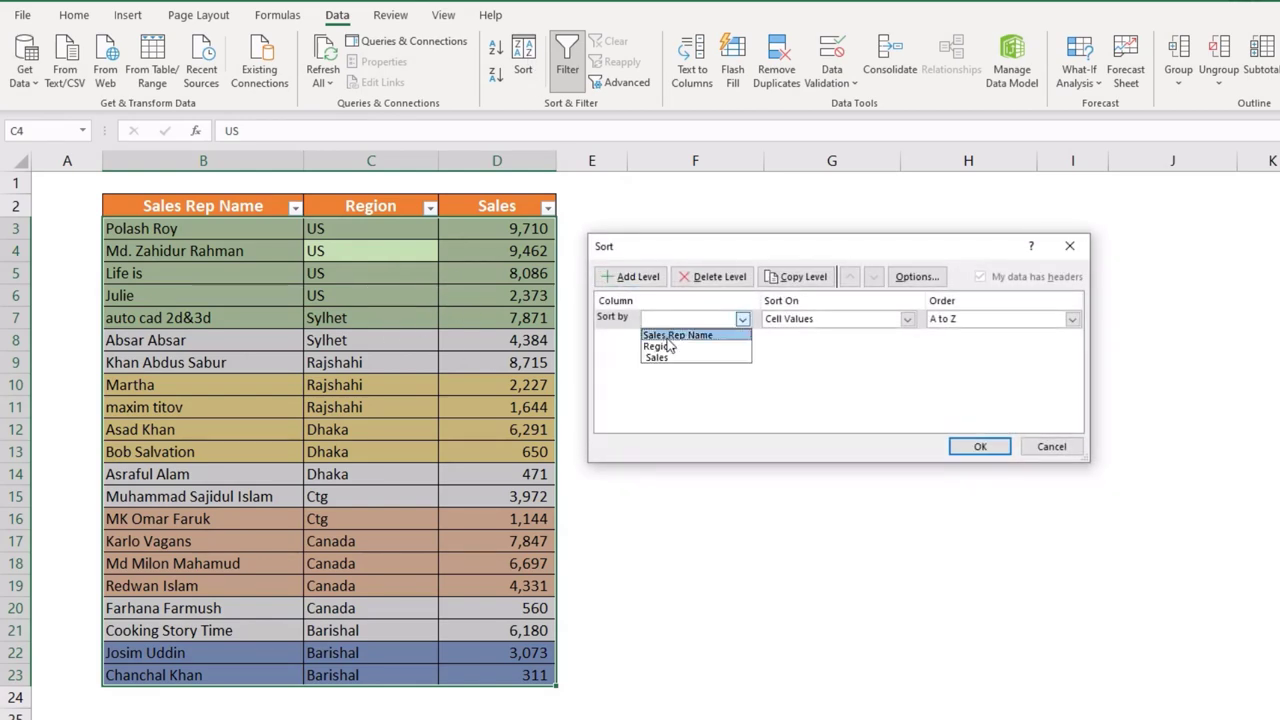
{"action": "left_click", "coordinate": [672, 347]}
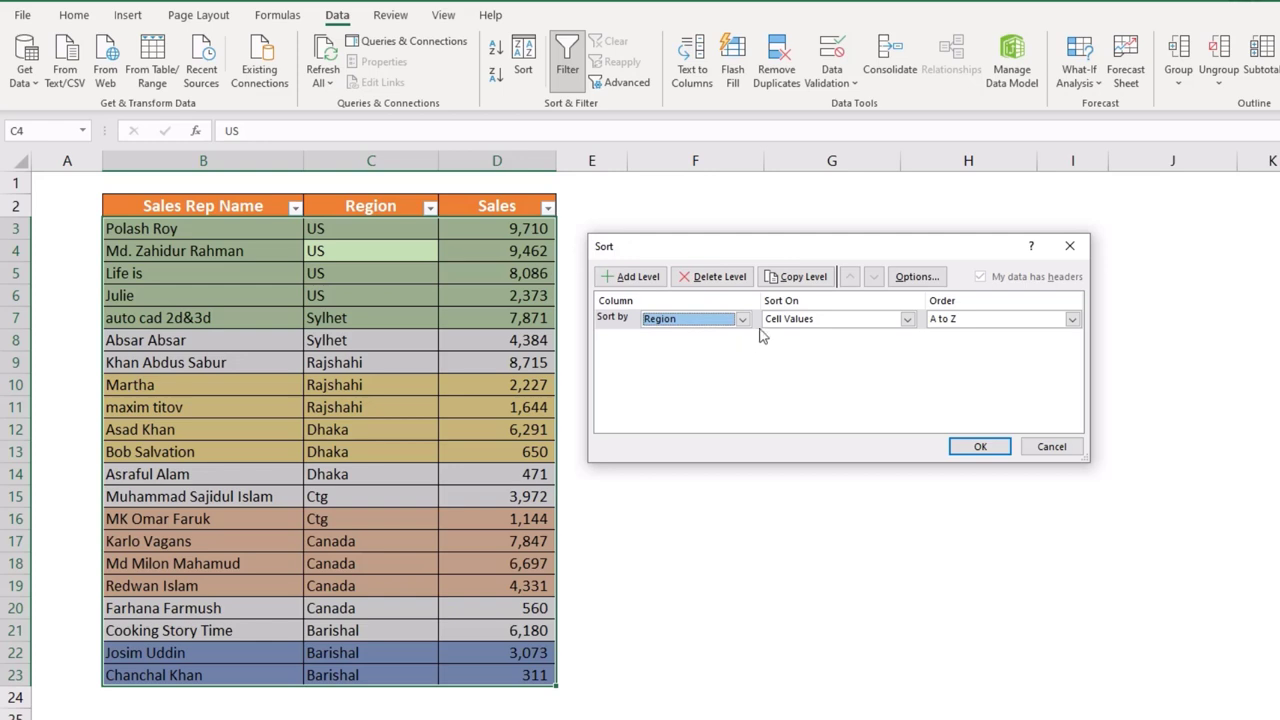
{"action": "left_click", "coordinate": [812, 320]}
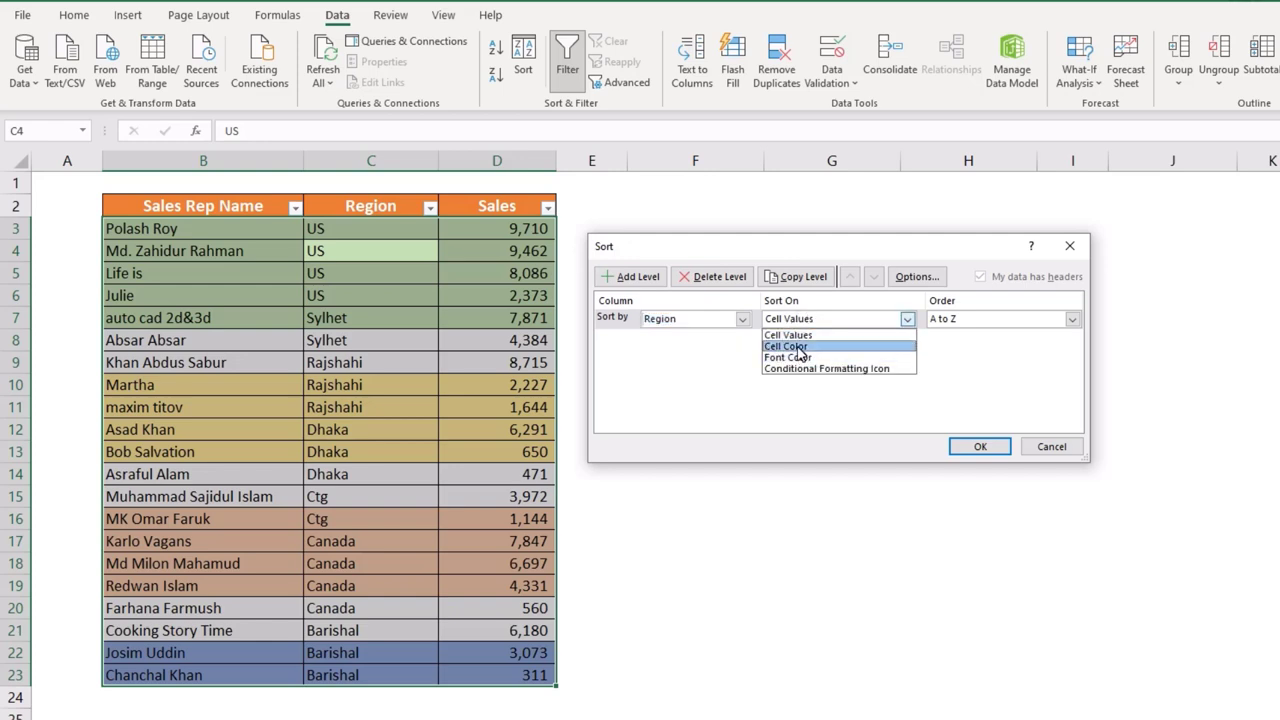
{"action": "left_click", "coordinate": [800, 347]}
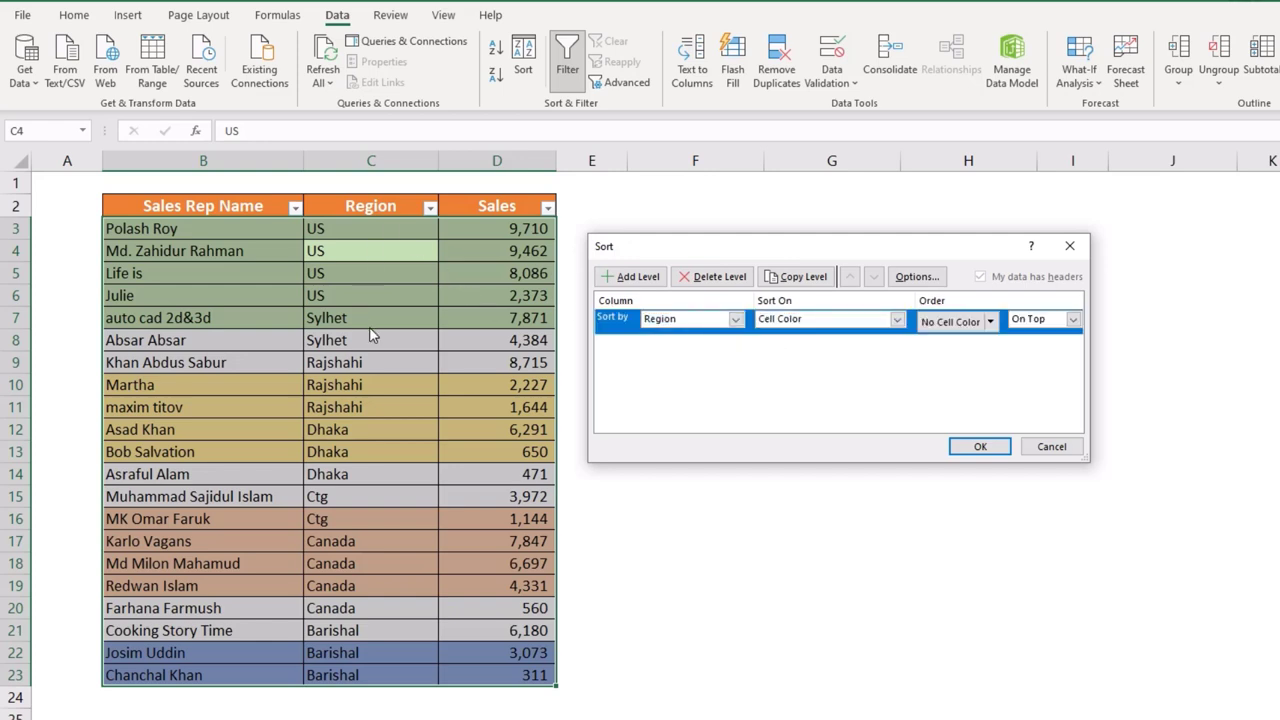
{"action": "left_click", "coordinate": [991, 322]}
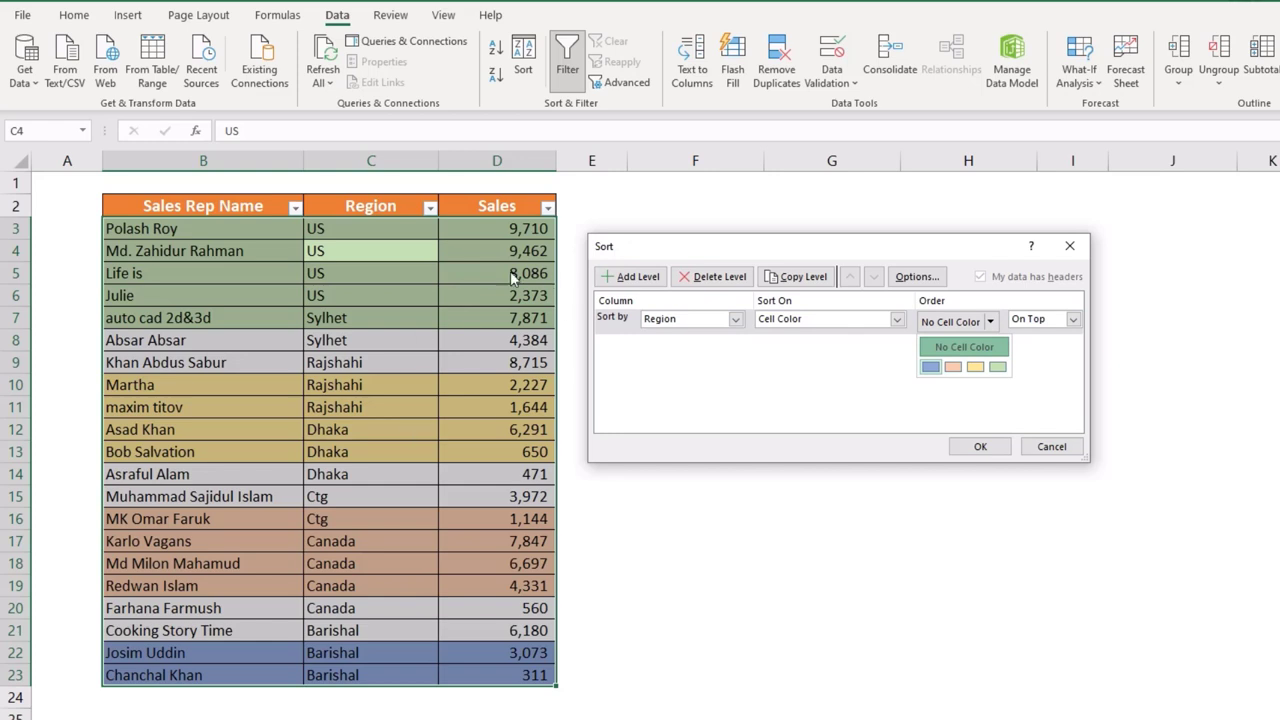
{"action": "left_click", "coordinate": [931, 368]}
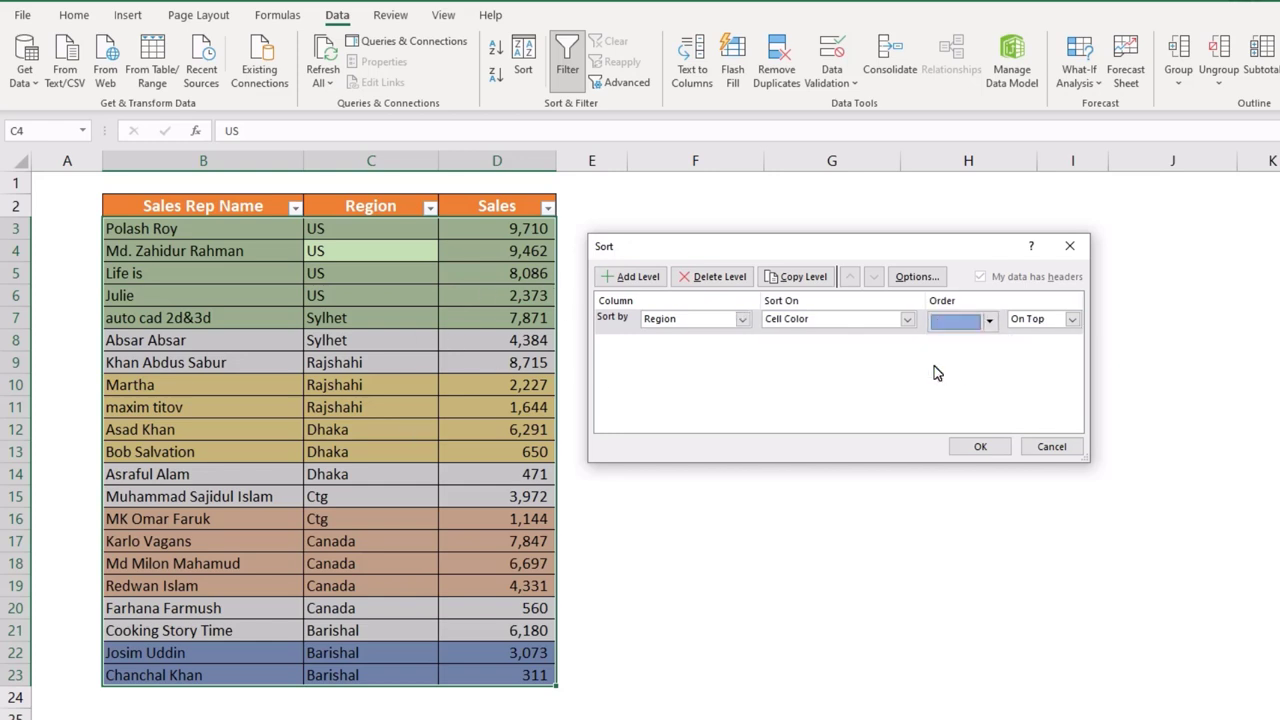
Add a second Region cell-colour level placing yellow rows next
{"action": "left_click", "coordinate": [630, 276]}
{"action": "left_click", "coordinate": [660, 343]}
{"action": "left_click", "coordinate": [660, 371]}
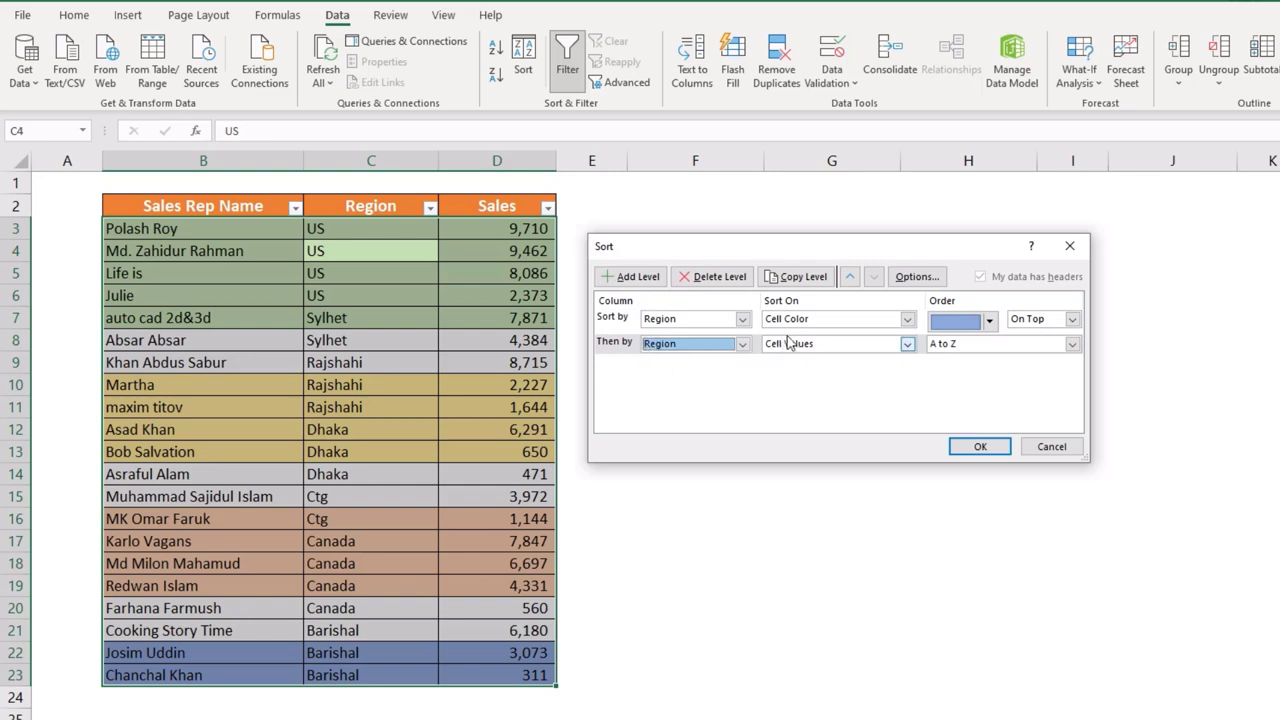
{"action": "left_click", "coordinate": [805, 343]}
{"action": "left_click", "coordinate": [796, 372]}
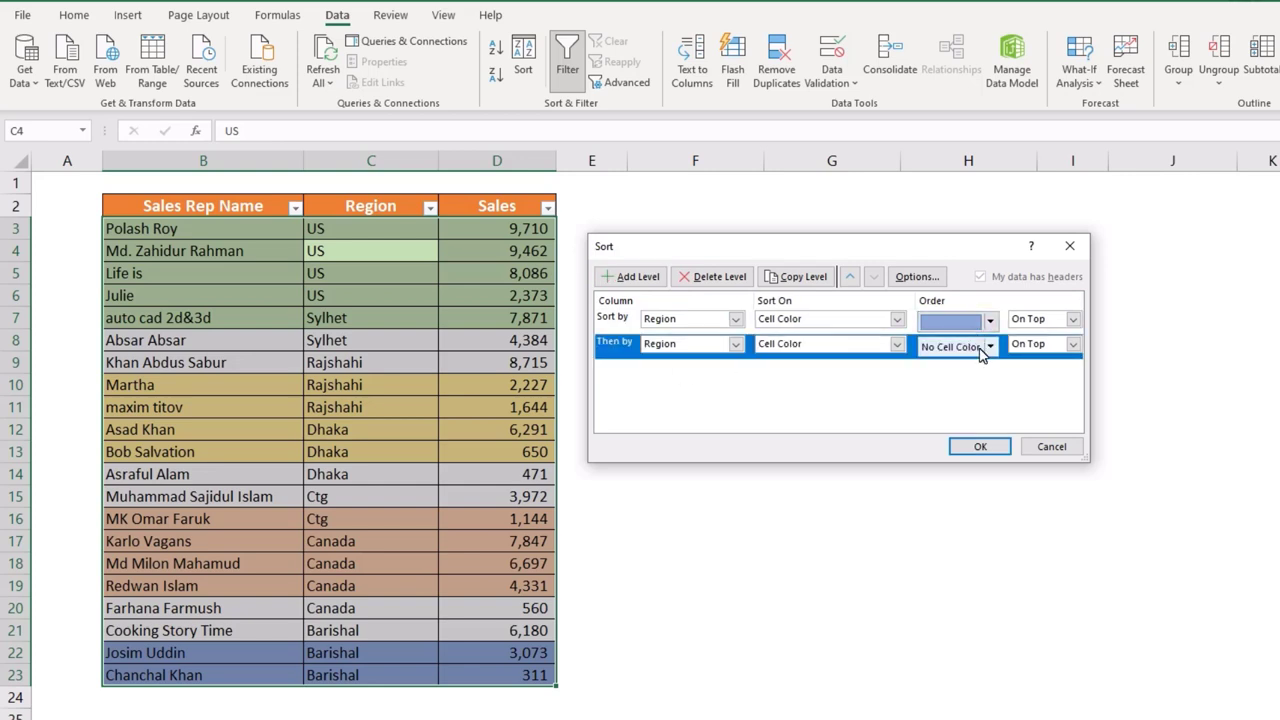
{"action": "left_click", "coordinate": [989, 347]}
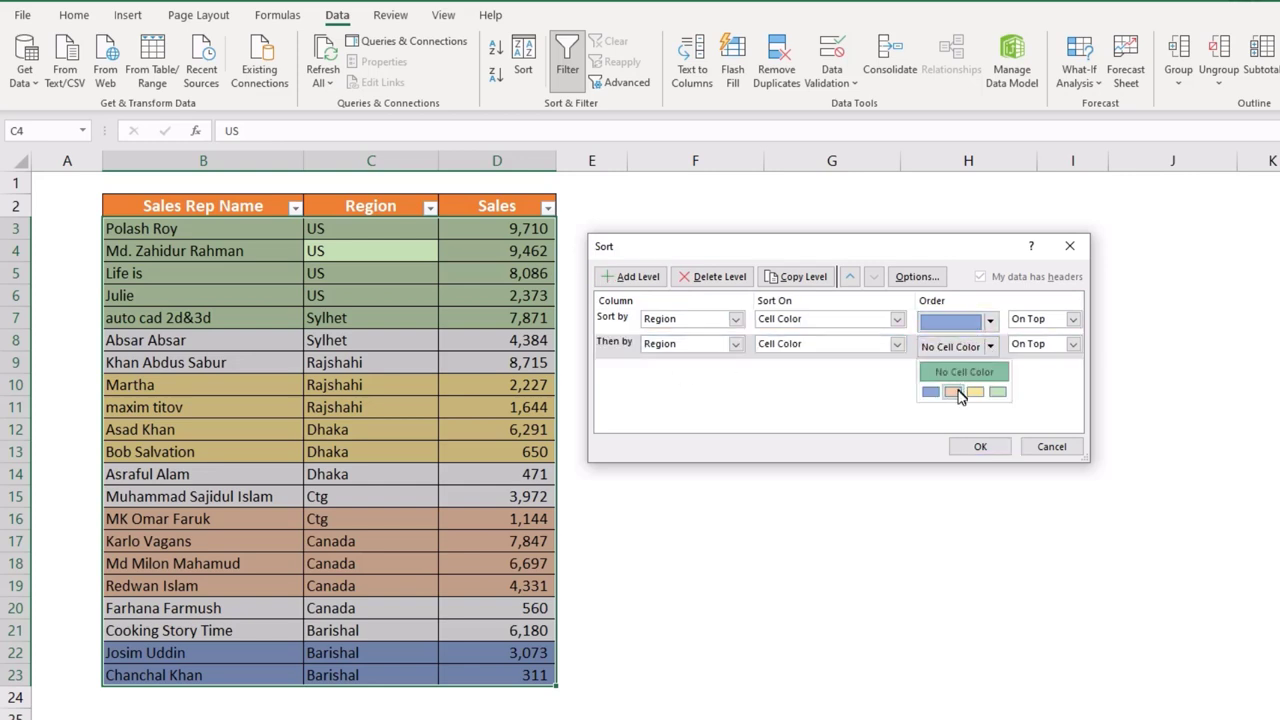
{"action": "left_click", "coordinate": [975, 392]}
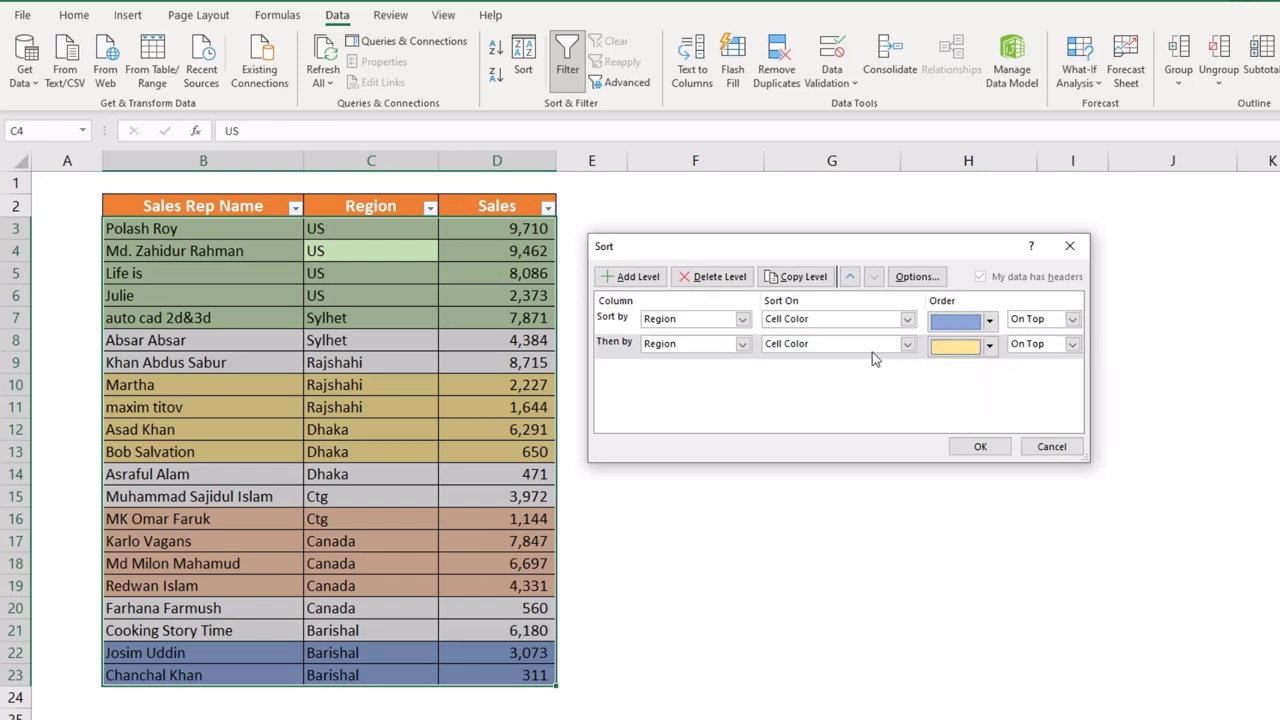
Add a third Region cell-colour level for green rows and apply the sort
{"action": "left_click", "coordinate": [630, 276]}
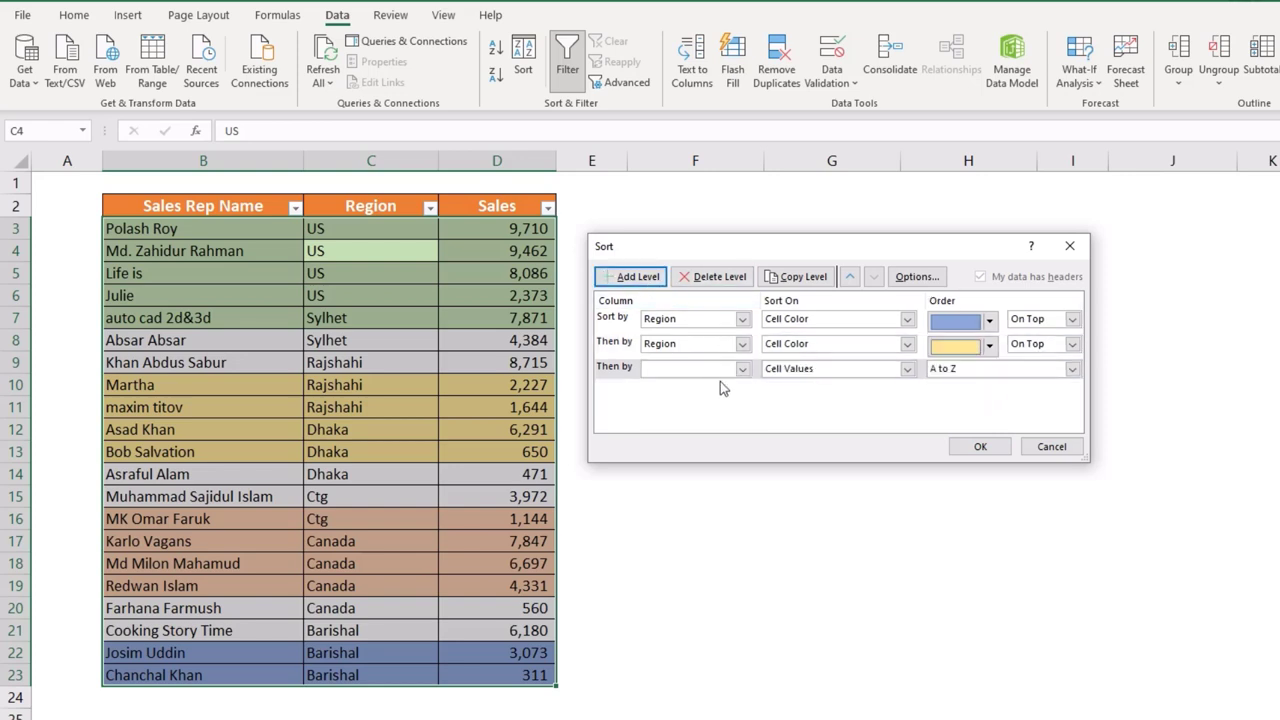
{"action": "left_click", "coordinate": [710, 369]}
{"action": "left_click", "coordinate": [690, 397]}
{"action": "left_click", "coordinate": [907, 368]}
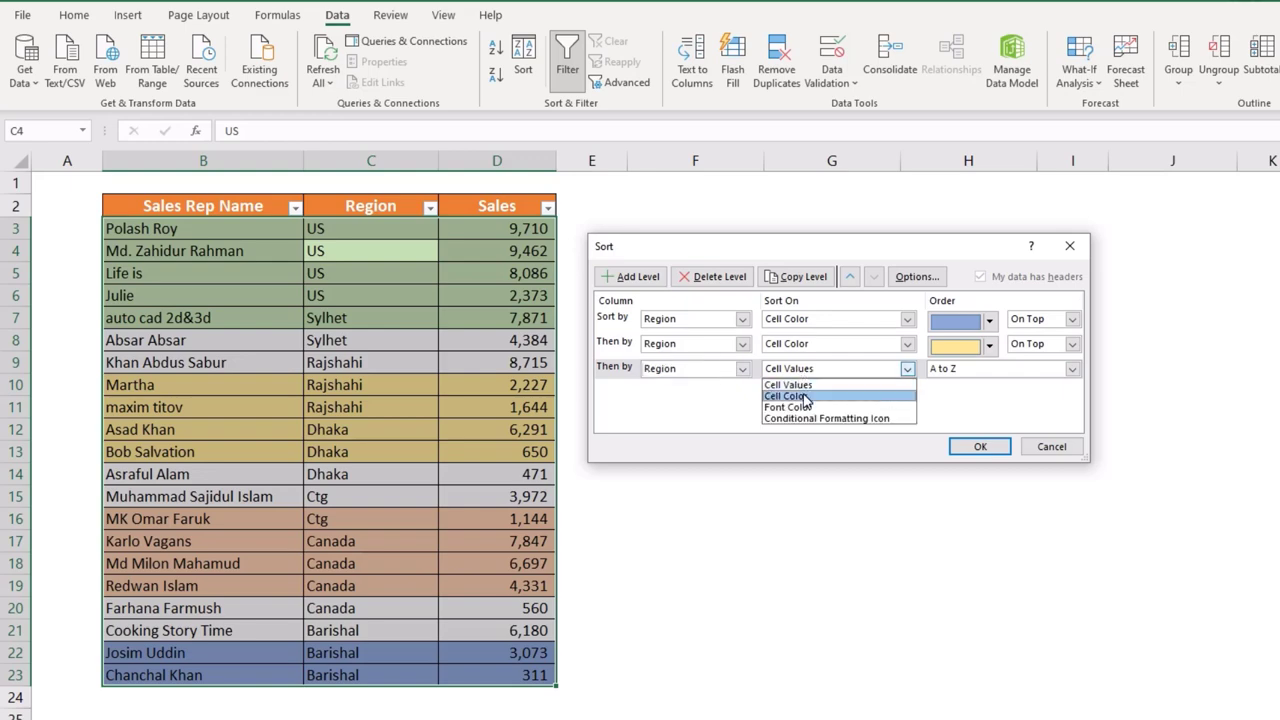
{"action": "left_click", "coordinate": [809, 397]}
{"action": "left_click", "coordinate": [990, 371]}
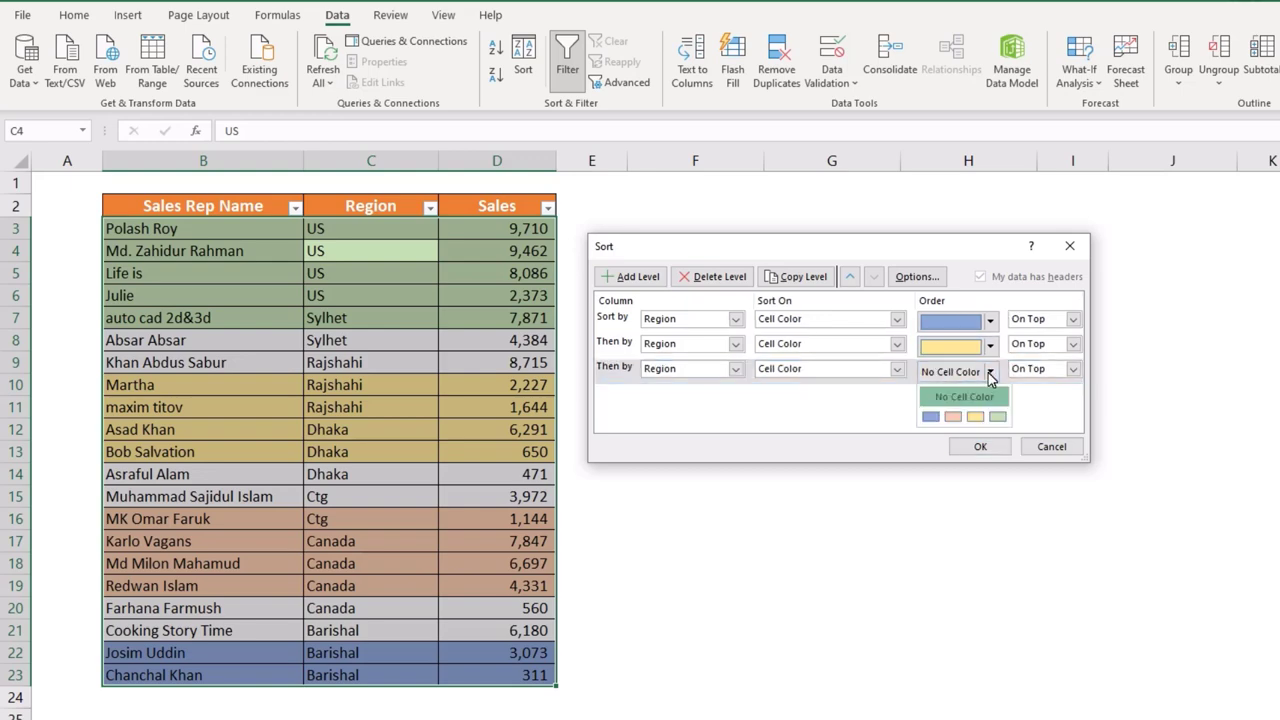
{"action": "left_click", "coordinate": [997, 417]}
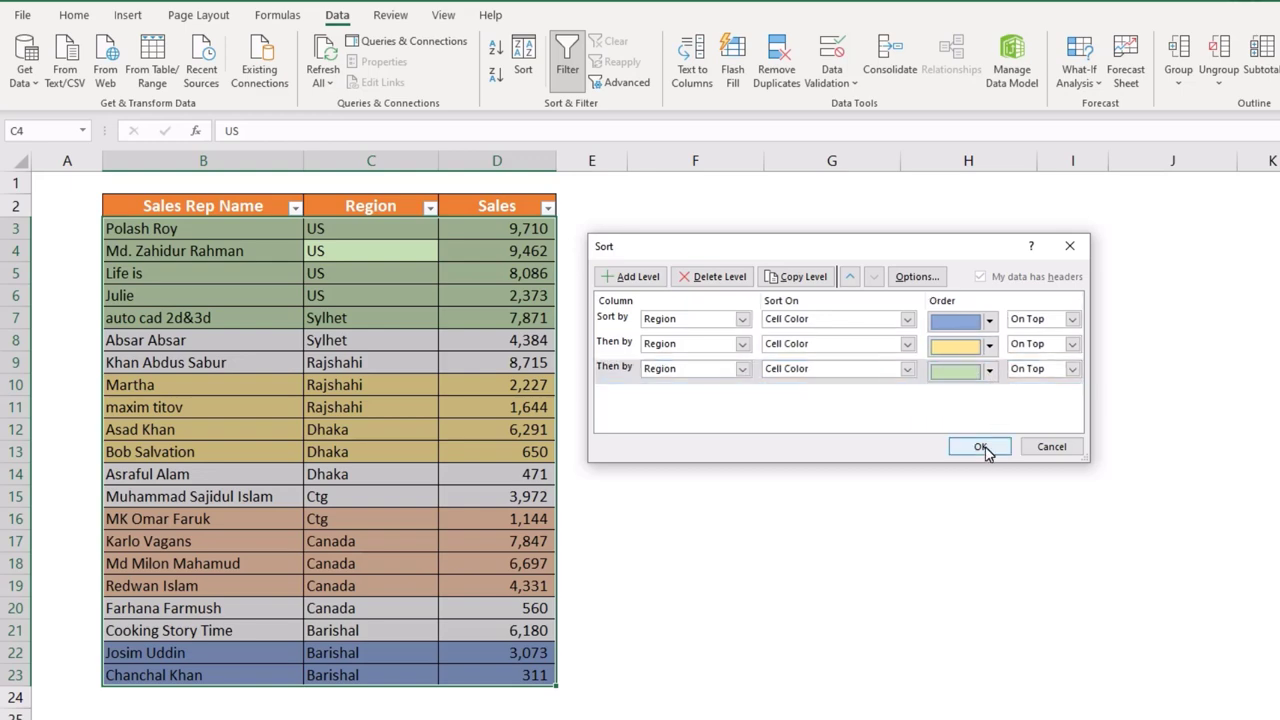
{"action": "left_click", "coordinate": [981, 447]}
{"action": "left_click", "coordinate": [440, 390]}
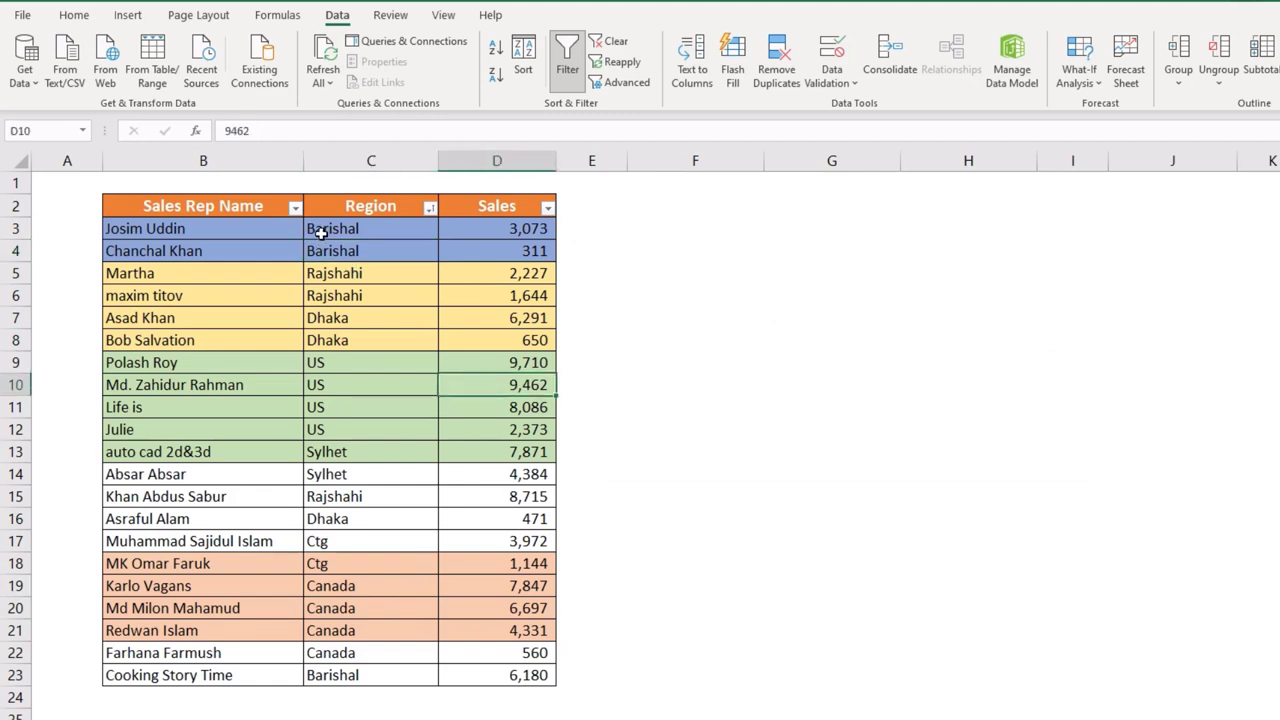
{"action": "mouse_move", "coordinate": [307, 232]}
{"action": "left_mouse_down"}
{"action": "mouse_move", "coordinate": [383, 251]}
{"action": "mouse_move", "coordinate": [414, 344]}
{"action": "mouse_move", "coordinate": [416, 449]}
{"action": "left_mouse_up"}
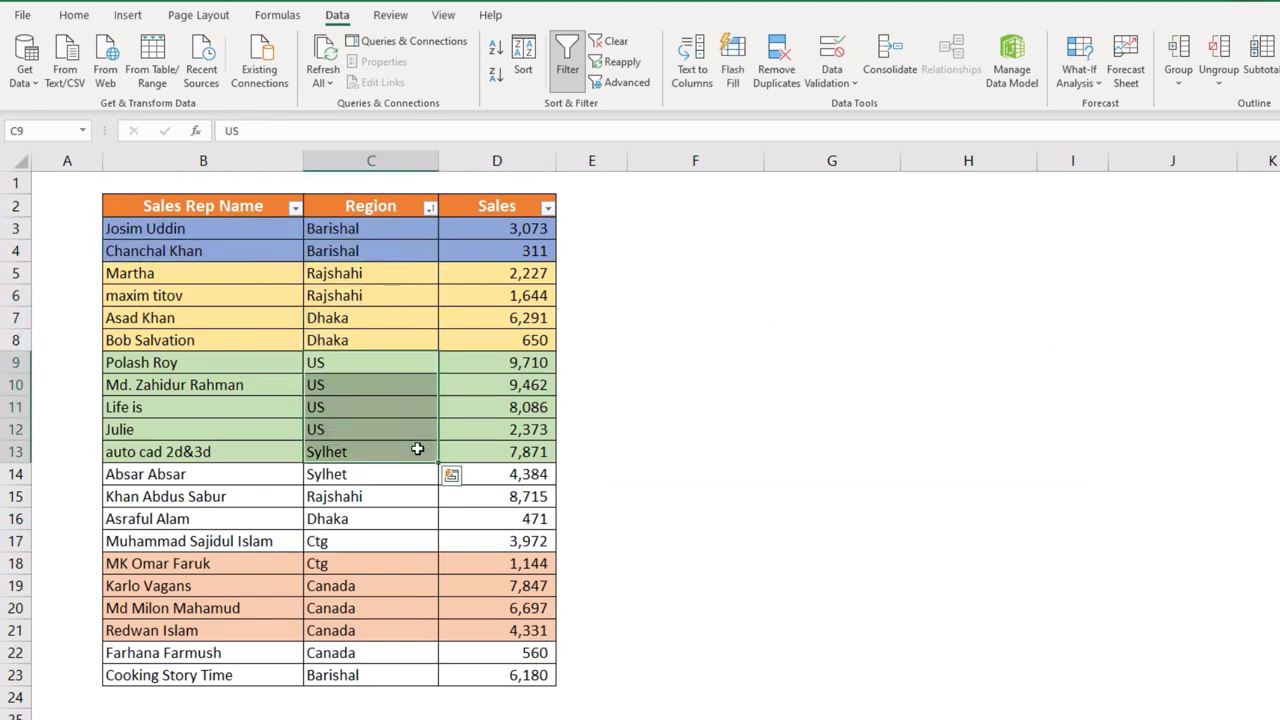
{"action": "left_click_drag", "start_coordinate": [315, 564], "coordinate": [357, 585]}
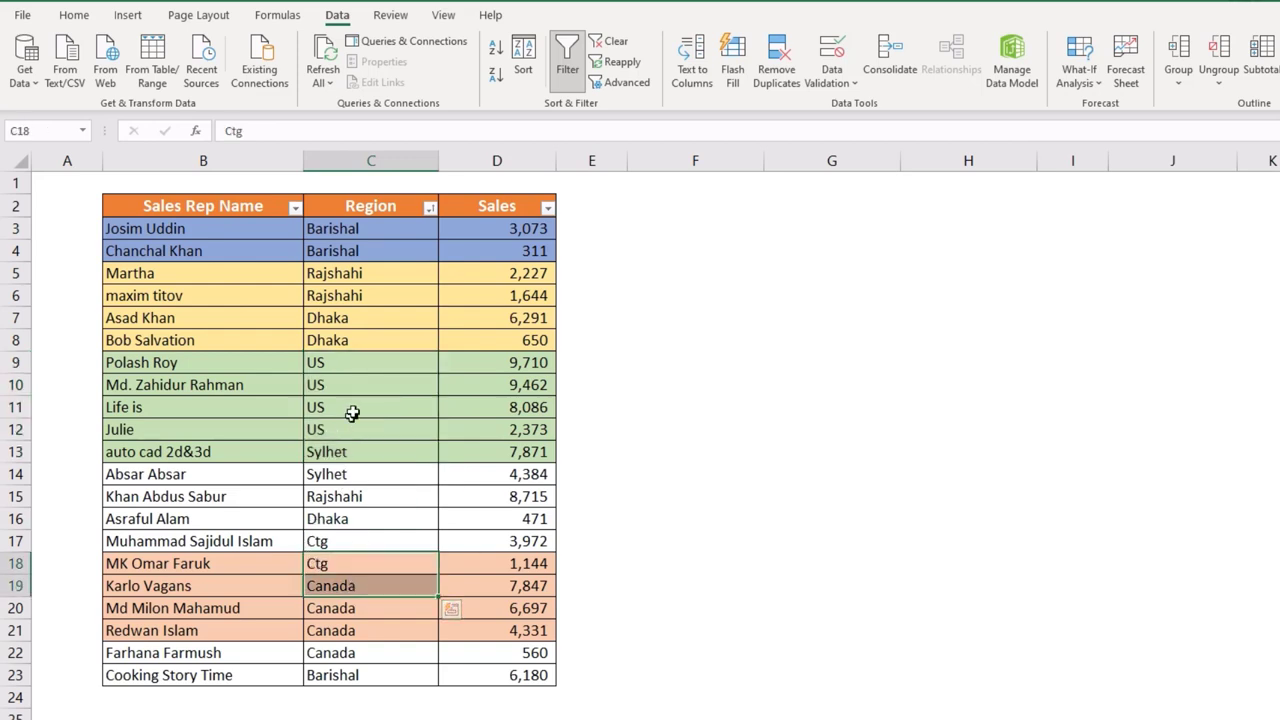
{"action": "left_click", "coordinate": [524, 55]}
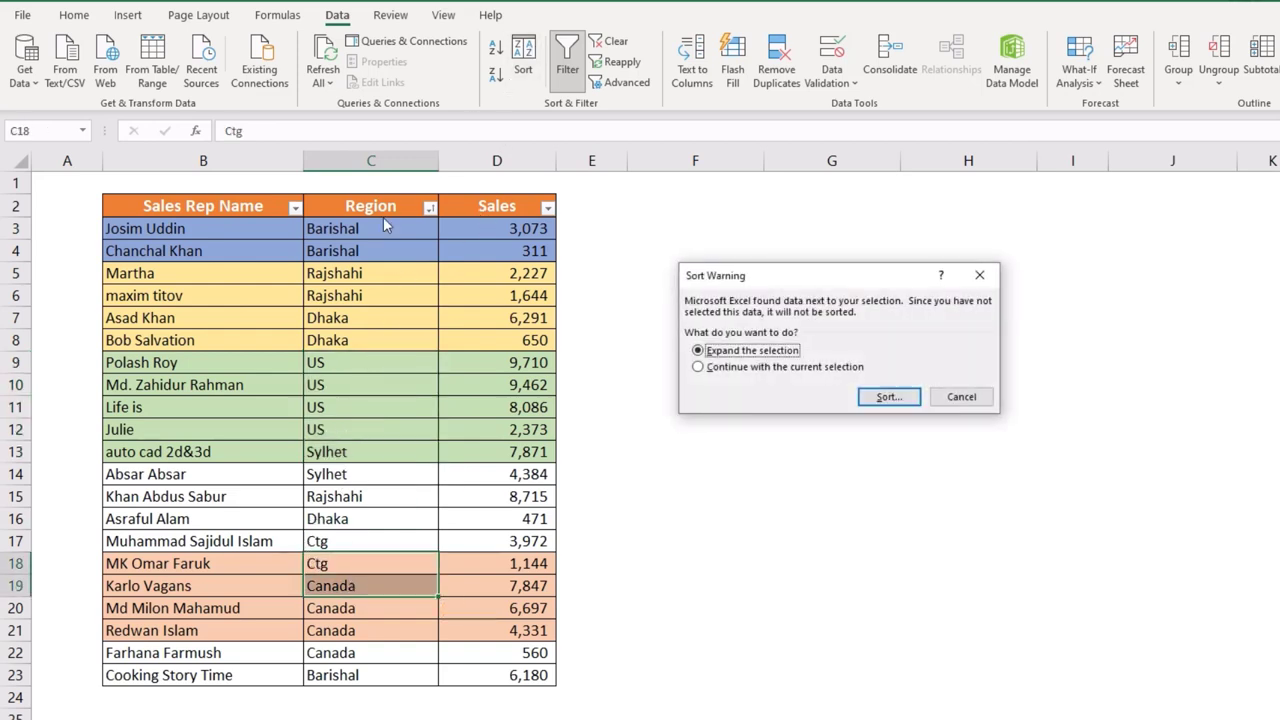
{"action": "left_click", "coordinate": [947, 398]}
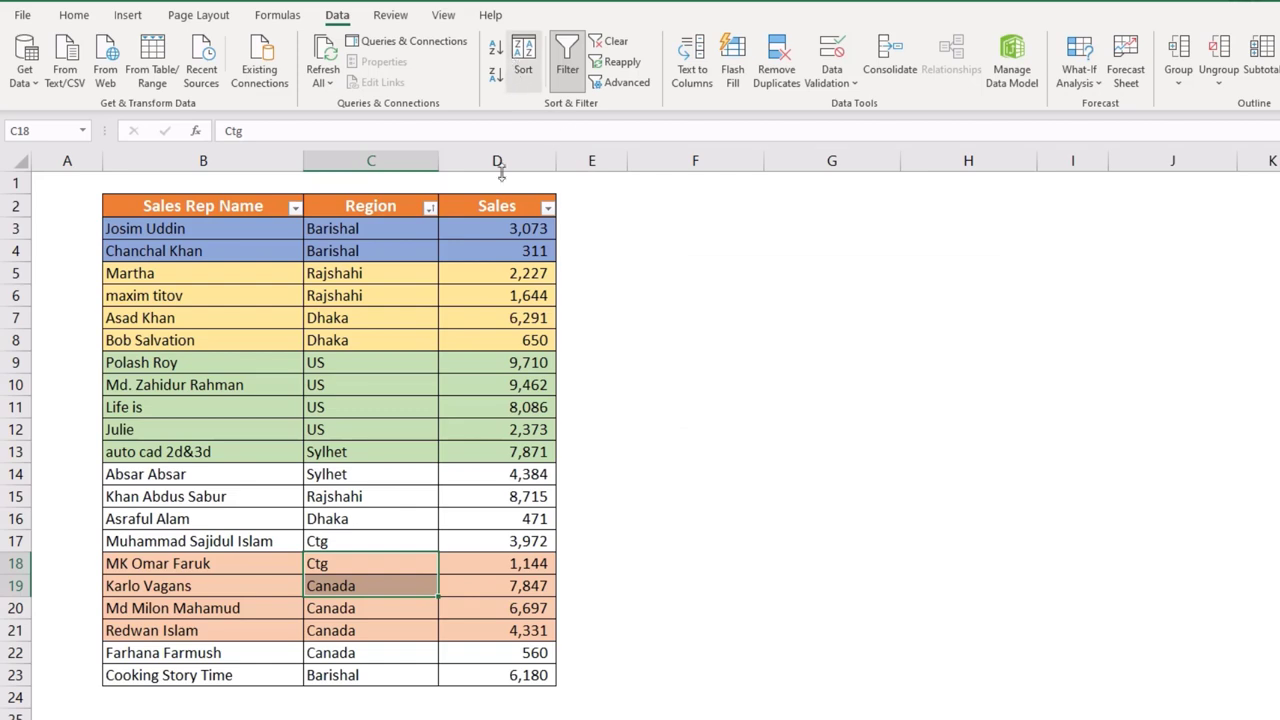
{"action": "left_click", "coordinate": [484, 206]}
{"action": "left_click", "coordinate": [524, 55]}
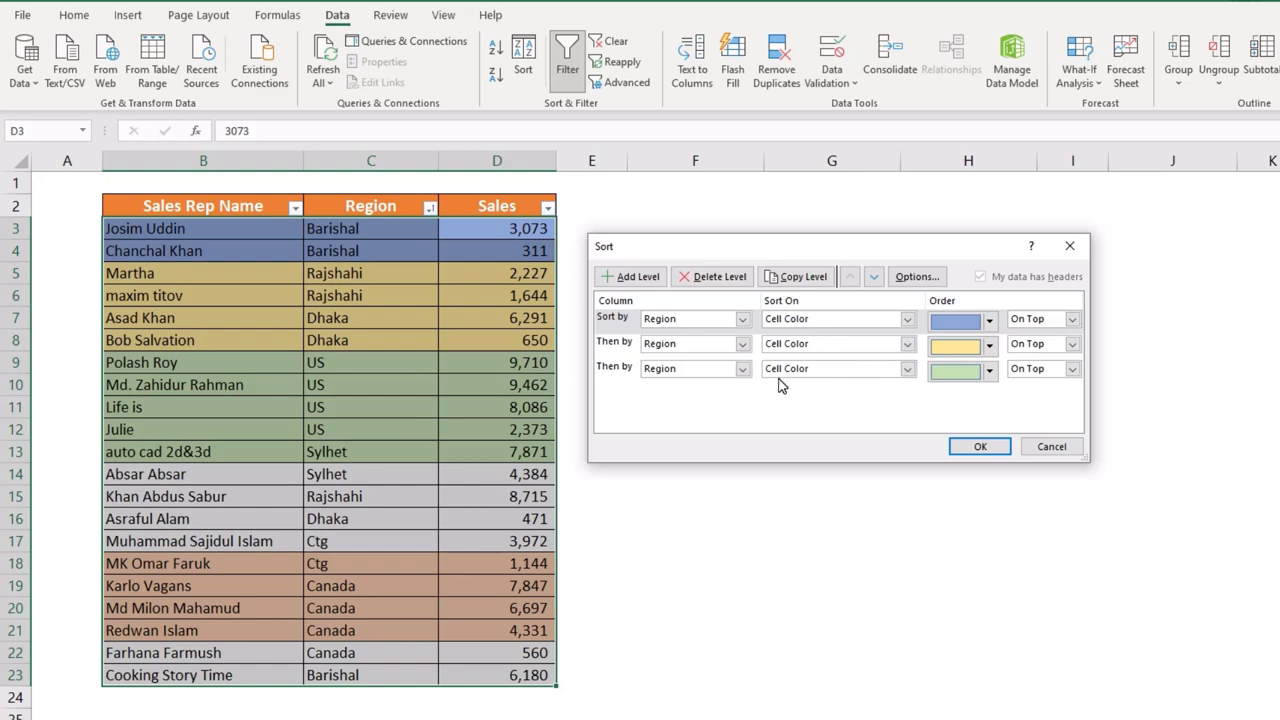
{"action": "key", "text": "Return"}
{"action": "left_click", "coordinate": [400, 312]}
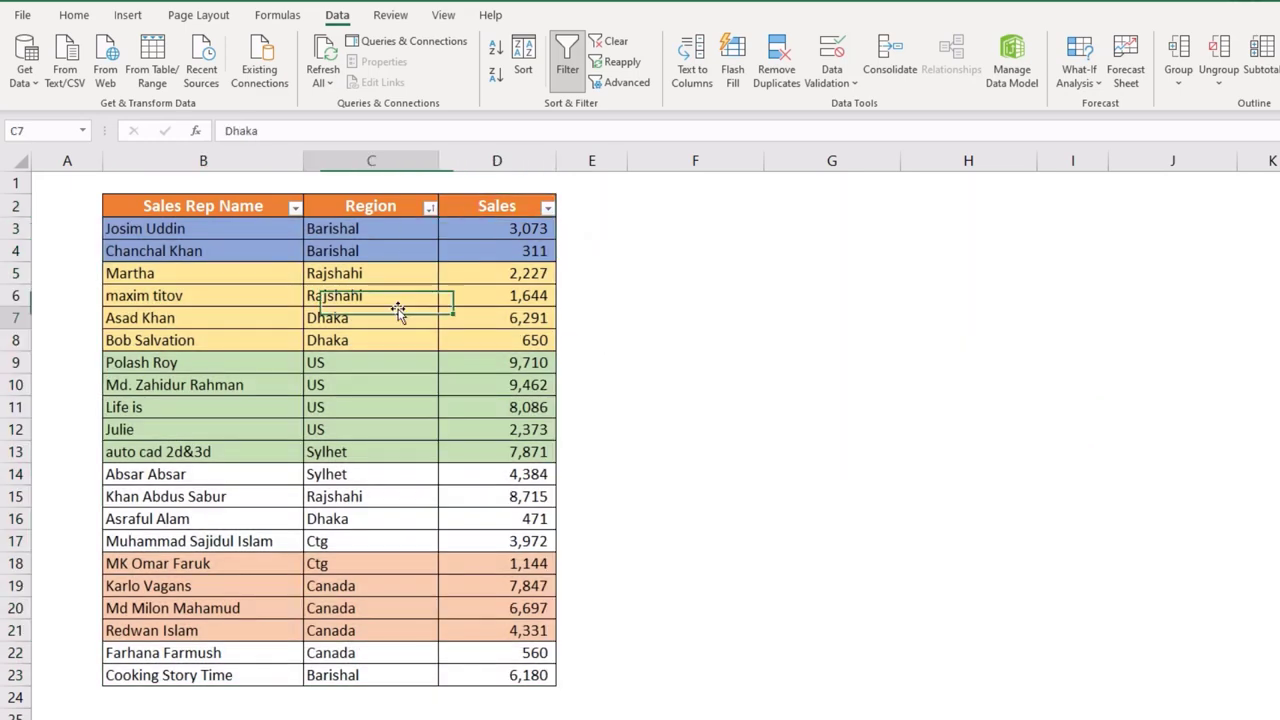
Remove the fill colour from data rows B3:D23
{"action": "left_click_drag", "start_coordinate": [204, 228], "coordinate": [487, 672]}
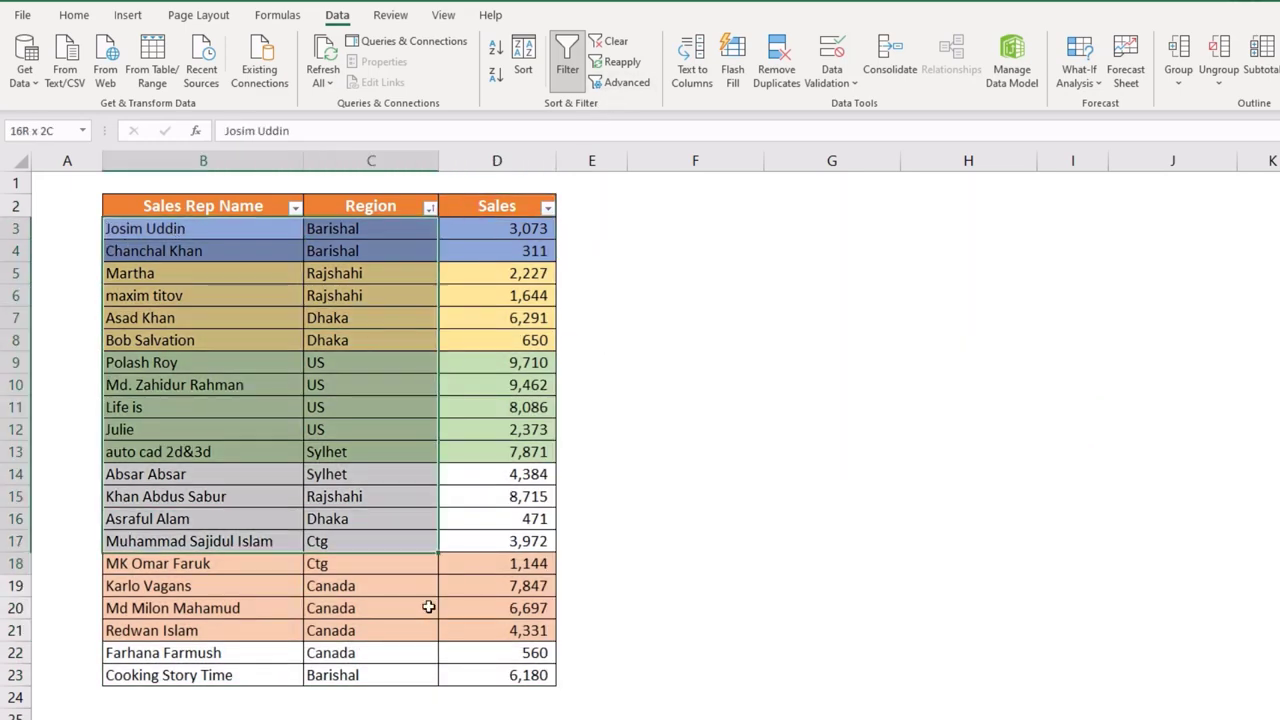
{"action": "left_click", "coordinate": [73, 14]}
{"action": "left_click", "coordinate": [295, 76]}
{"action": "left_click", "coordinate": [317, 264]}
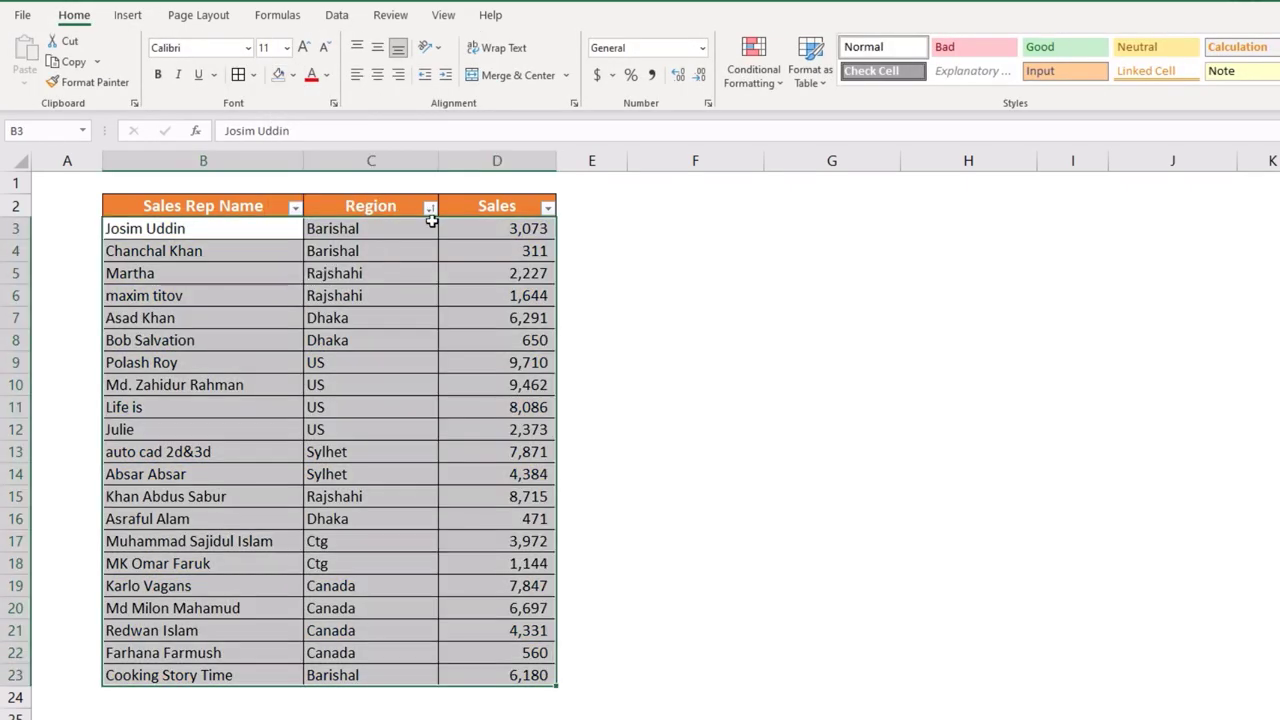
{"action": "left_click", "coordinate": [345, 16]}
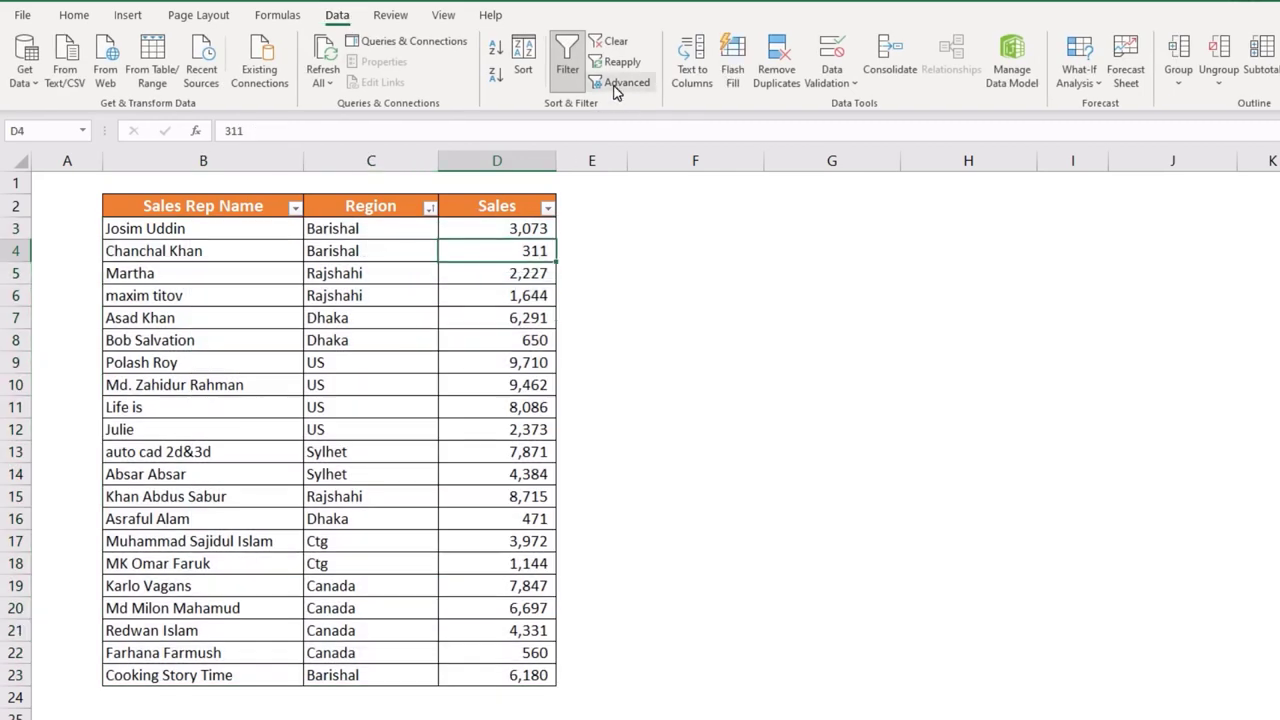
In Advanced Filter, re-pick the list range as B2:D23 including headers
{"action": "left_click", "coordinate": [616, 84]}
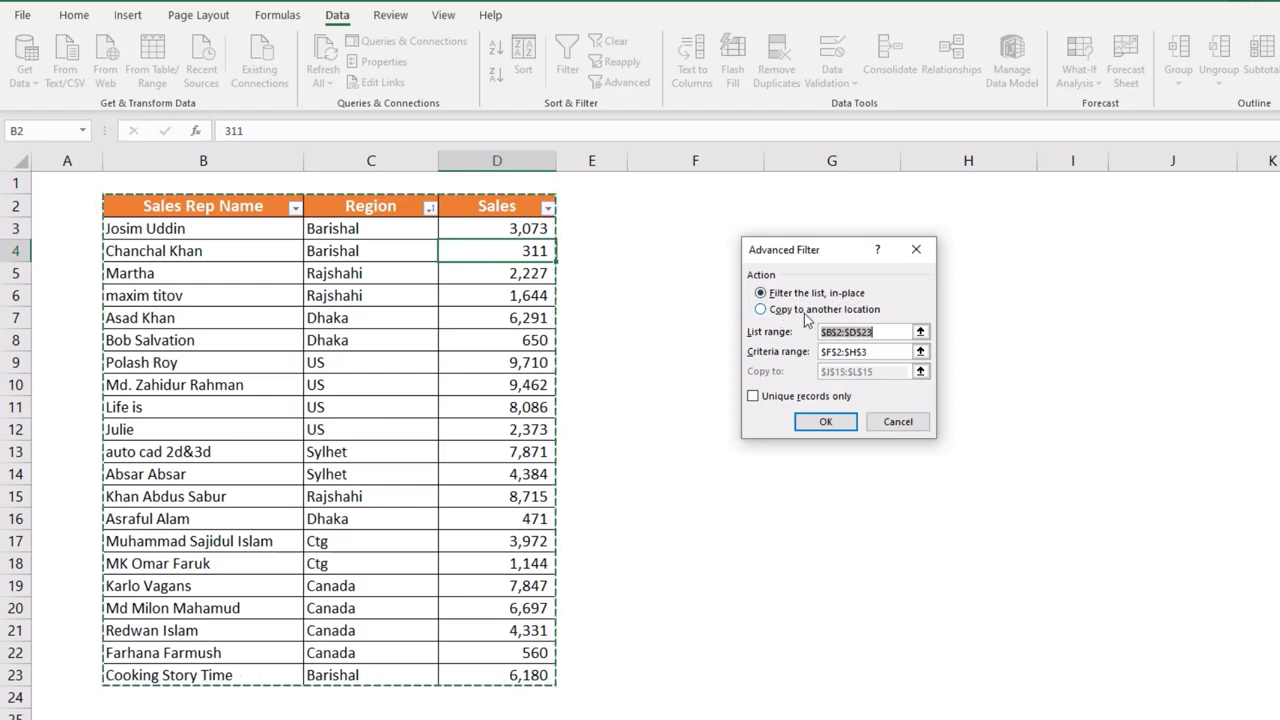
{"action": "left_click", "coordinate": [847, 332]}
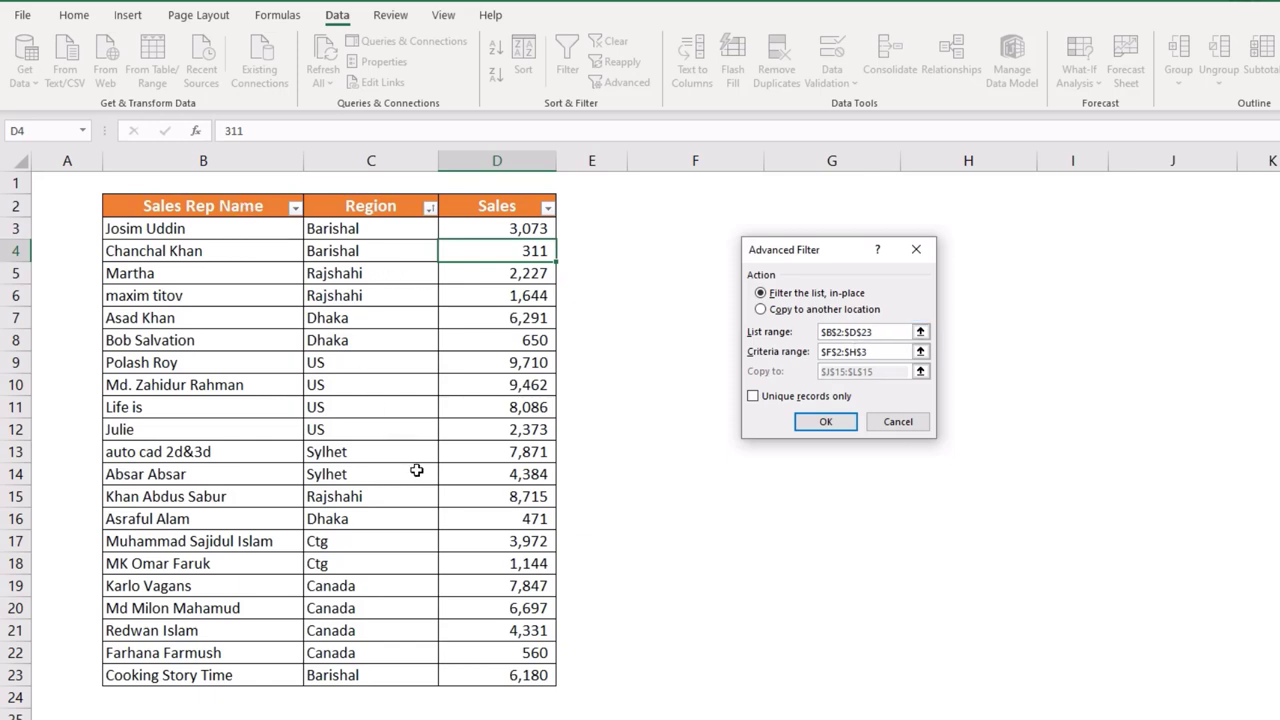
{"action": "left_click_drag", "start_coordinate": [885, 331], "coordinate": [782, 331]}
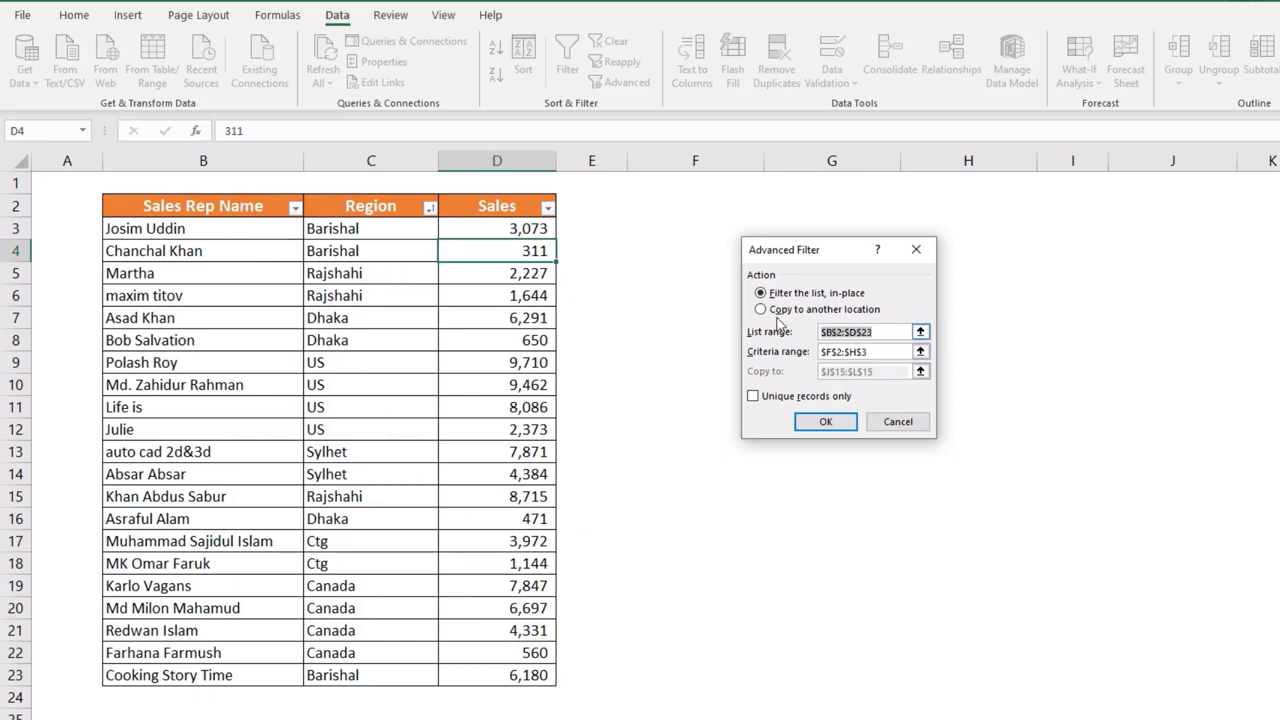
{"action": "left_click", "coordinate": [920, 331]}
{"action": "mouse_move", "coordinate": [228, 218]}
{"action": "left_mouse_down"}
{"action": "mouse_move", "coordinate": [571, 606]}
{"action": "mouse_move", "coordinate": [510, 676]}
{"action": "left_mouse_up"}
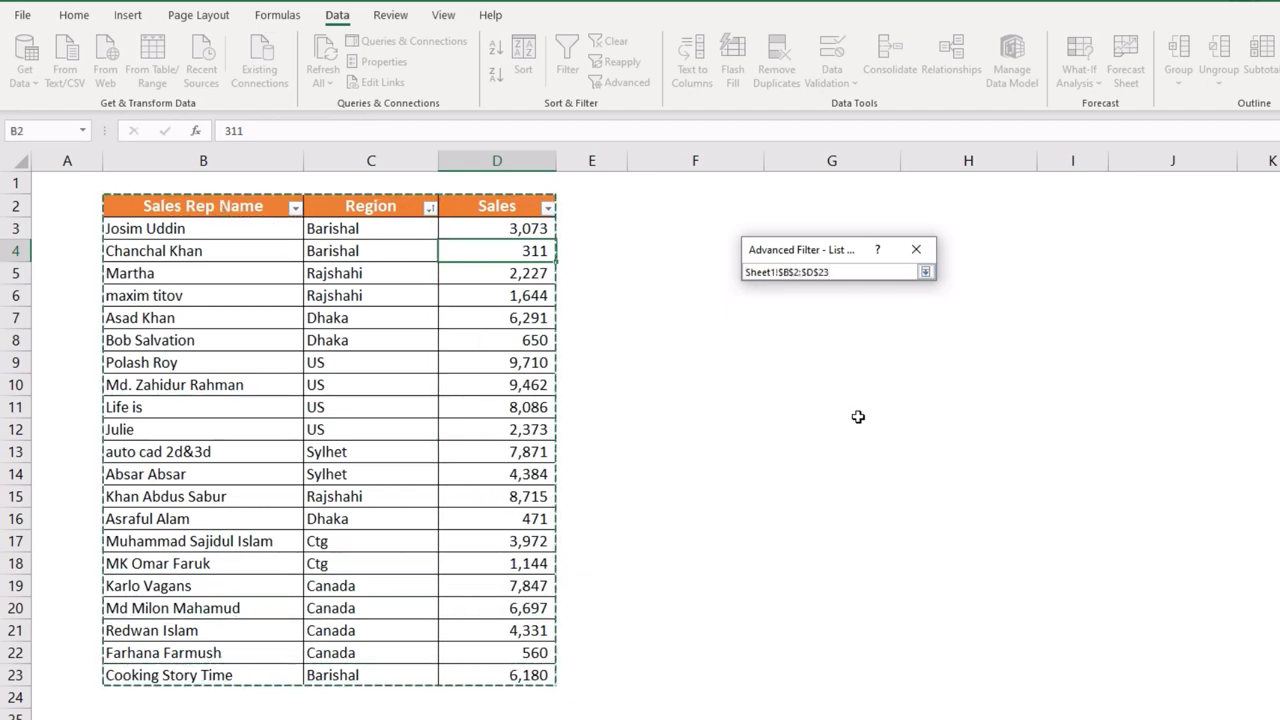
{"action": "left_click", "coordinate": [925, 272]}
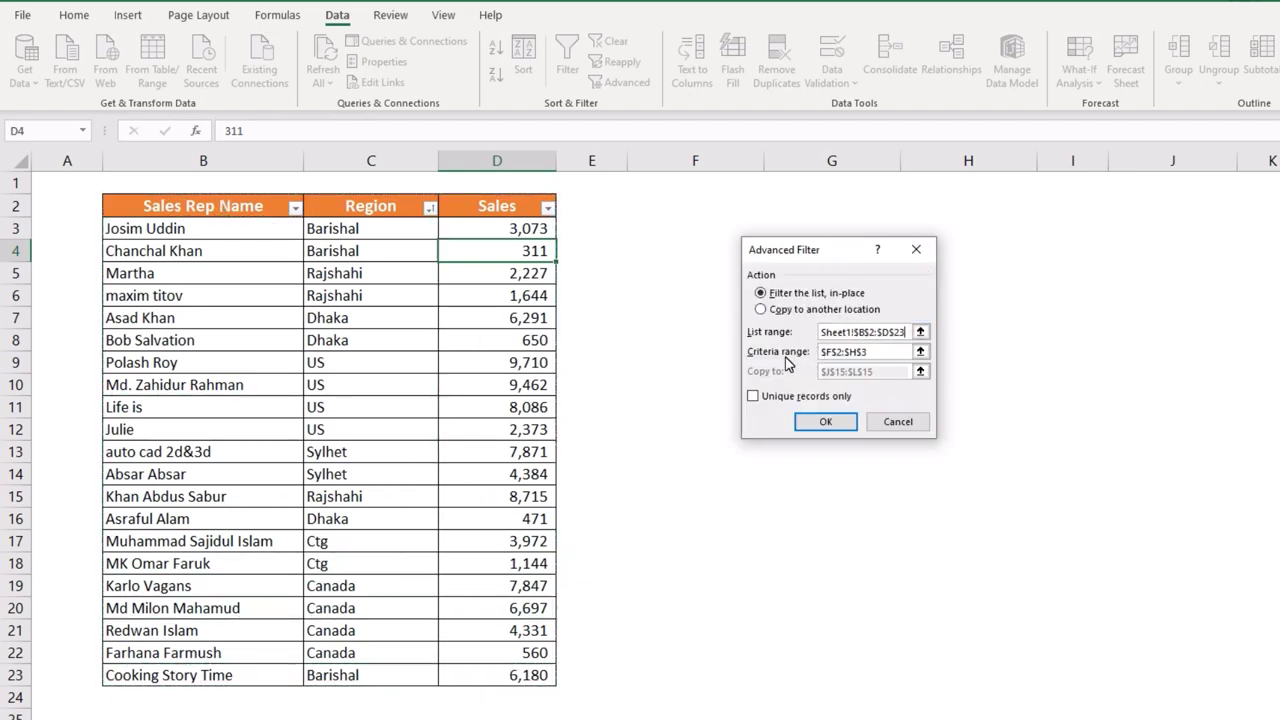
{"action": "left_click", "coordinate": [876, 352]}
Copy headers and first row into F2:H3, keeping only Barishal under Region as the criterion
{"action": "left_click", "coordinate": [900, 421]}
{"action": "left_click_drag", "start_coordinate": [251, 209], "coordinate": [480, 238]}
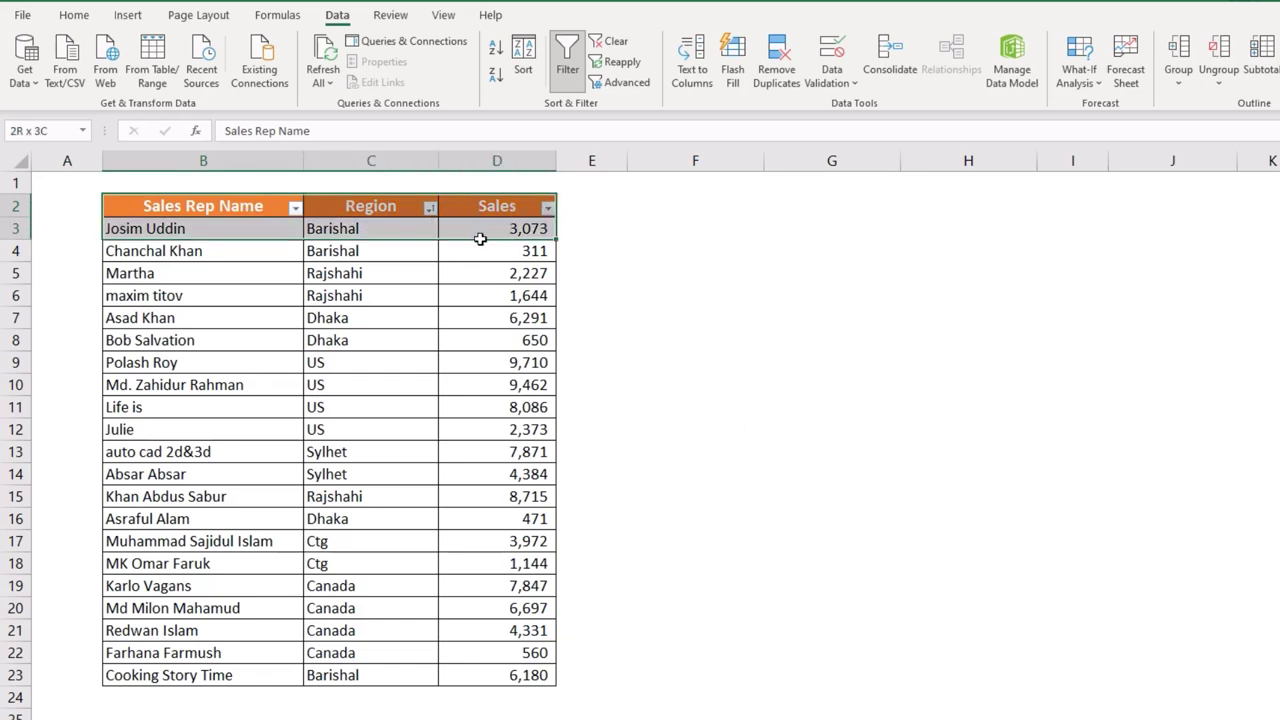
{"action": "key", "text": "ctrl+c"}
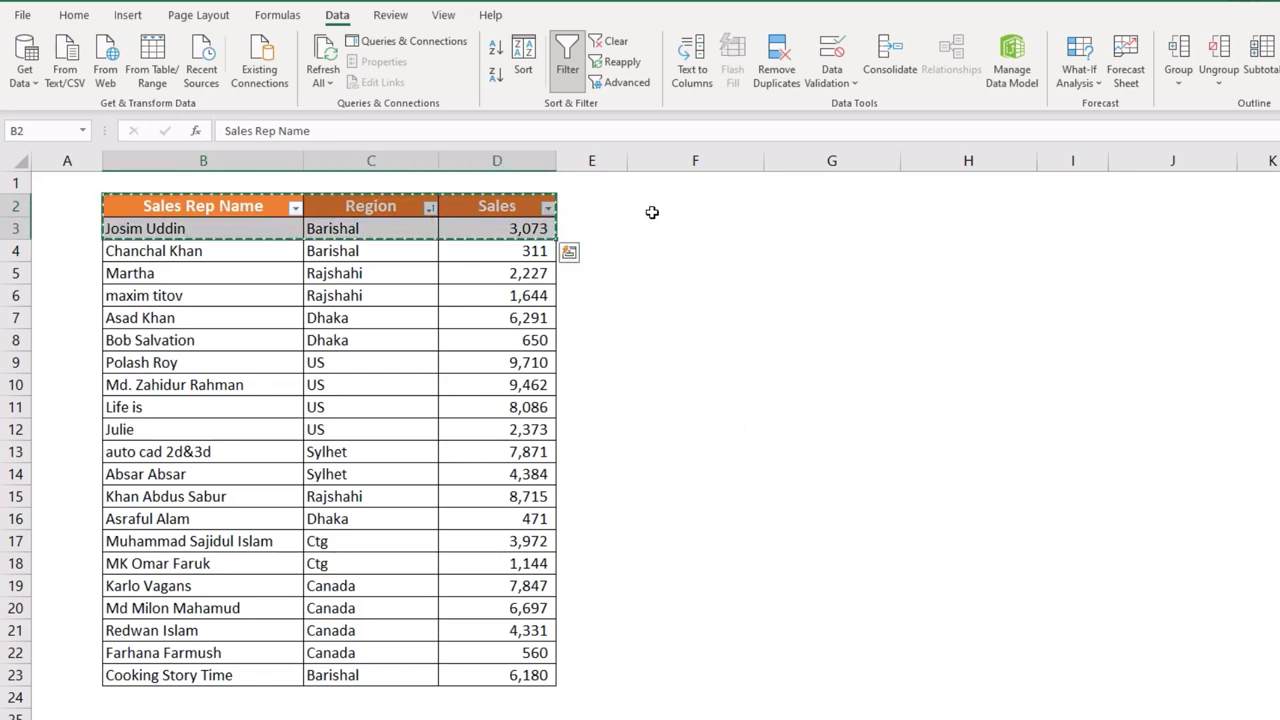
{"action": "left_click", "coordinate": [687, 207]}
{"action": "key", "text": "ctrl+v"}
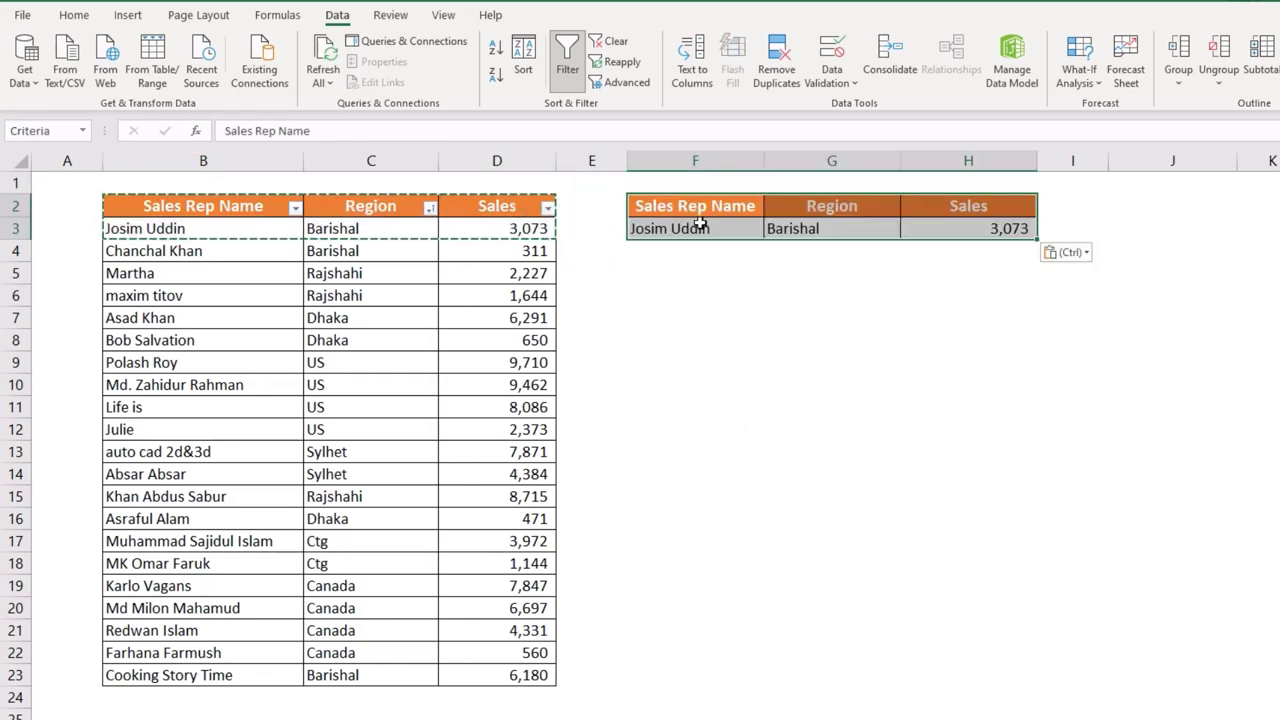
{"action": "left_click", "coordinate": [937, 234]}
{"action": "key", "text": "Delete"}
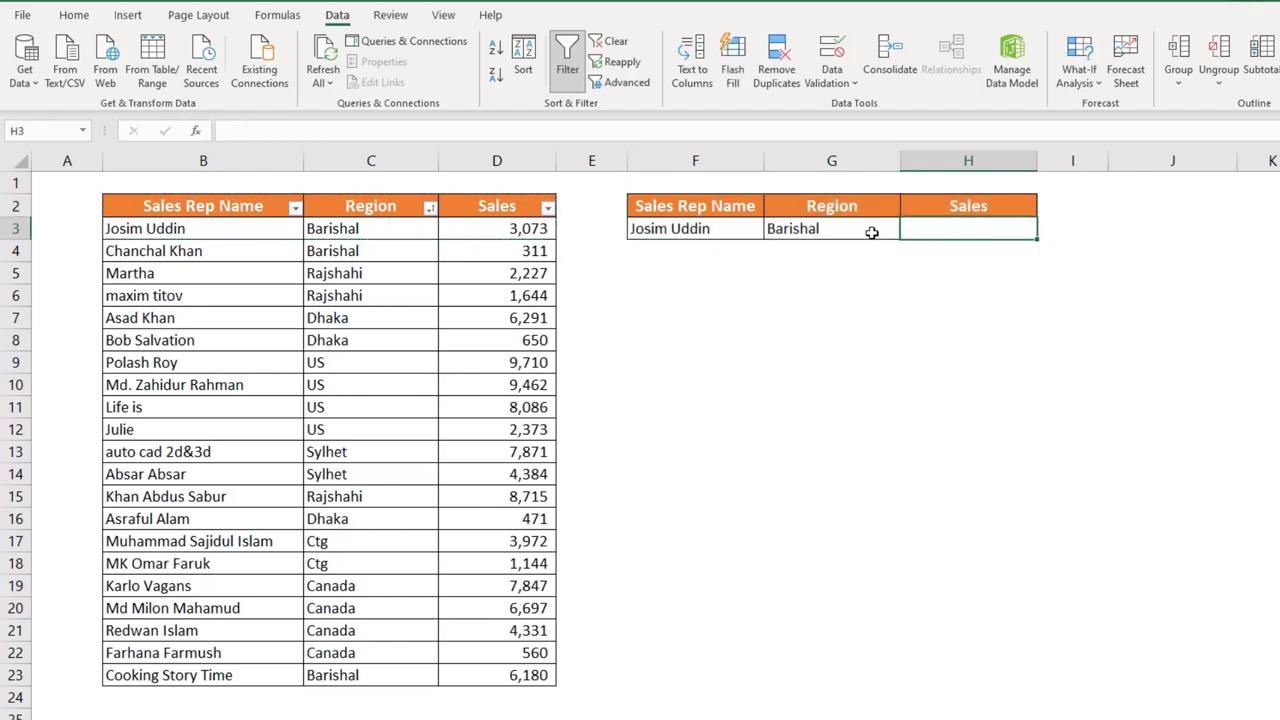
{"action": "left_click", "coordinate": [714, 230]}
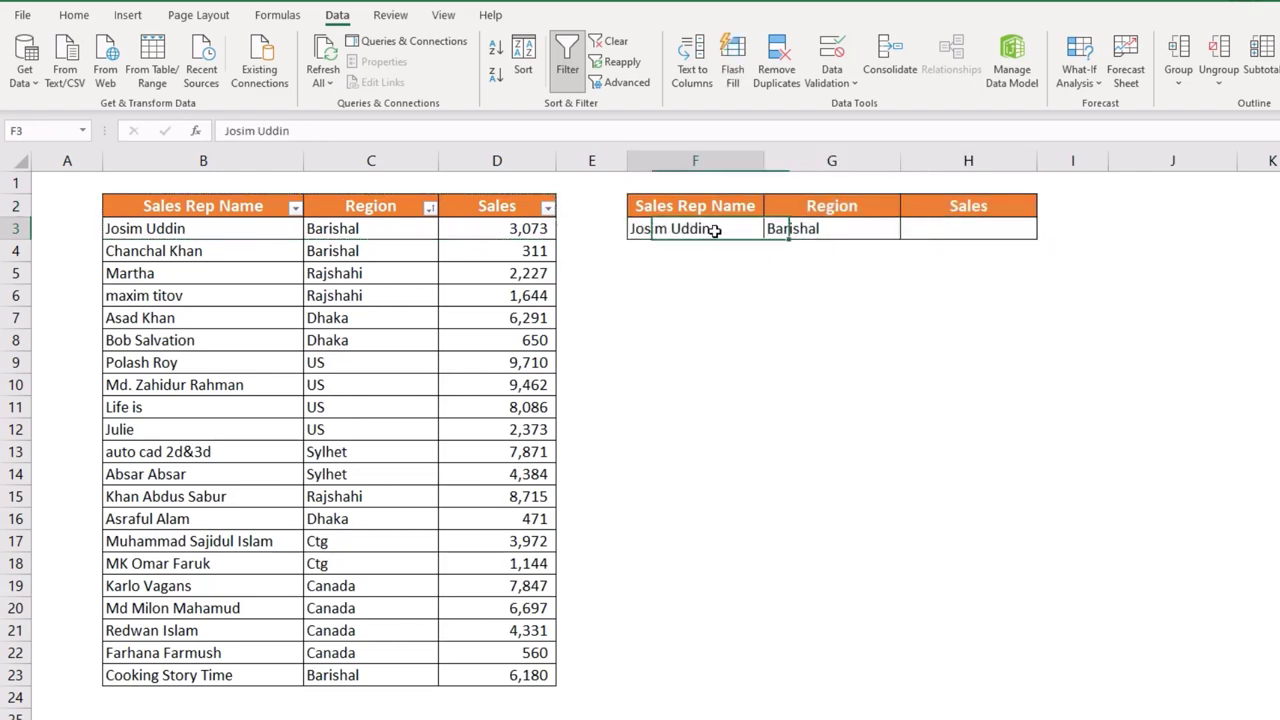
{"action": "key", "text": "Delete"}
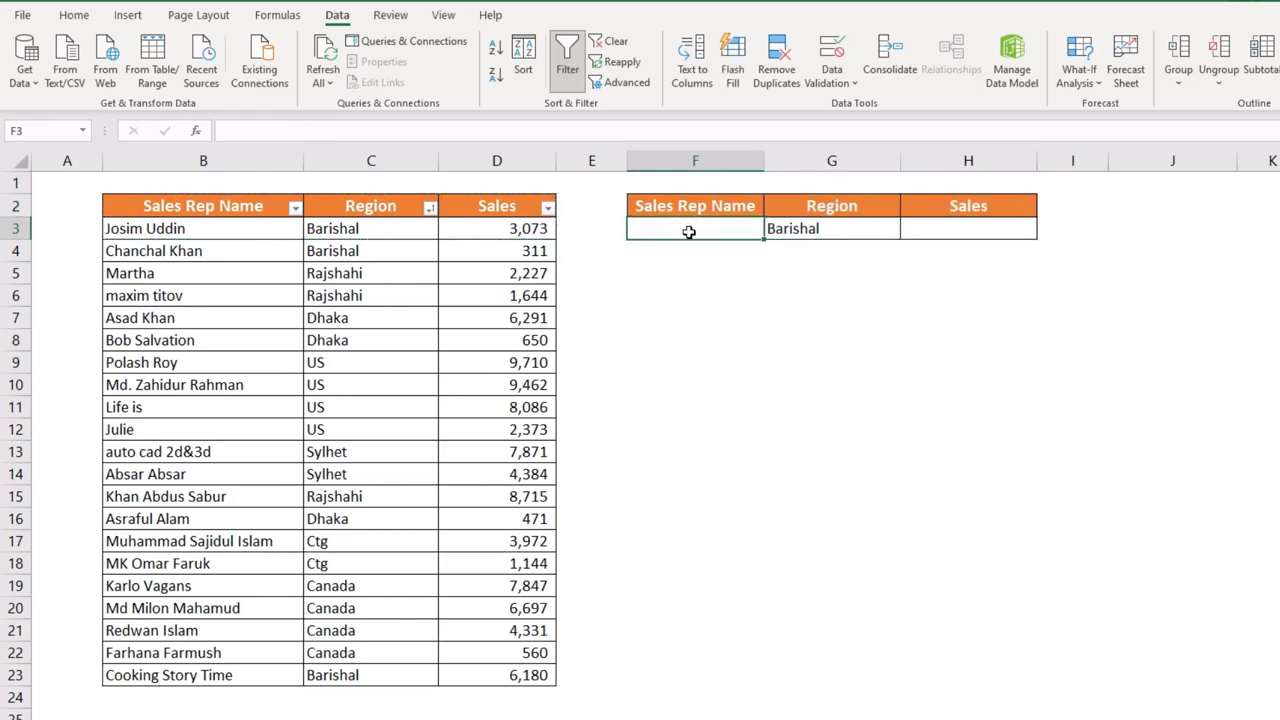
Bring up Advanced Filter again for the sales table B2:D23
{"action": "left_click", "coordinate": [381, 285]}
{"action": "left_click", "coordinate": [617, 84]}
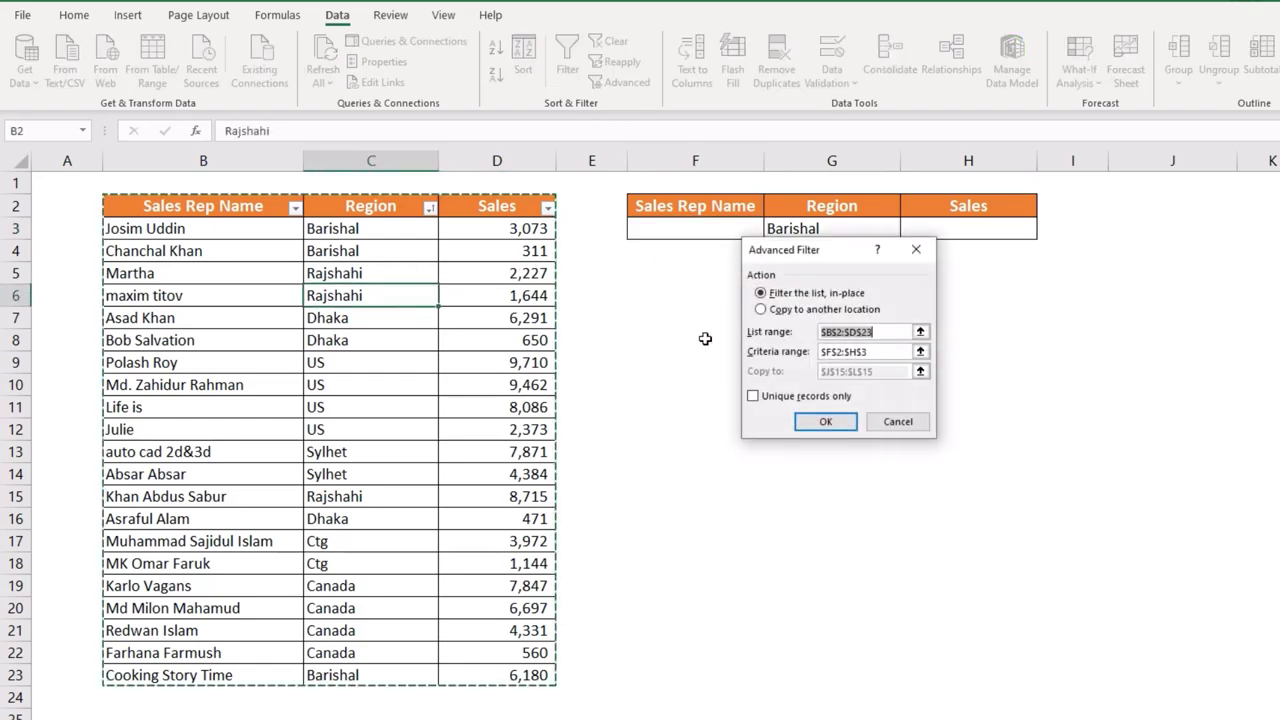
{"action": "left_click", "coordinate": [873, 335]}
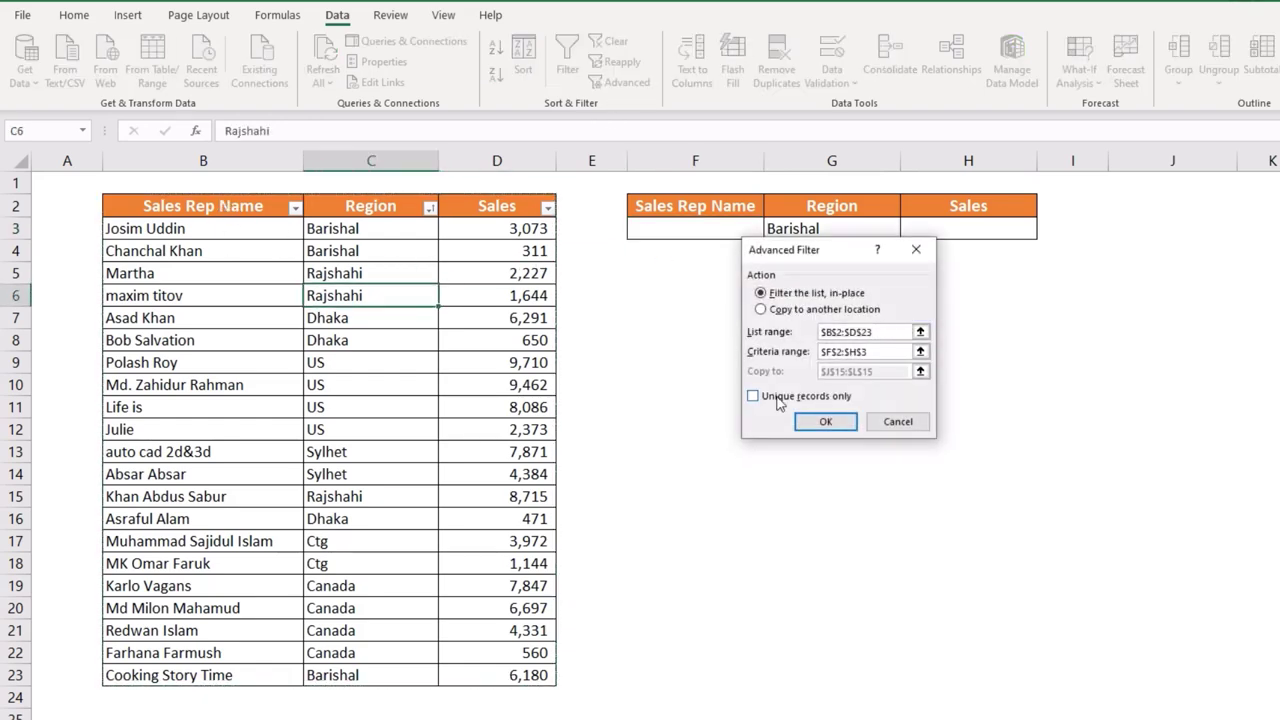
Filter with criteria F2:H3, copying matching rows to J8
{"action": "left_click_drag", "start_coordinate": [844, 252], "coordinate": [866, 400]}
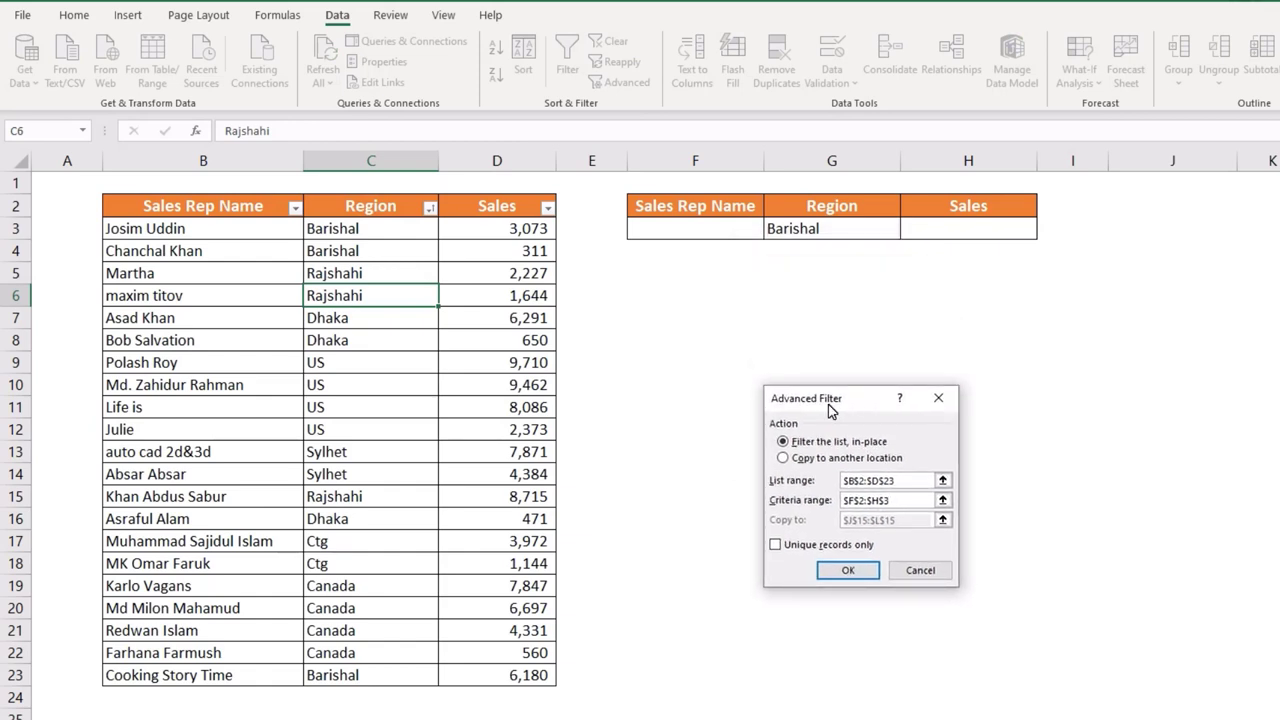
{"action": "left_click_drag", "start_coordinate": [906, 501], "coordinate": [838, 501]}
{"action": "left_click_drag", "start_coordinate": [759, 210], "coordinate": [914, 231]}
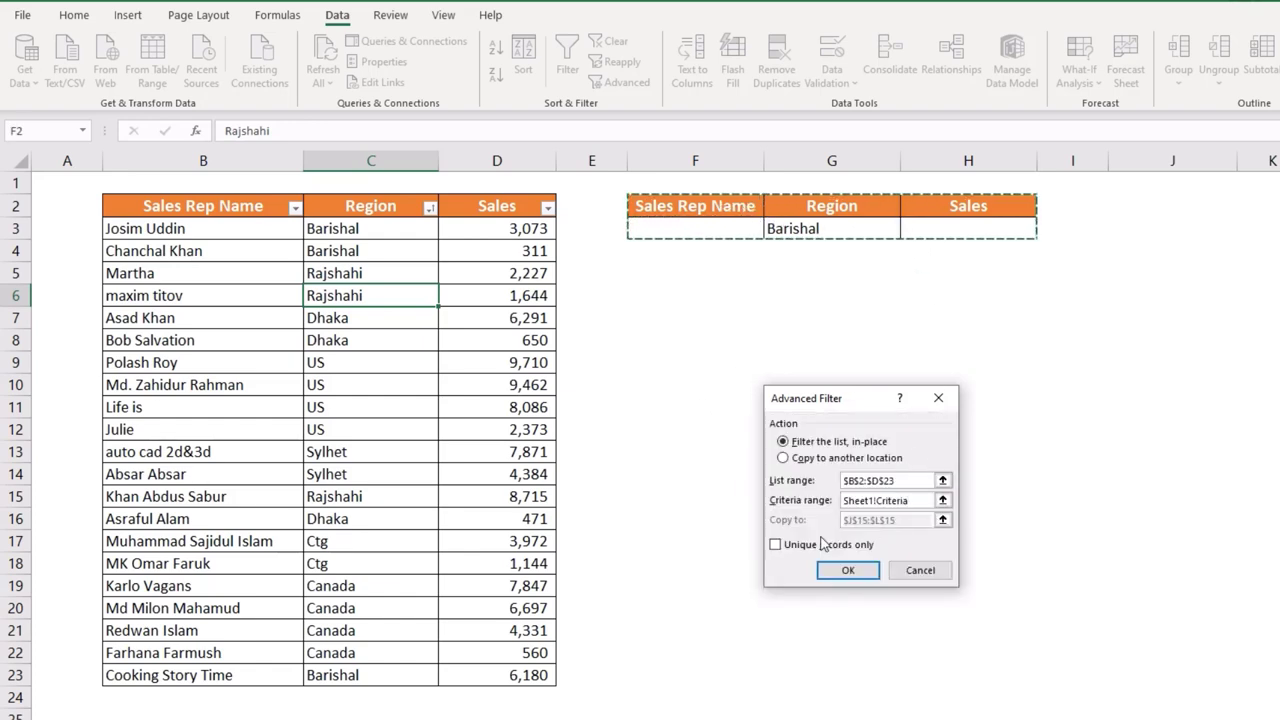
{"action": "left_click", "coordinate": [783, 458]}
{"action": "left_click", "coordinate": [925, 520]}
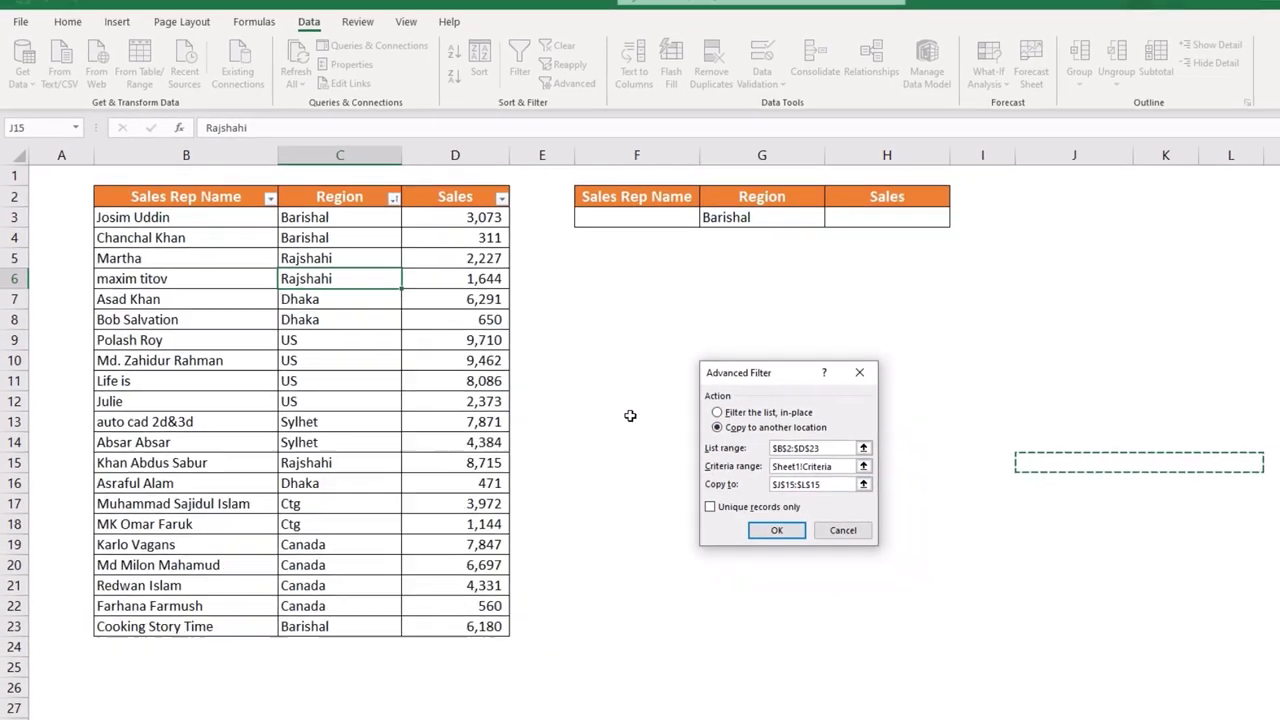
{"action": "left_click", "coordinate": [886, 291]}
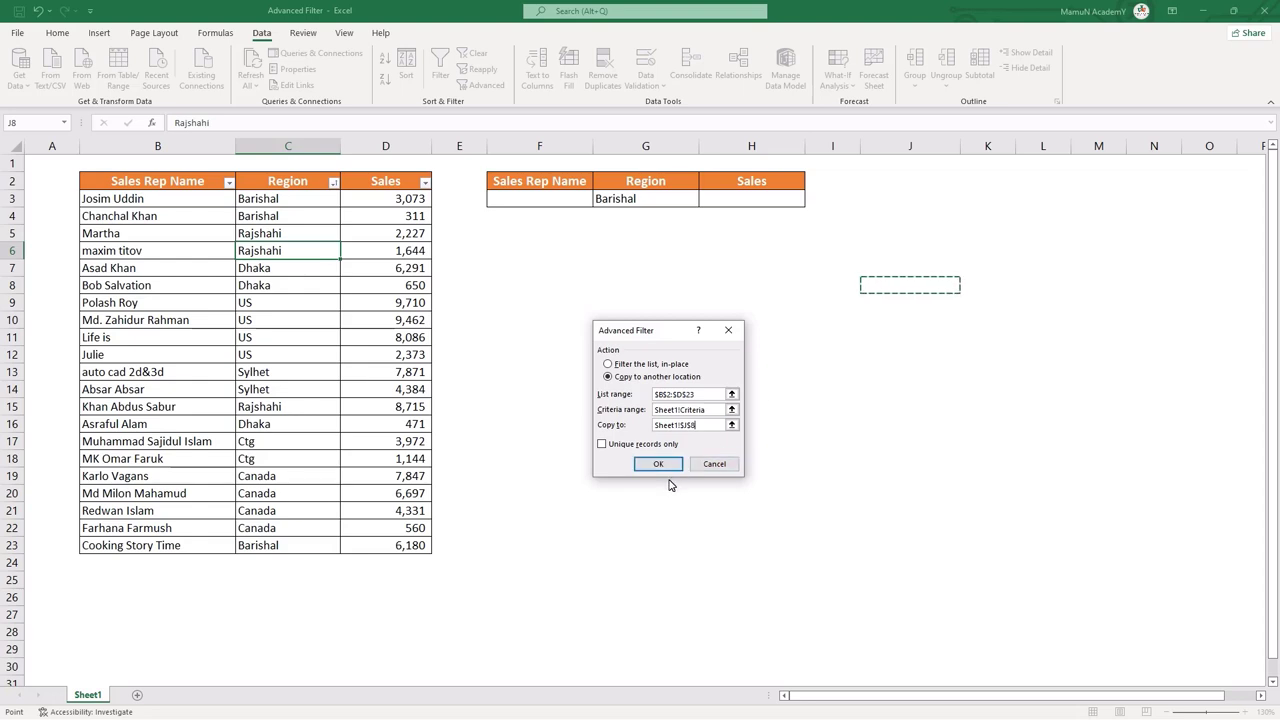
{"action": "left_click", "coordinate": [665, 465]}
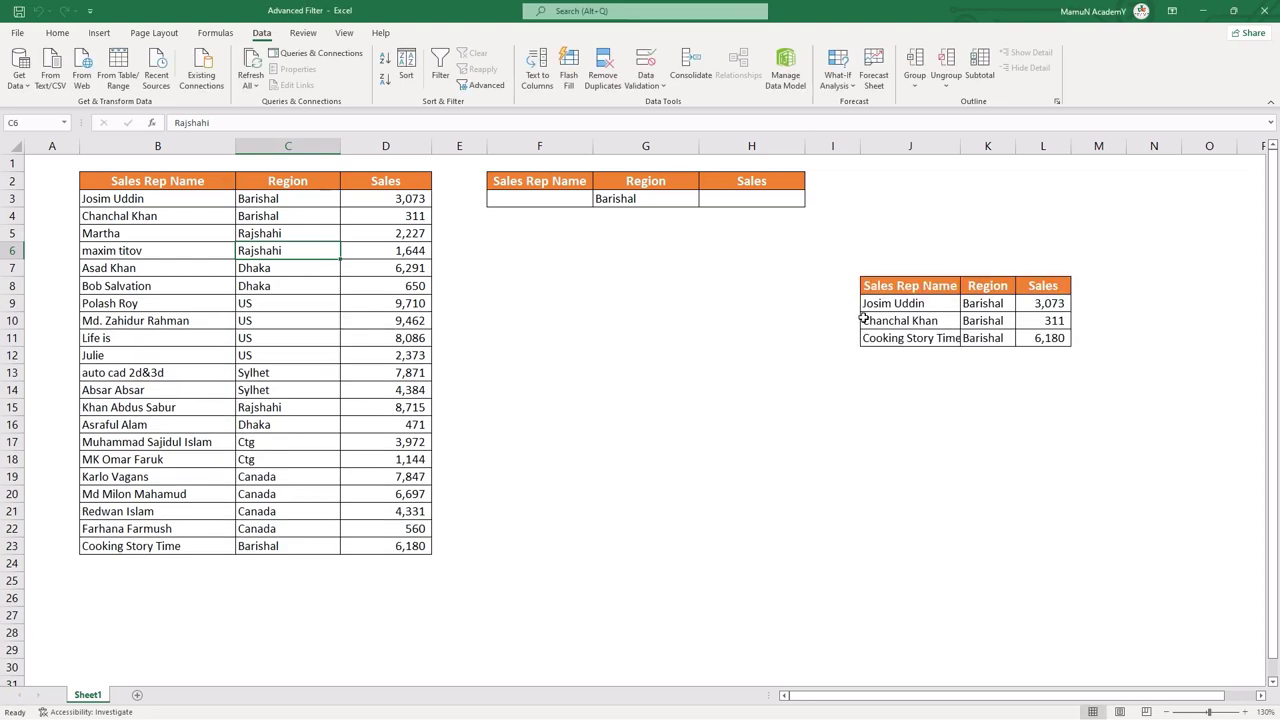
Sort the sales table by Region Z to A from a Barishal Region cell
{"action": "left_click", "coordinate": [629, 199]}
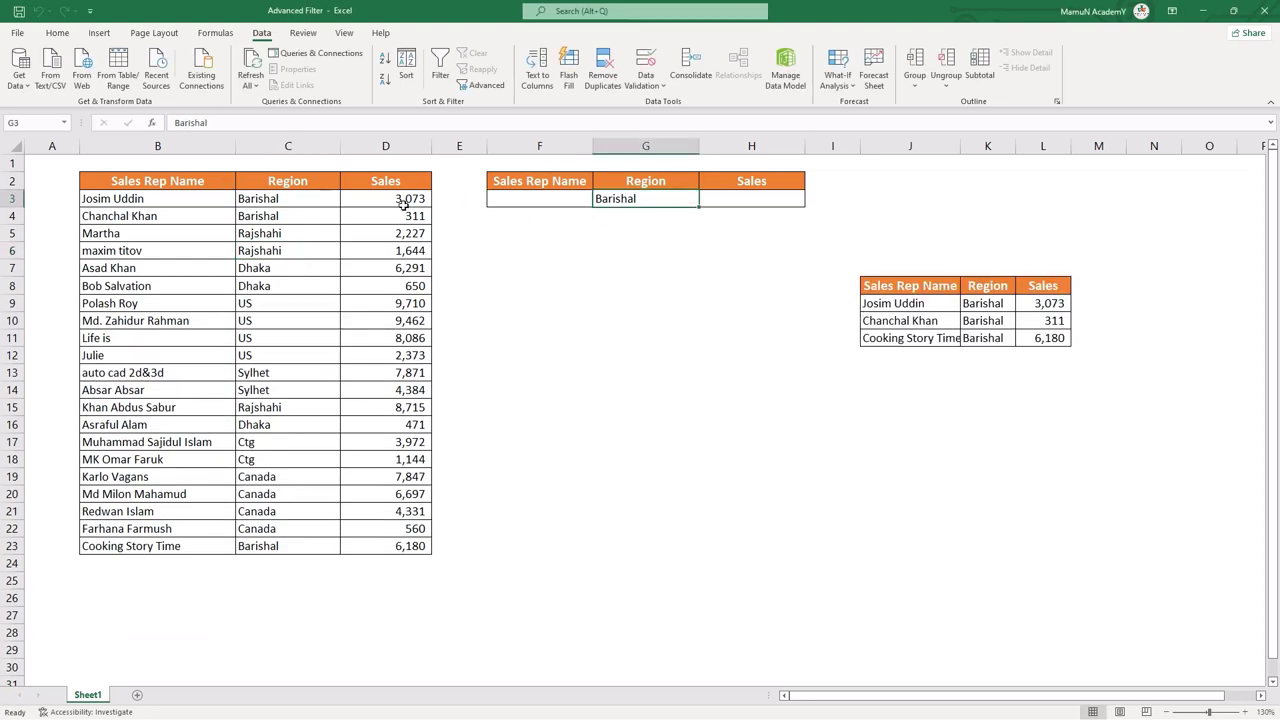
{"action": "left_click_drag", "start_coordinate": [278, 201], "coordinate": [285, 238]}
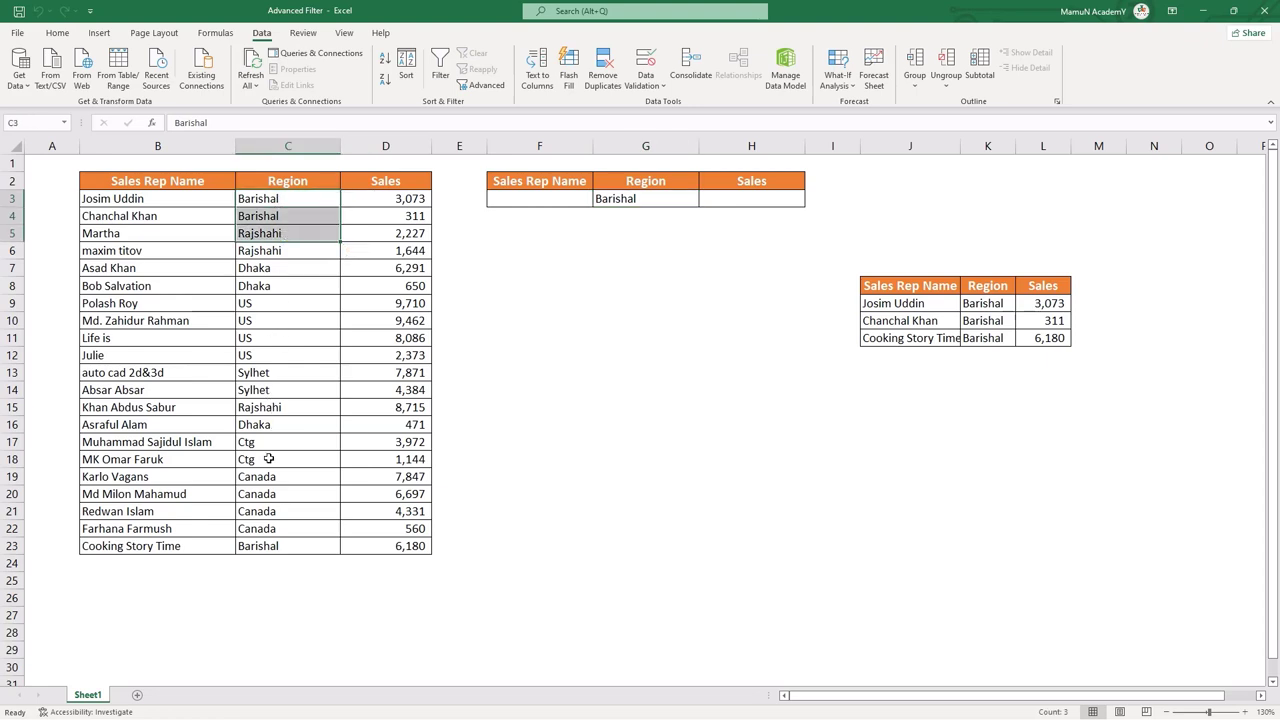
{"action": "left_click", "coordinate": [270, 264]}
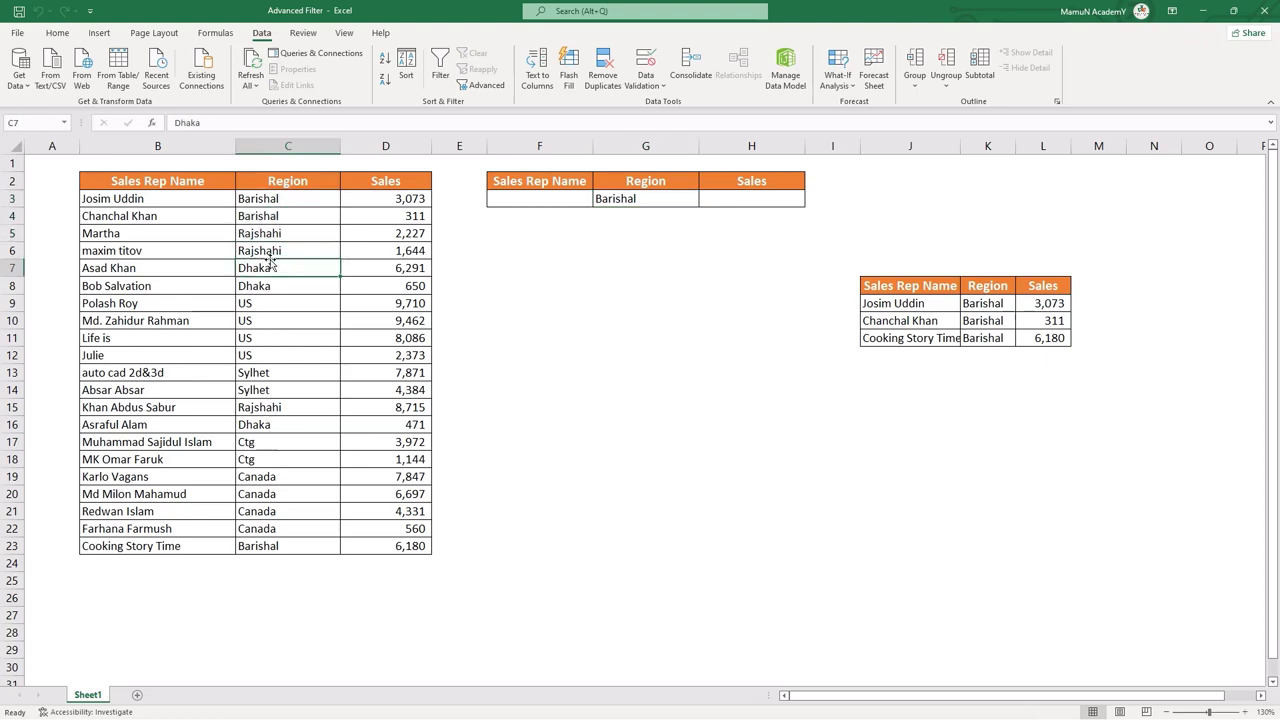
{"action": "left_click", "coordinate": [277, 217]}
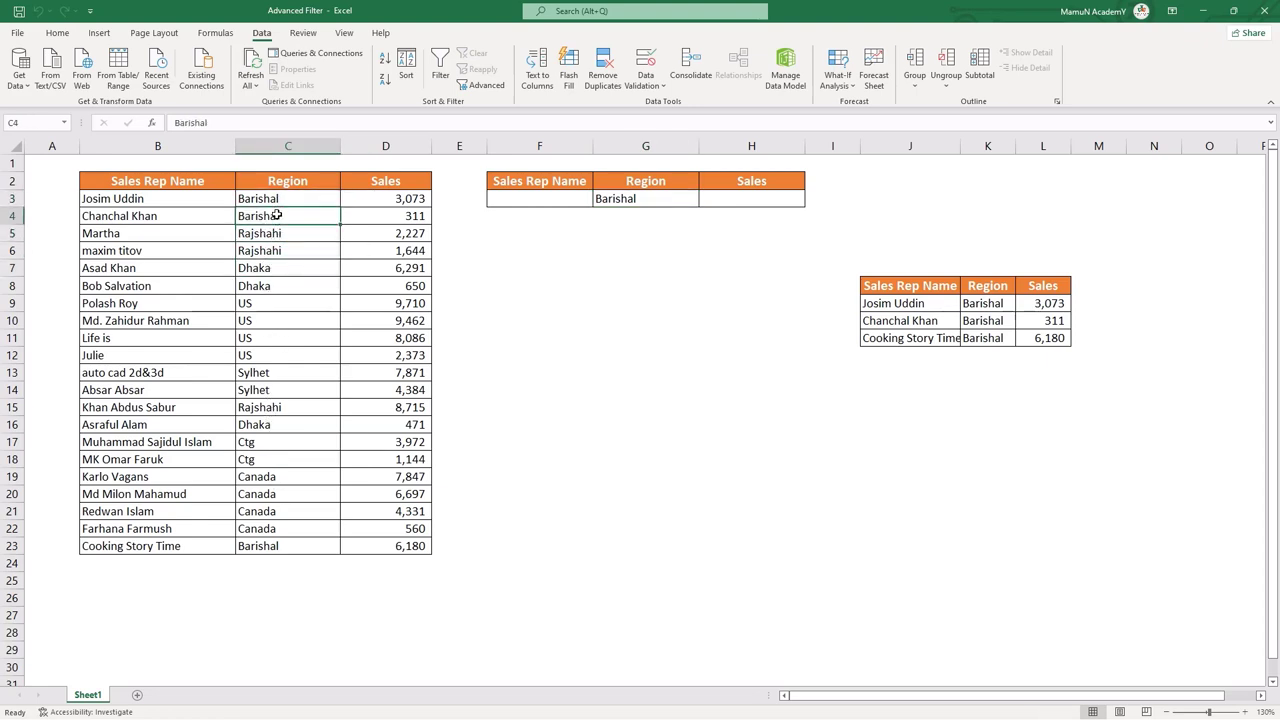
{"action": "left_click", "coordinate": [282, 182]}
{"action": "left_click", "coordinate": [384, 84]}
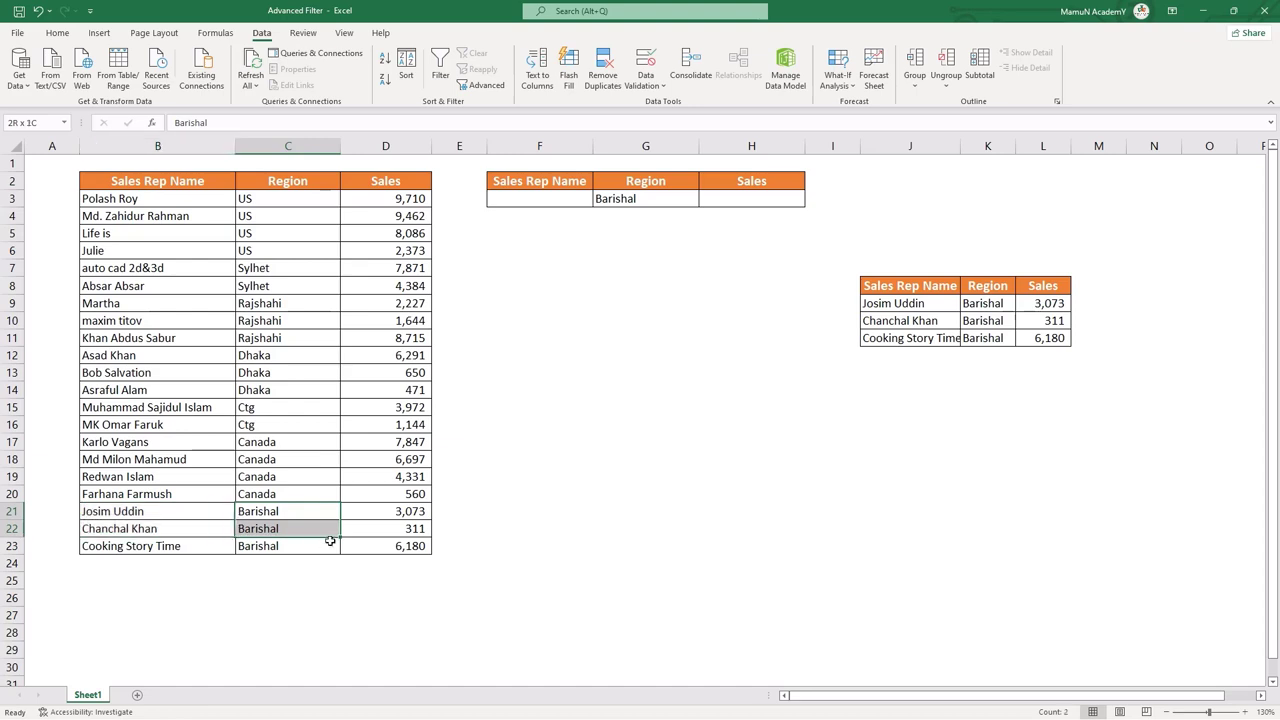
Select Barishal rows B21:D23, table B2:D23, criteria F2:H3 and results J8:L11 to compare
{"action": "left_click_drag", "start_coordinate": [277, 513], "coordinate": [400, 545]}
{"action": "left_click_drag", "start_coordinate": [270, 515], "coordinate": [420, 545]}
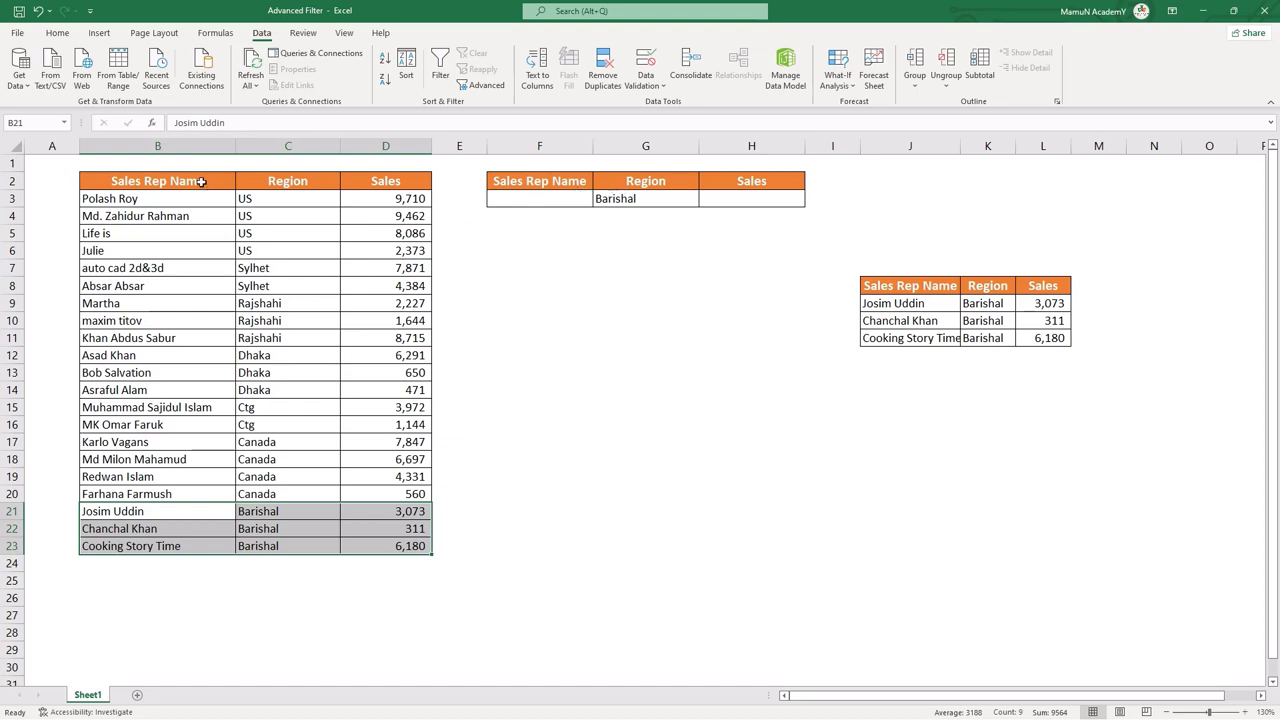
{"action": "left_click_drag", "start_coordinate": [201, 181], "coordinate": [405, 545]}
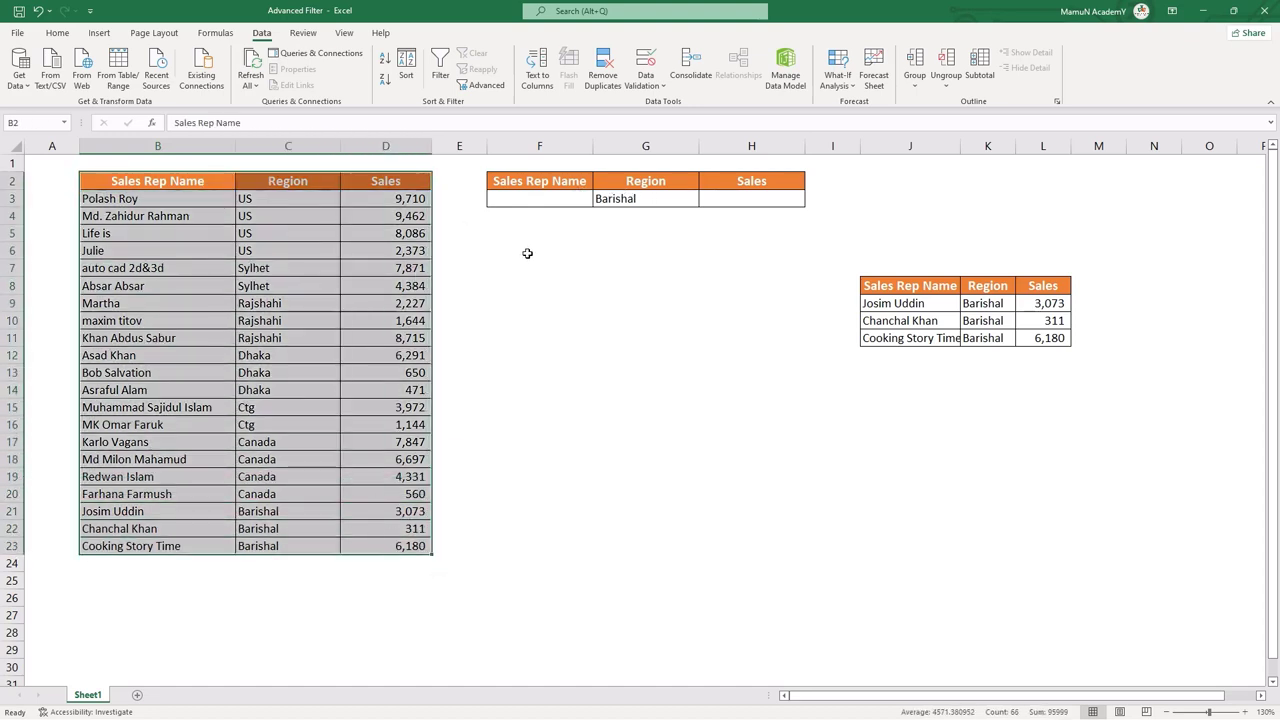
{"action": "left_click_drag", "start_coordinate": [540, 183], "coordinate": [741, 204]}
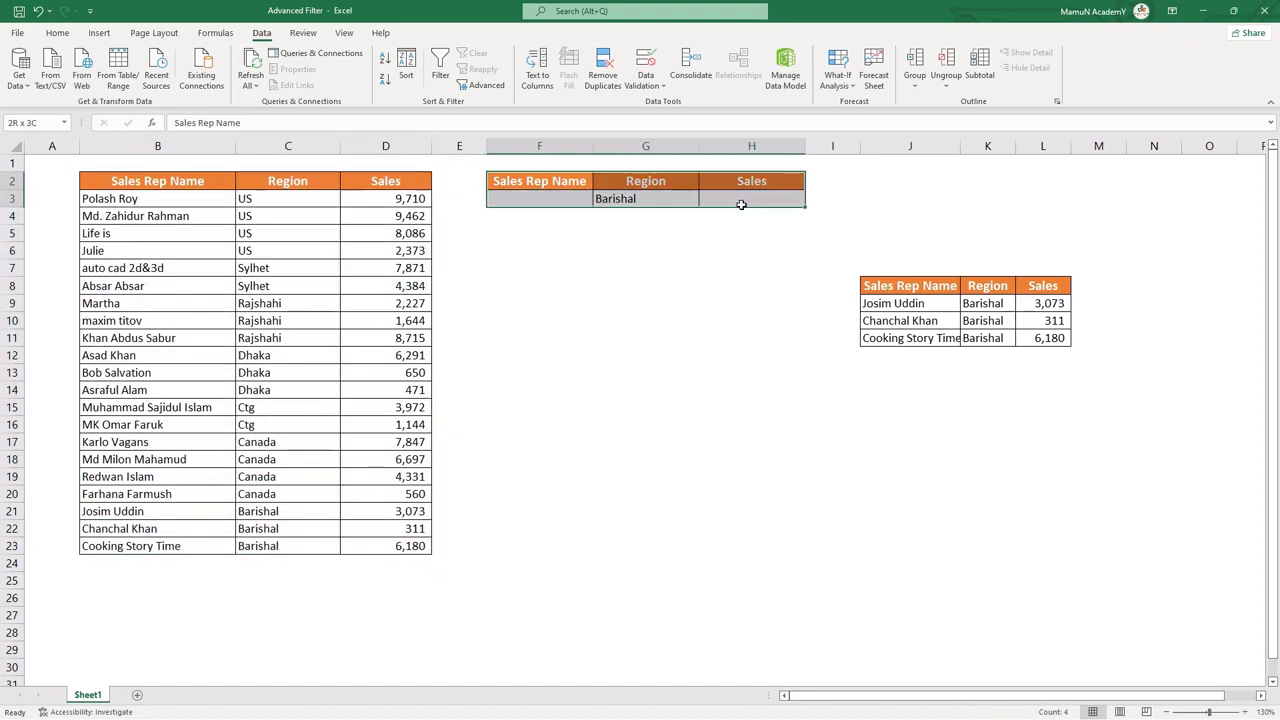
{"action": "left_click_drag", "start_coordinate": [905, 287], "coordinate": [1025, 340]}
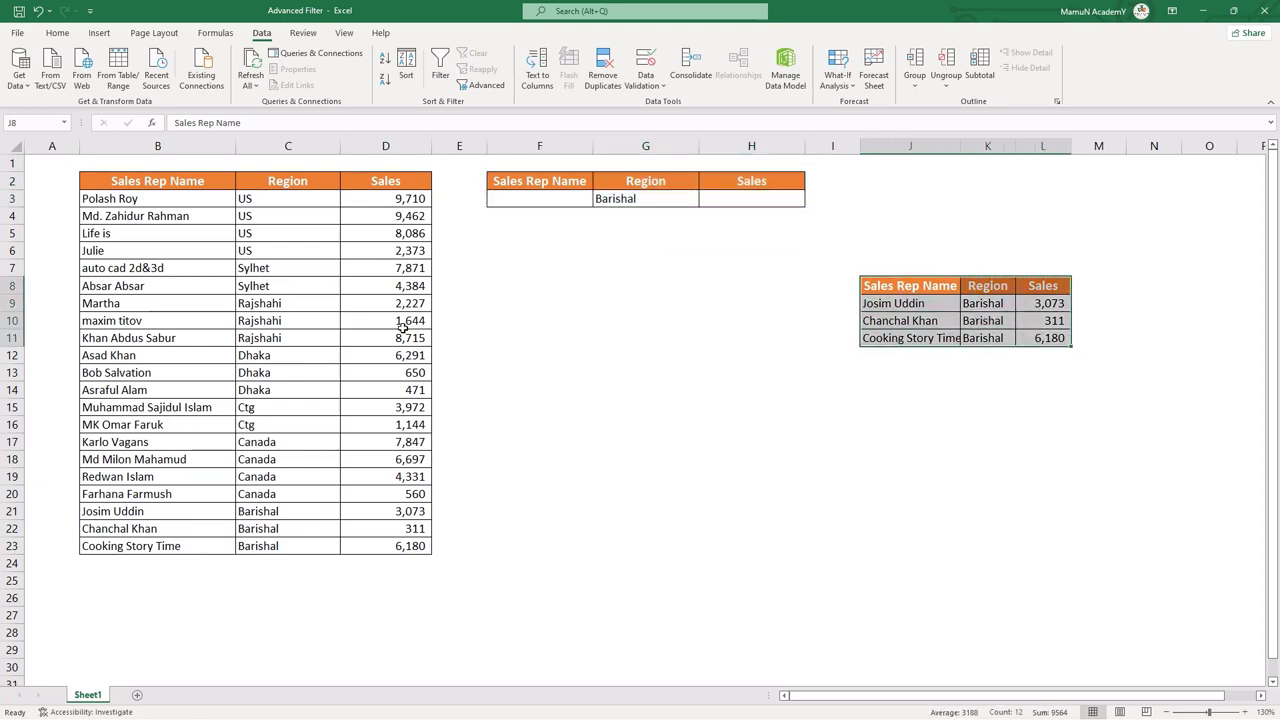
{"action": "left_click", "coordinate": [909, 378]}
{"action": "left_click", "coordinate": [368, 320]}
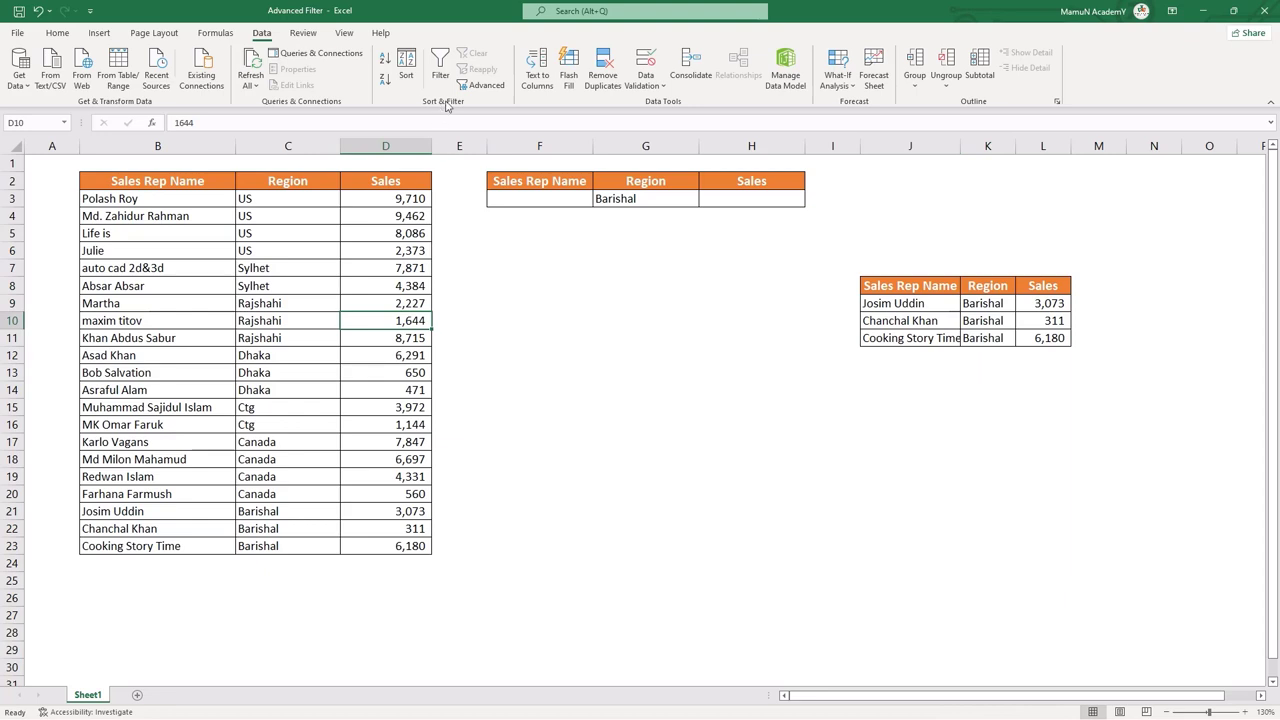
{"action": "left_click", "coordinate": [481, 84]}
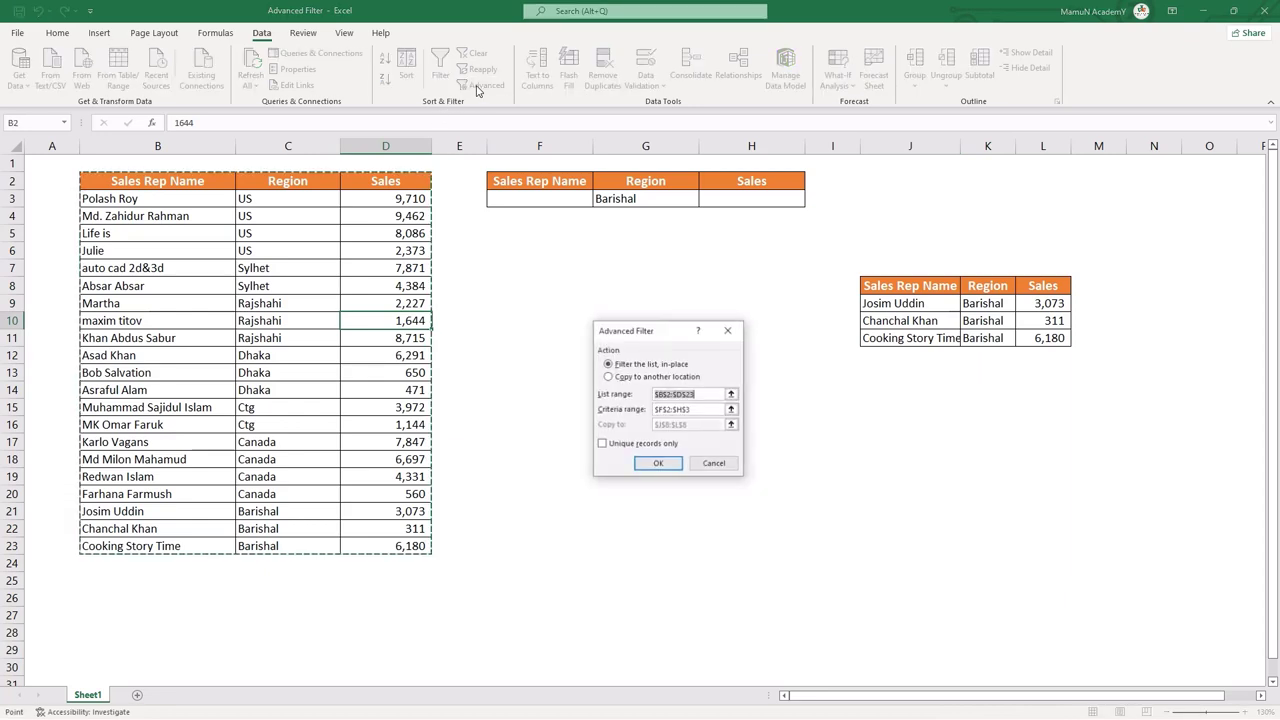
{"action": "left_click", "coordinate": [699, 396]}
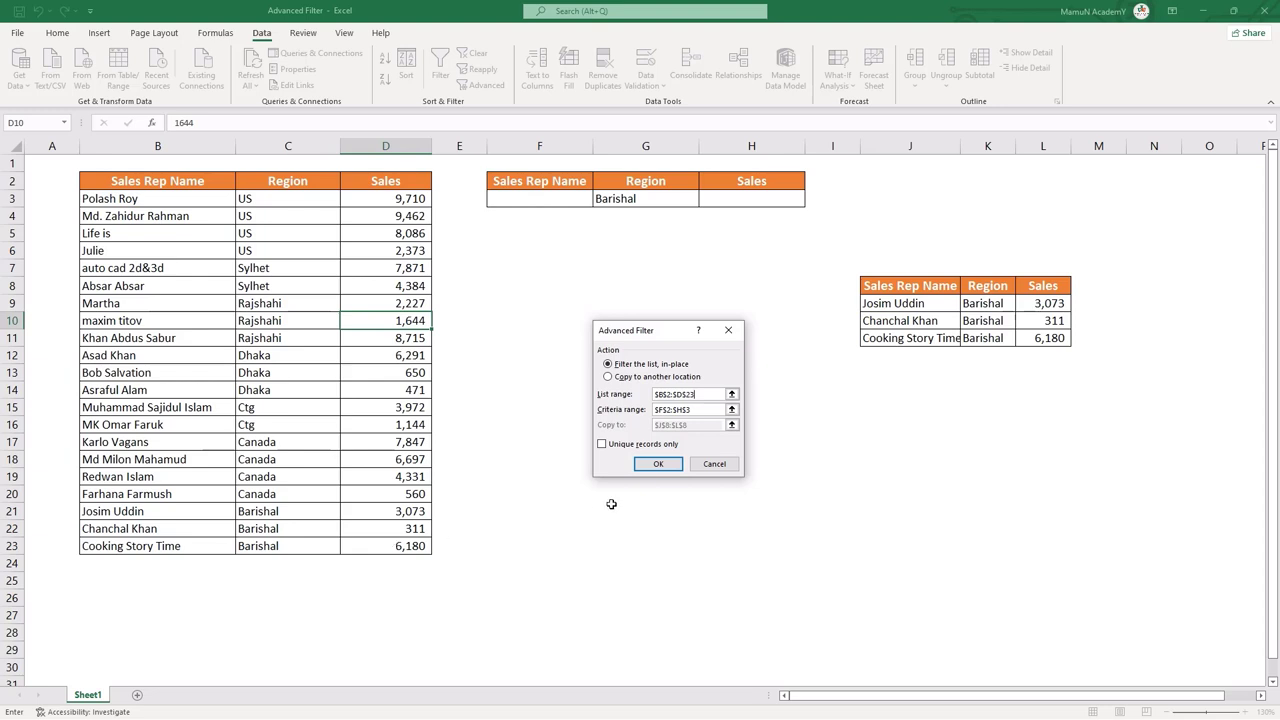
{"action": "left_click", "coordinate": [702, 410]}
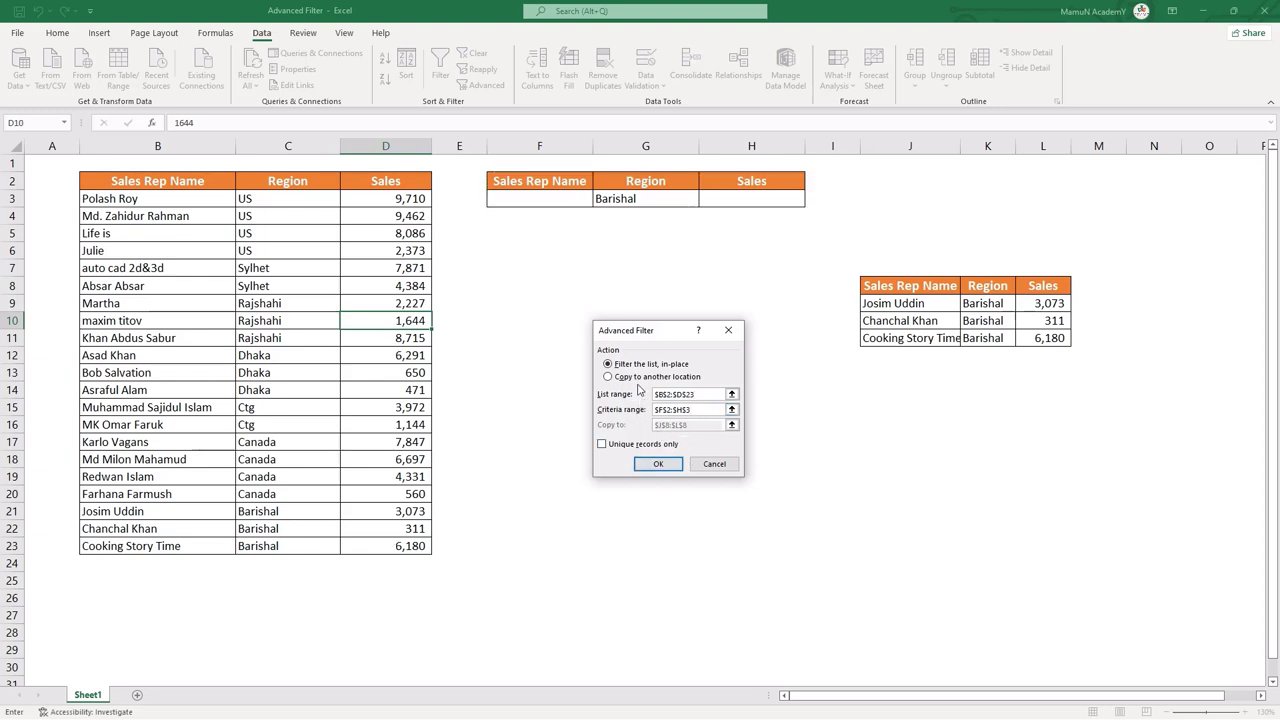
{"action": "left_click", "coordinate": [638, 378]}
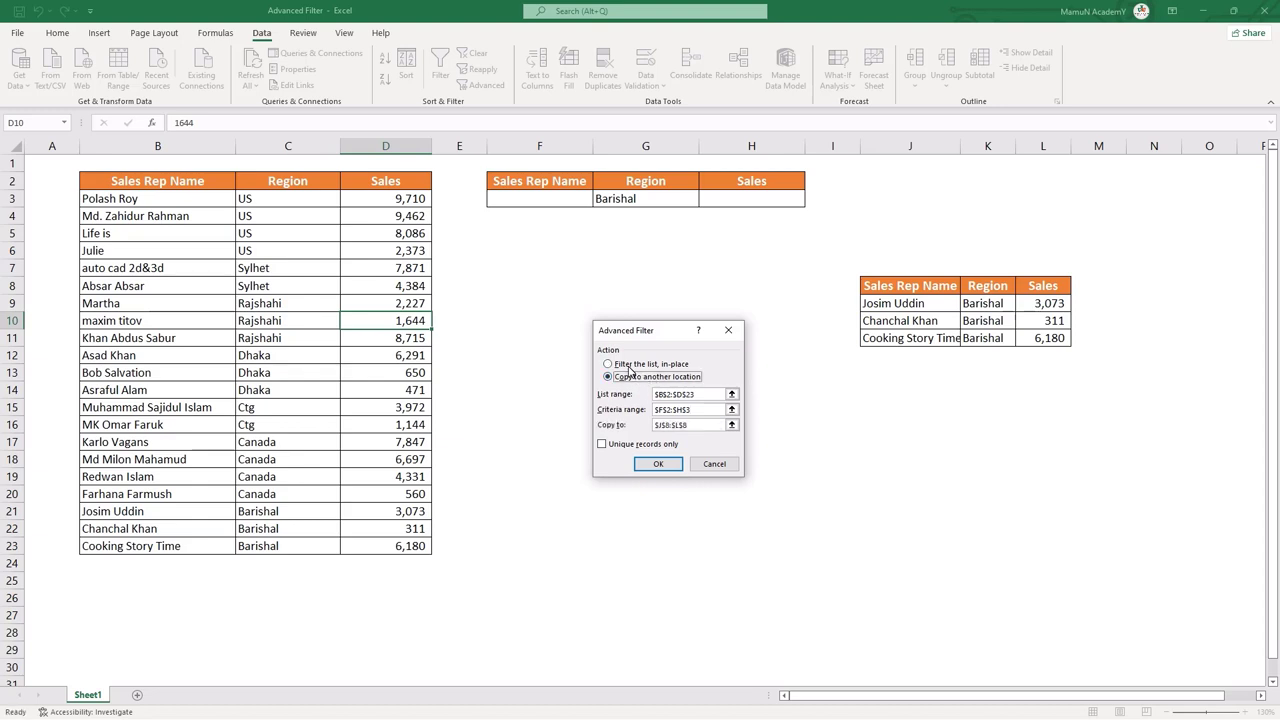
{"action": "left_click", "coordinate": [629, 365]}
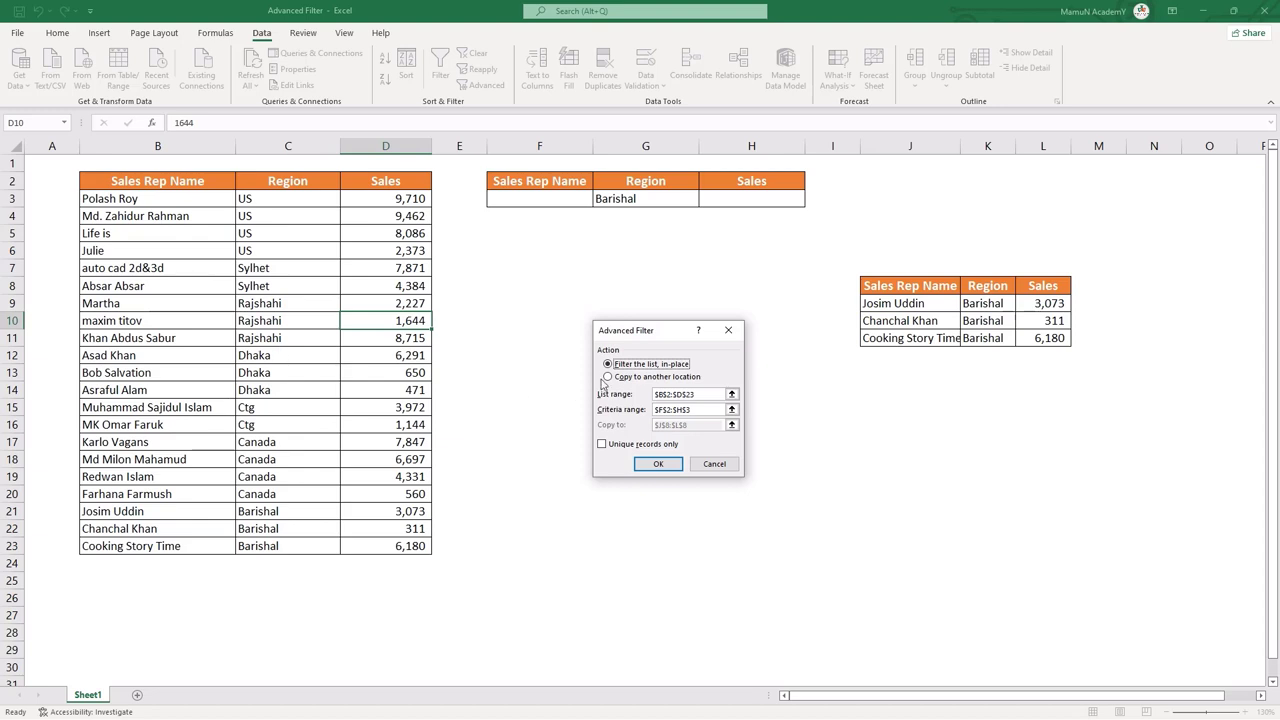
{"action": "left_click", "coordinate": [609, 377]}
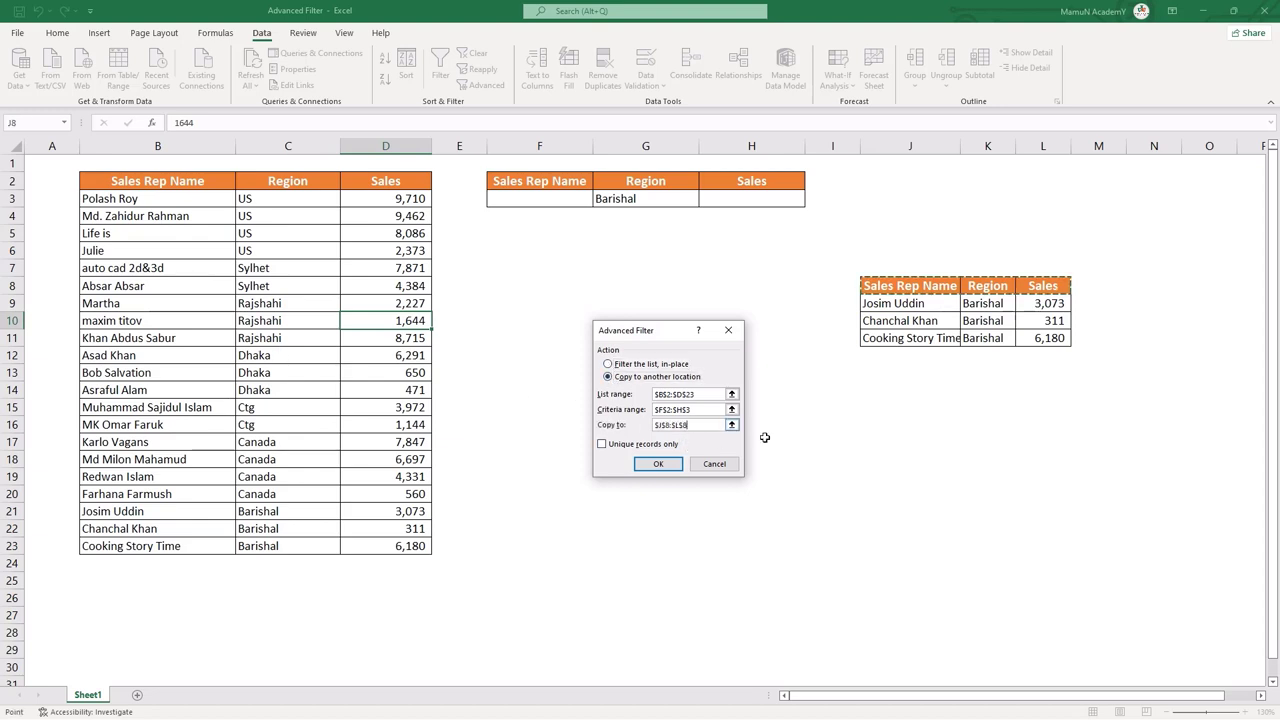
{"action": "left_click", "coordinate": [898, 395]}
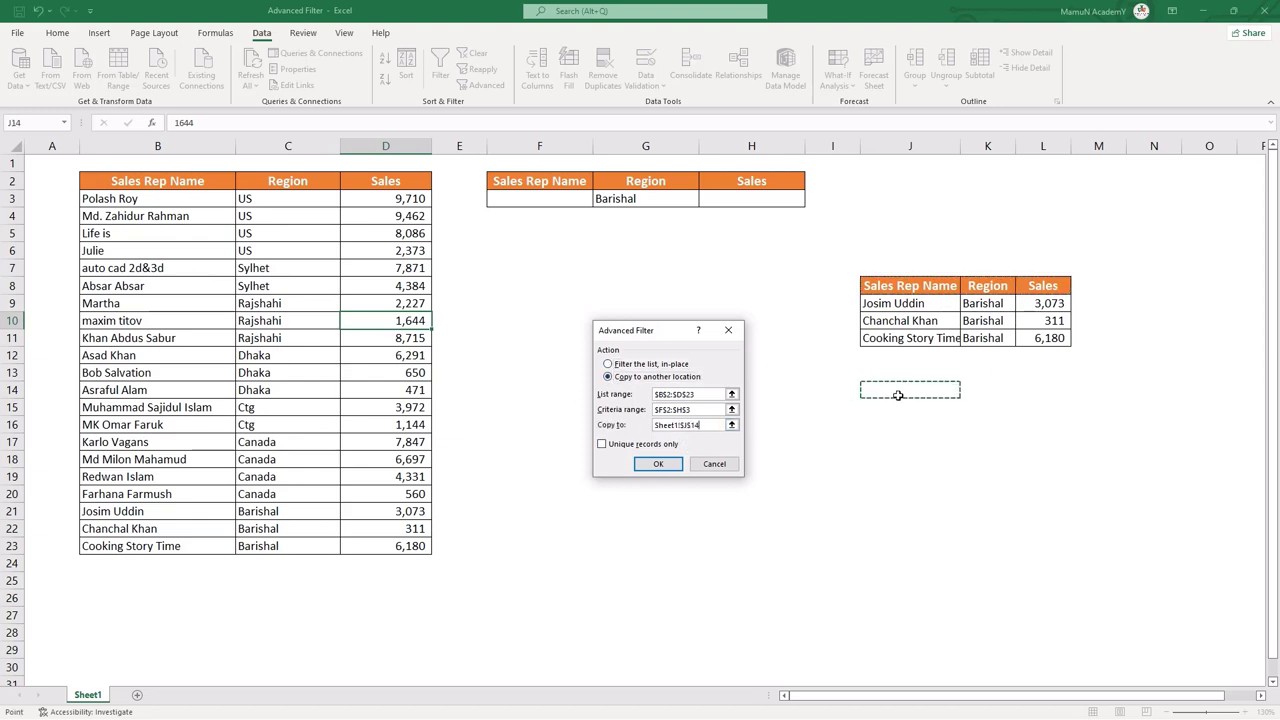
{"action": "left_click", "coordinate": [714, 465]}
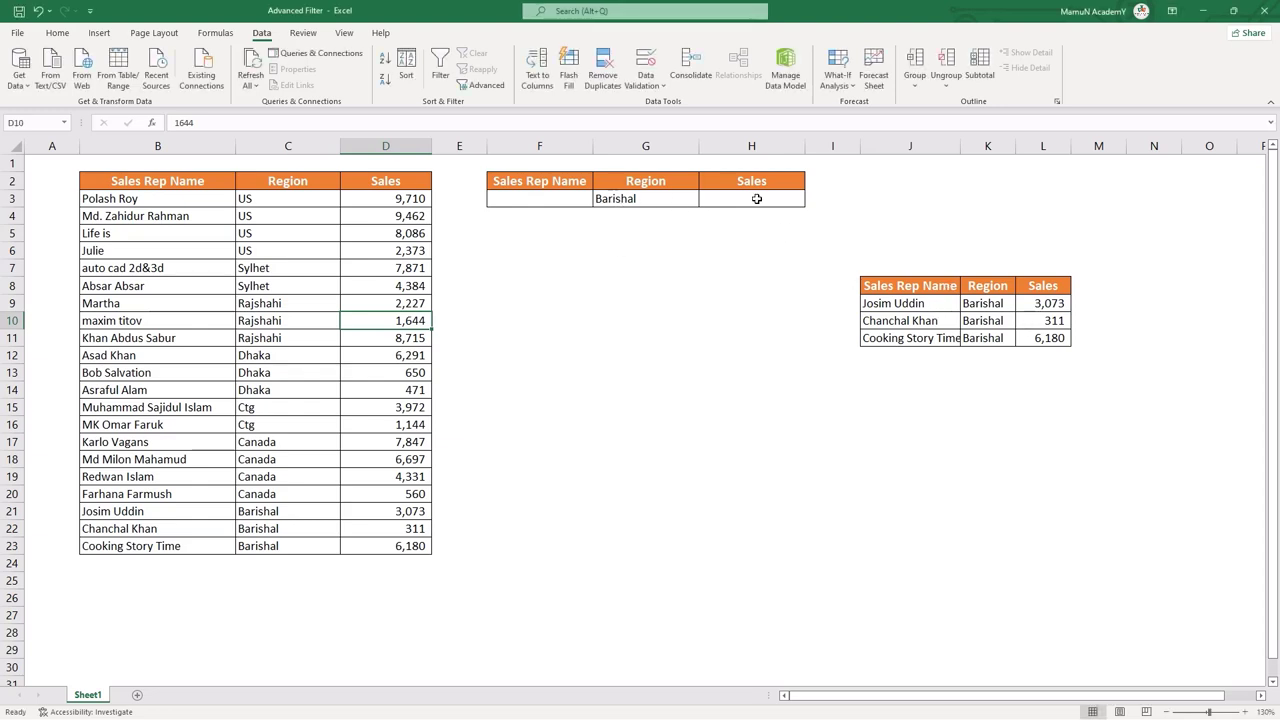
Add the Sales criterion >3500 in H3
{"action": "left_click", "coordinate": [757, 199]}
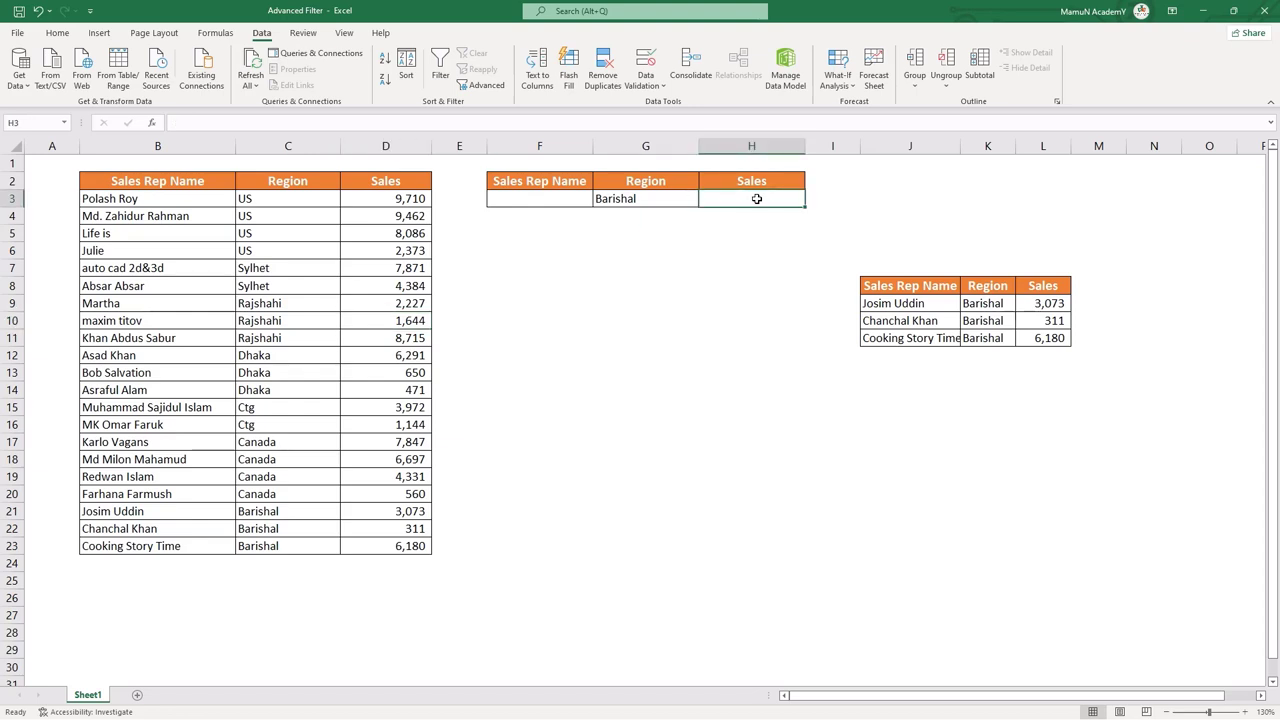
{"action": "type", "text": ">3500"}
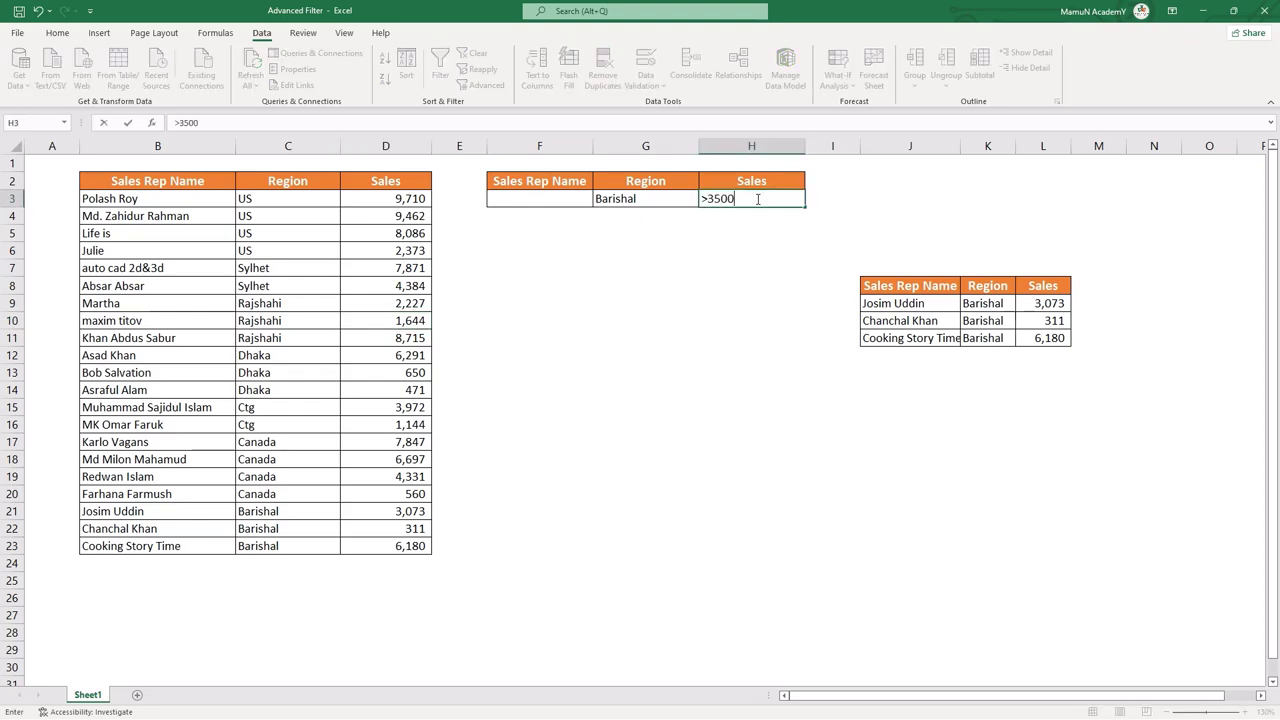
{"action": "key", "text": "Return"}
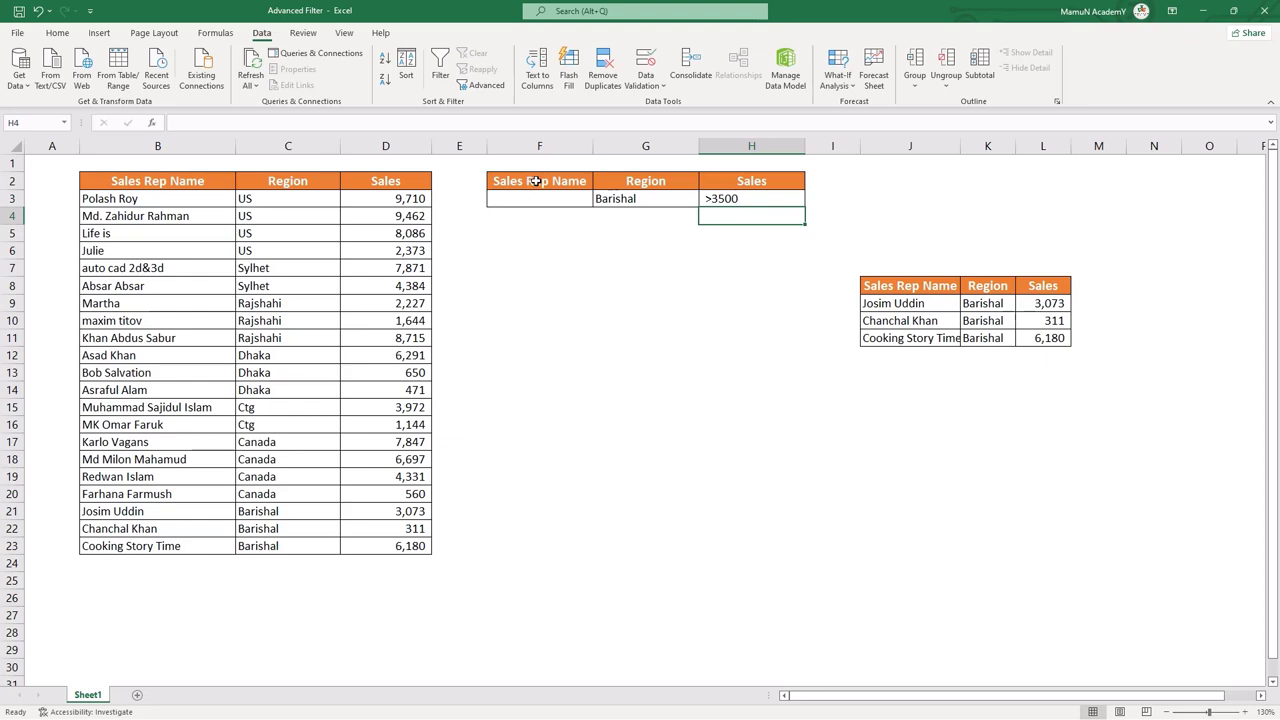
Advanced-filter the table with criteria F2:H3, copying the Barishal row above 3500 to J15
{"action": "left_click_drag", "start_coordinate": [536, 181], "coordinate": [750, 199]}
{"action": "left_click", "coordinate": [910, 325]}
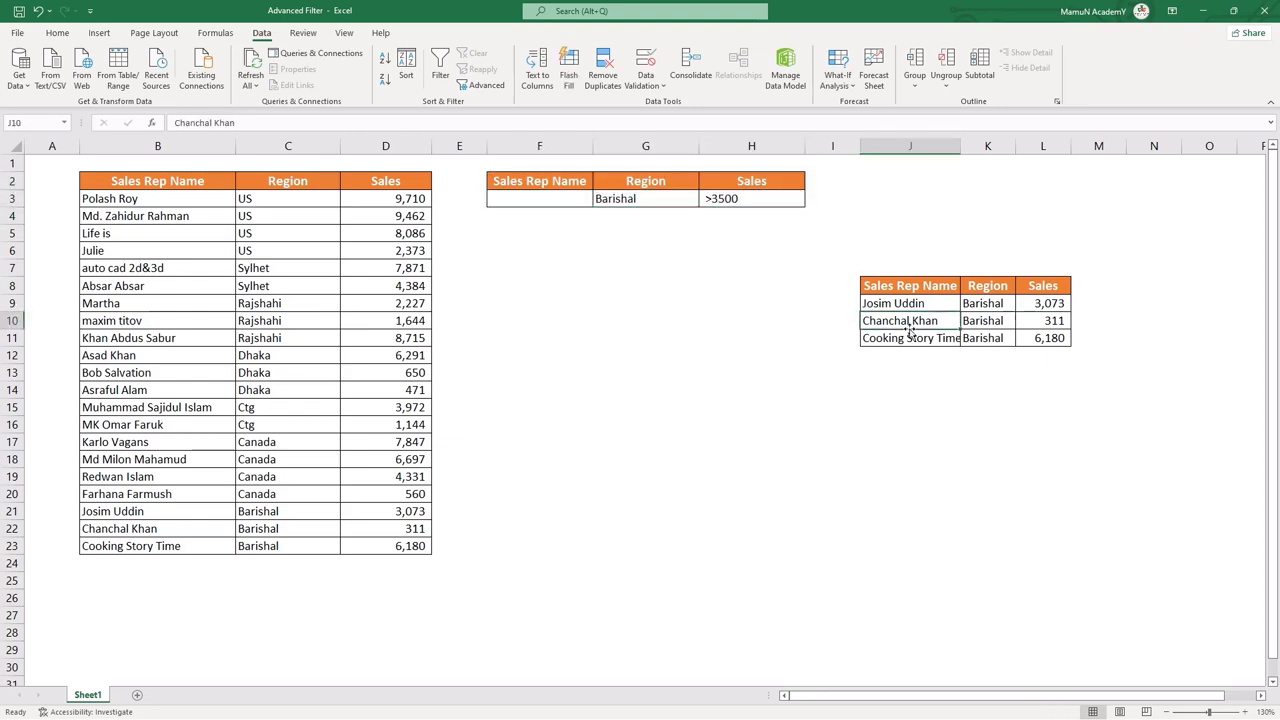
{"action": "left_click", "coordinate": [300, 305]}
{"action": "left_click", "coordinate": [486, 84]}
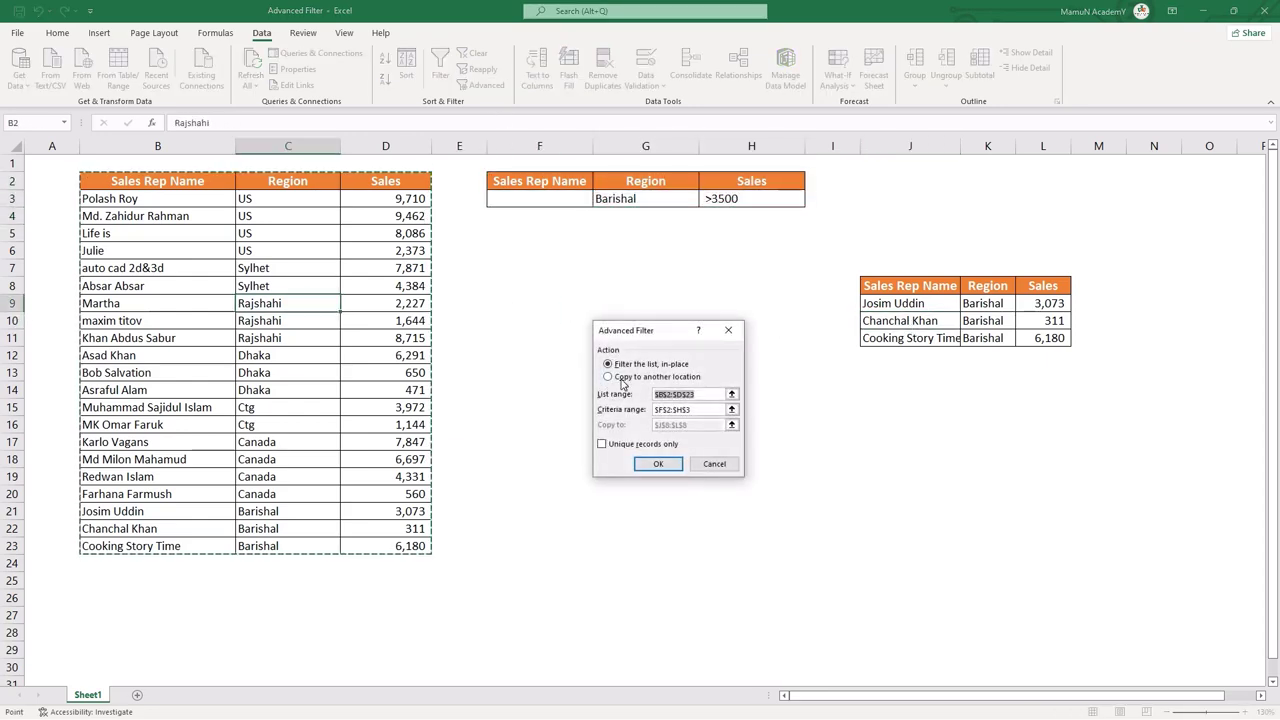
{"action": "left_click", "coordinate": [610, 377]}
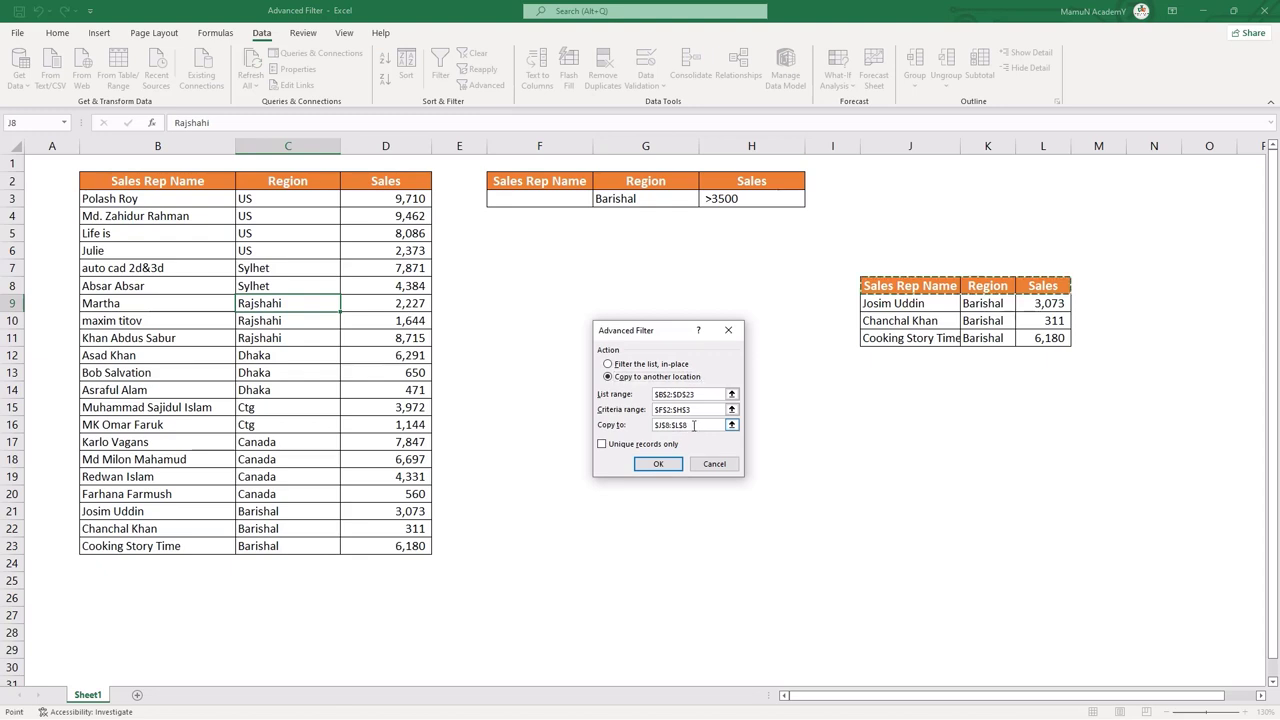
{"action": "left_click", "coordinate": [895, 407]}
{"action": "left_click", "coordinate": [710, 410]}
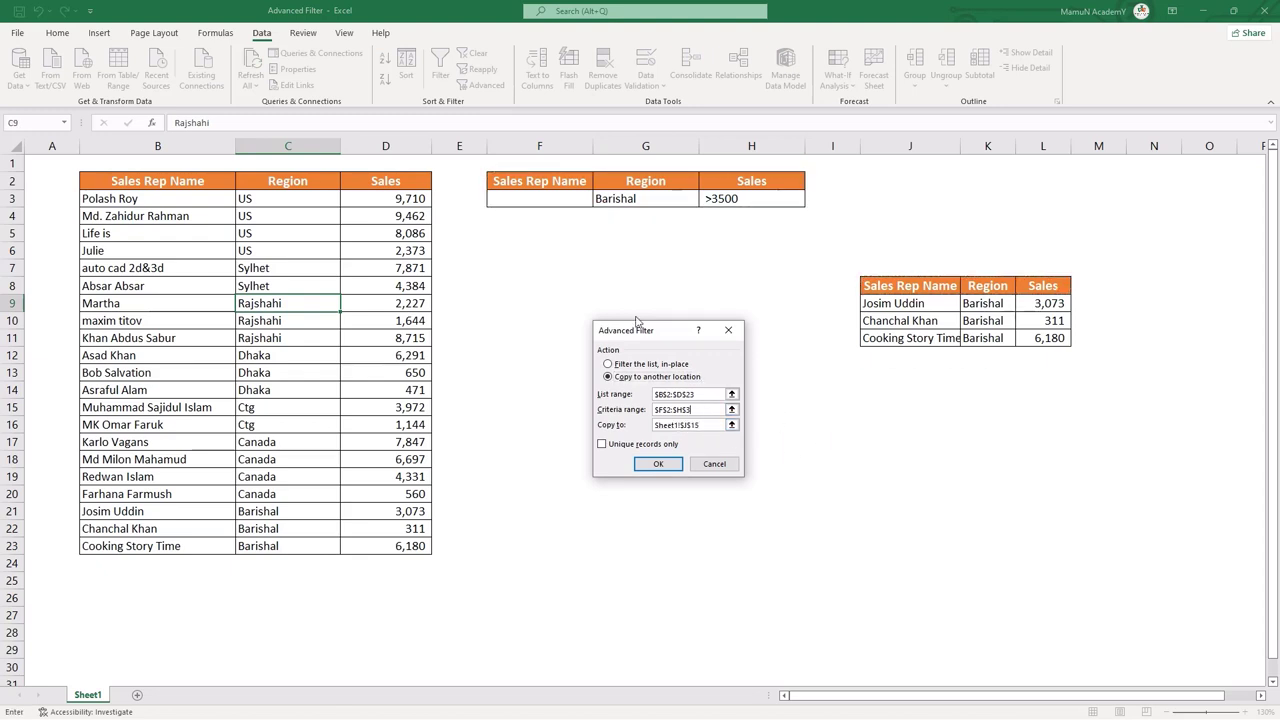
{"action": "left_click_drag", "start_coordinate": [557, 183], "coordinate": [790, 200]}
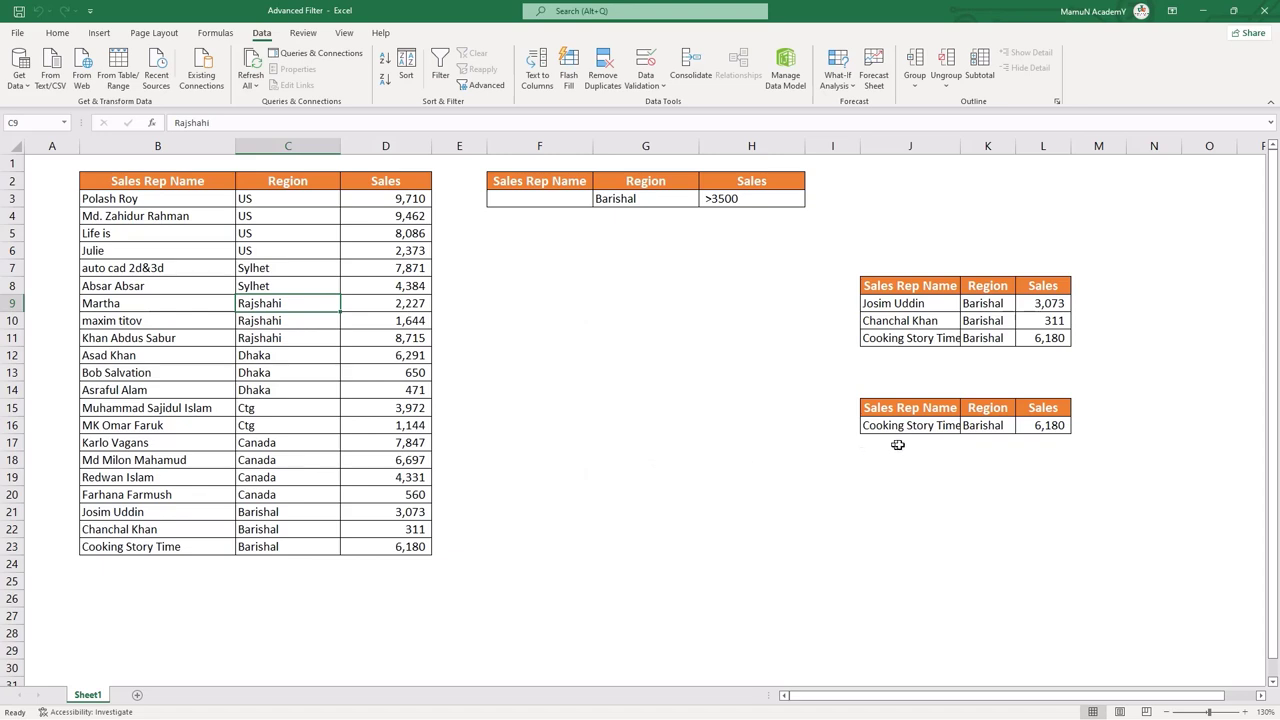
{"action": "left_click", "coordinate": [1047, 339]}
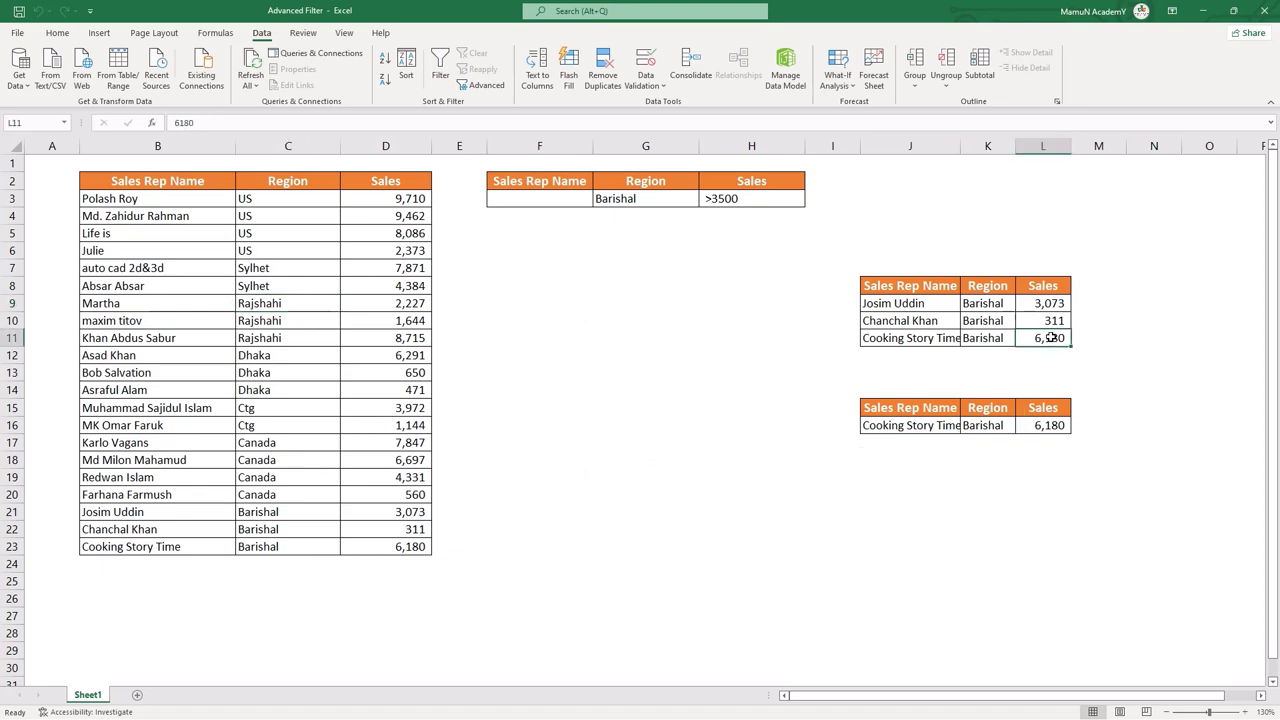
Review the second results table, then clear the Barishal Region criterion in G3
{"action": "left_click", "coordinate": [902, 432]}
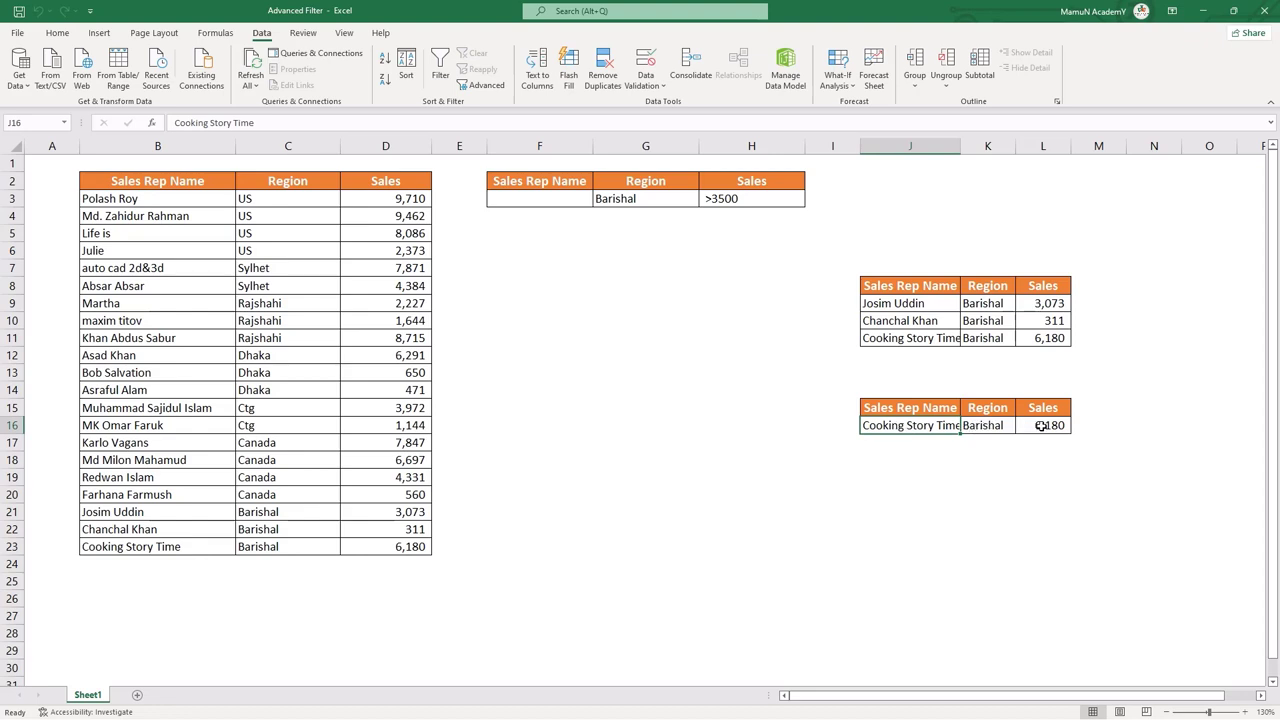
{"action": "left_click", "coordinate": [1041, 426]}
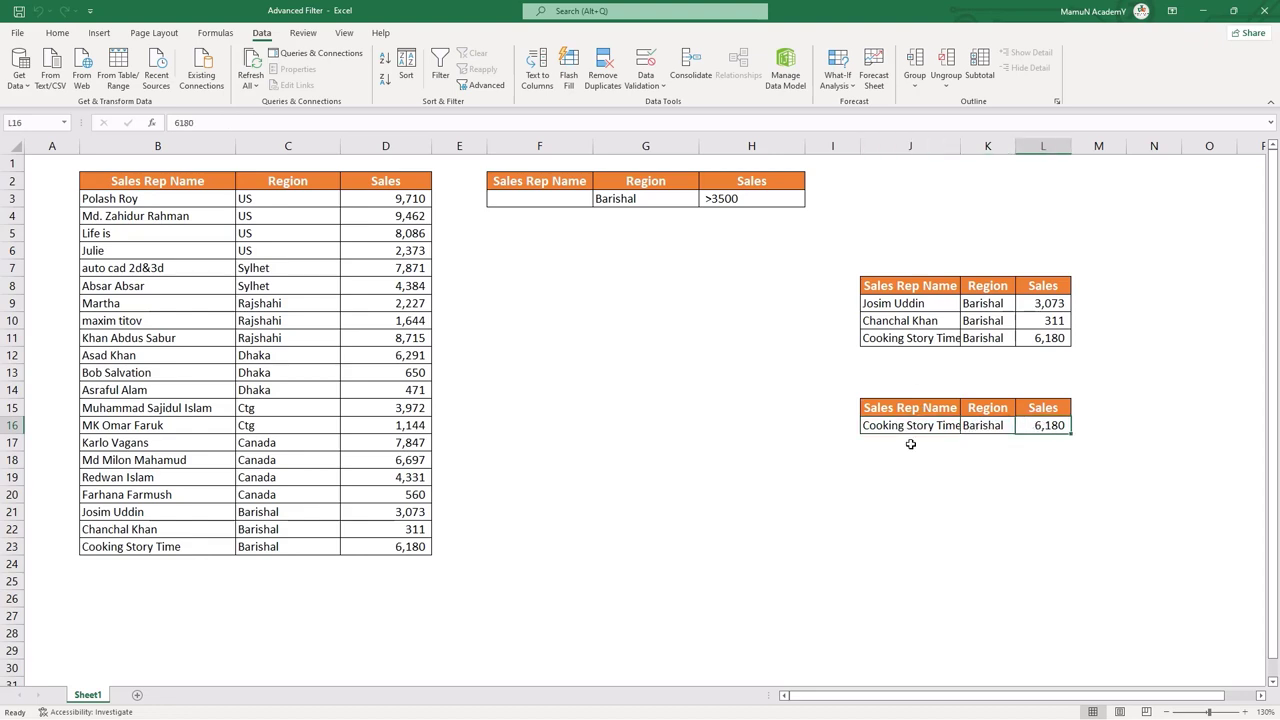
{"action": "left_click", "coordinate": [630, 200]}
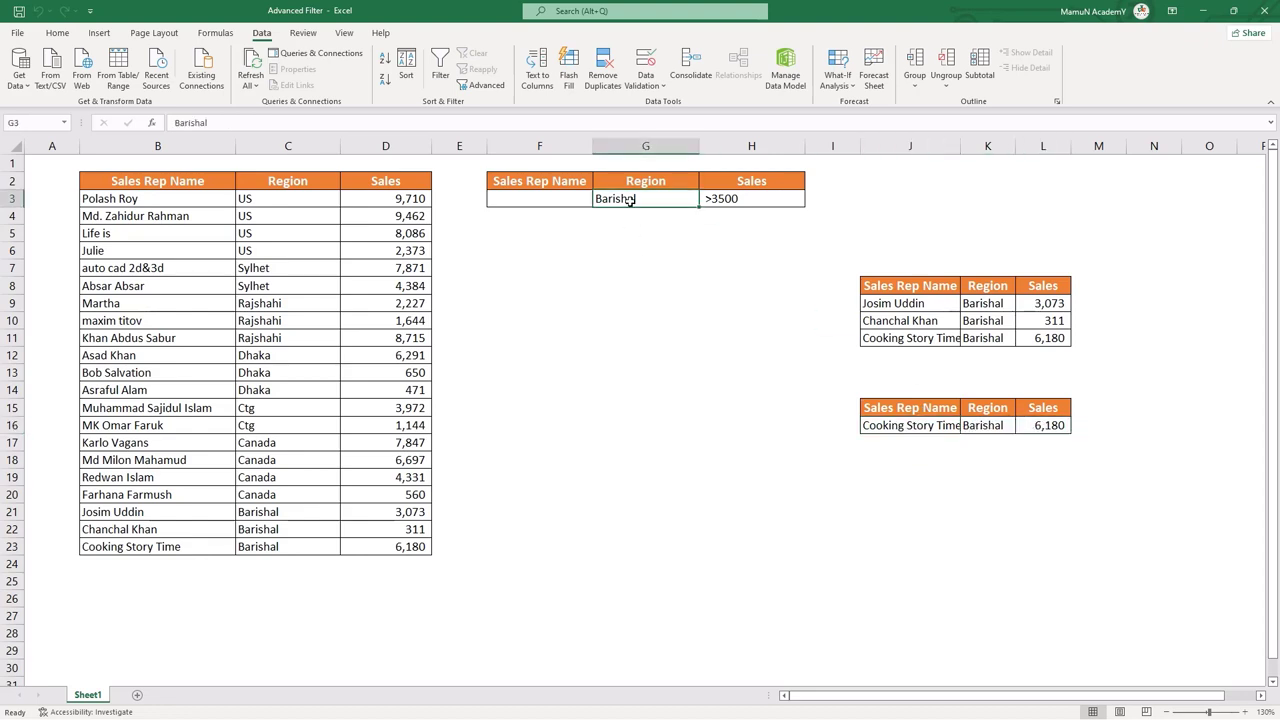
{"action": "key", "text": "Delete"}
Copy Canada from the table into G3 and start Advanced Filter on the sales table
{"action": "left_click", "coordinate": [280, 447]}
{"action": "key", "text": "ctrl+c"}
{"action": "left_click", "coordinate": [637, 200]}
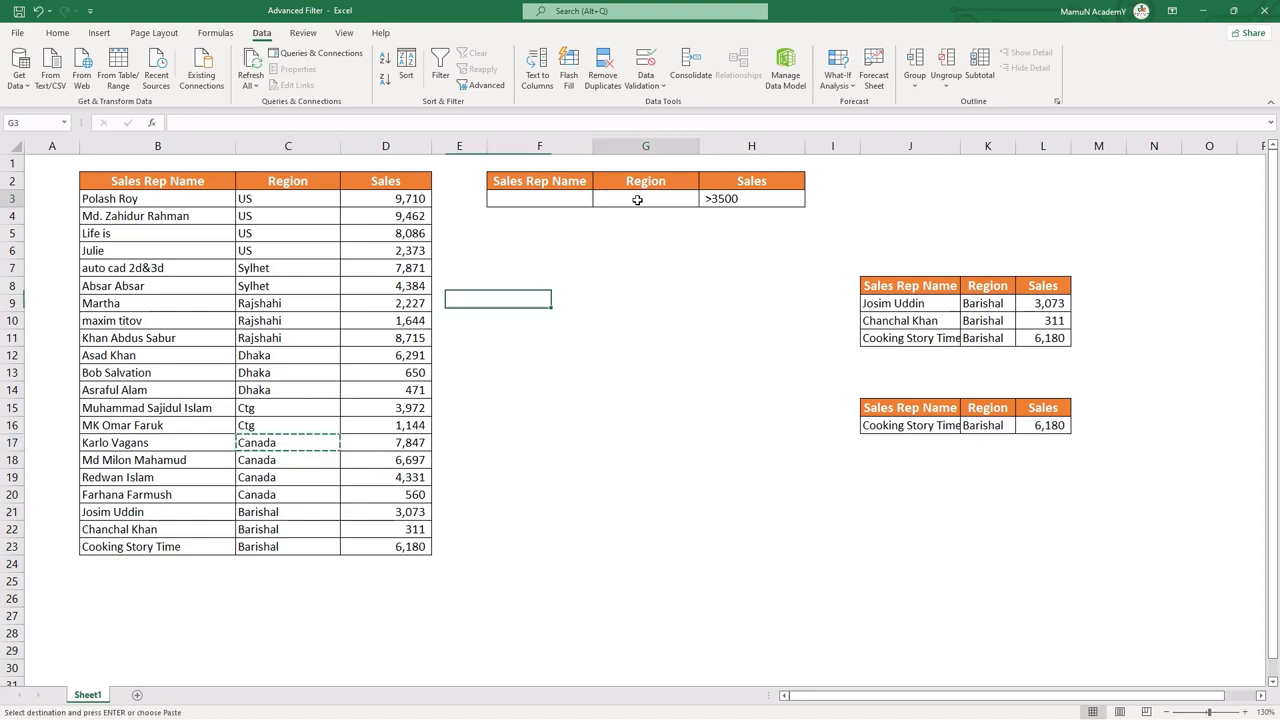
{"action": "key", "text": "ctrl+v"}
{"action": "left_click", "coordinate": [378, 320]}
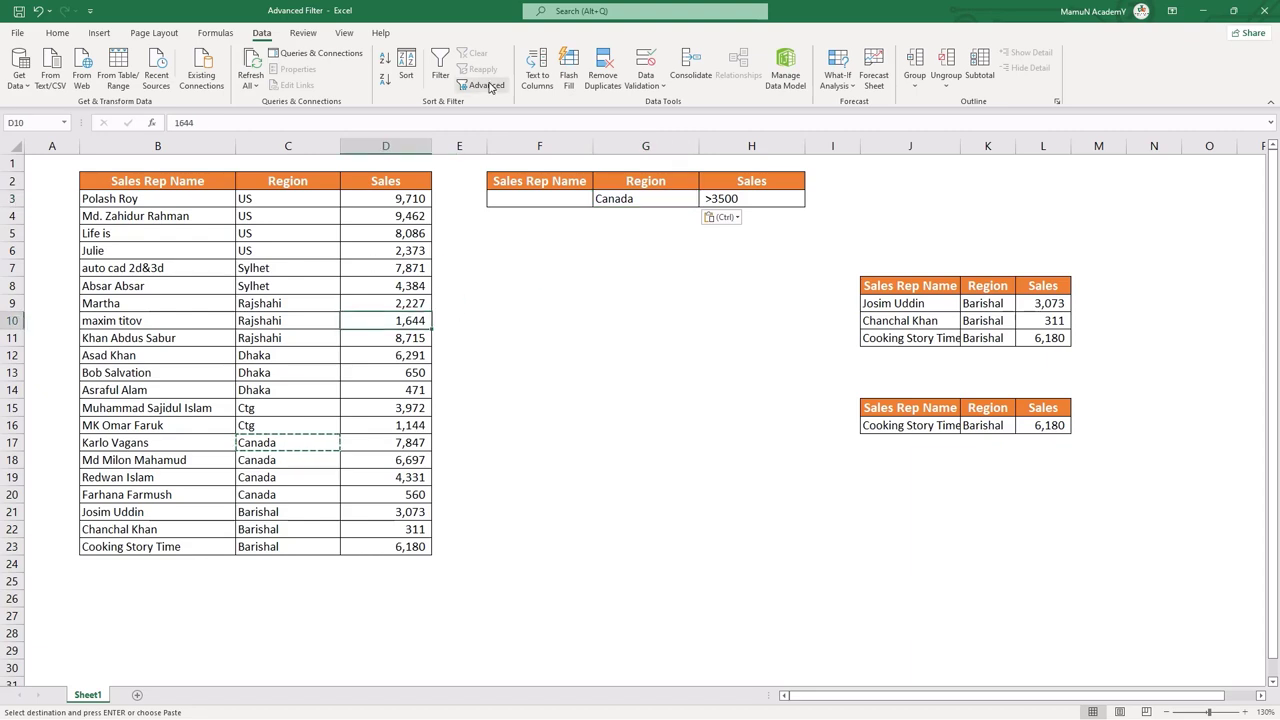
{"action": "left_click", "coordinate": [480, 84]}
Copy the Canada rows above 3500 (7,847, 6,697, 4,331) to J18, correcting the invalid destination
{"action": "left_click", "coordinate": [640, 377]}
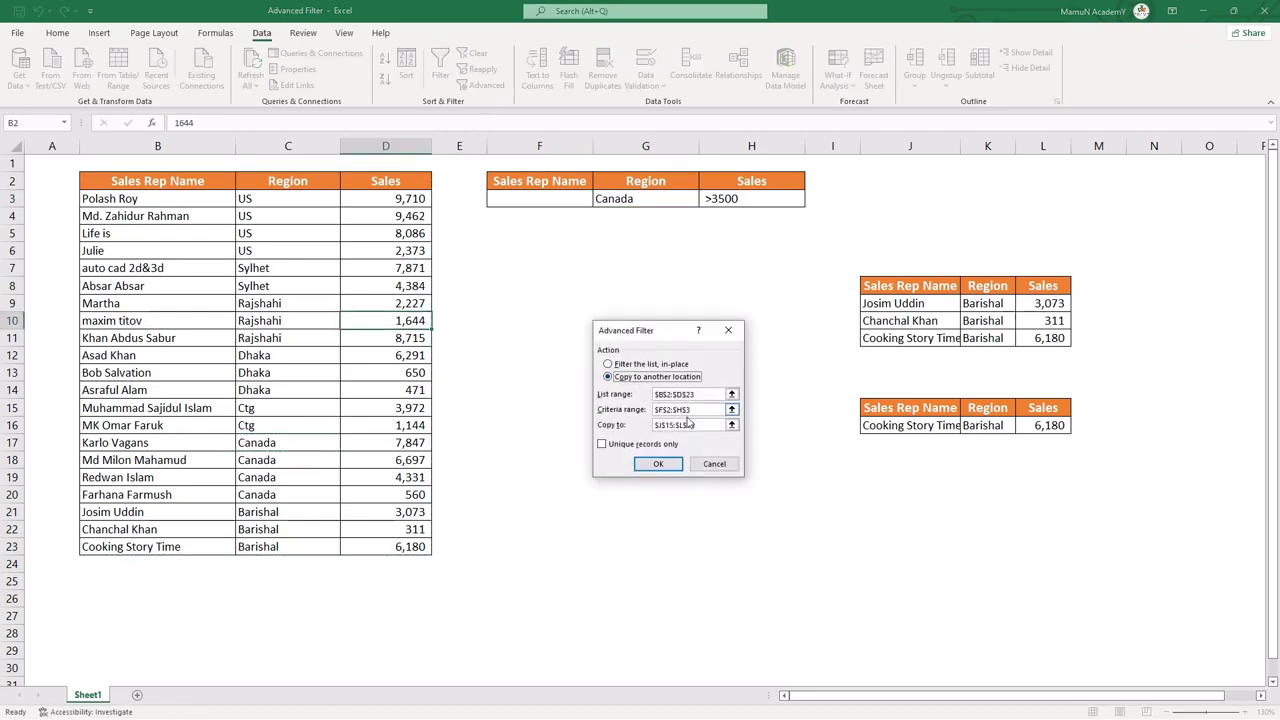
{"action": "left_click", "coordinate": [701, 409]}
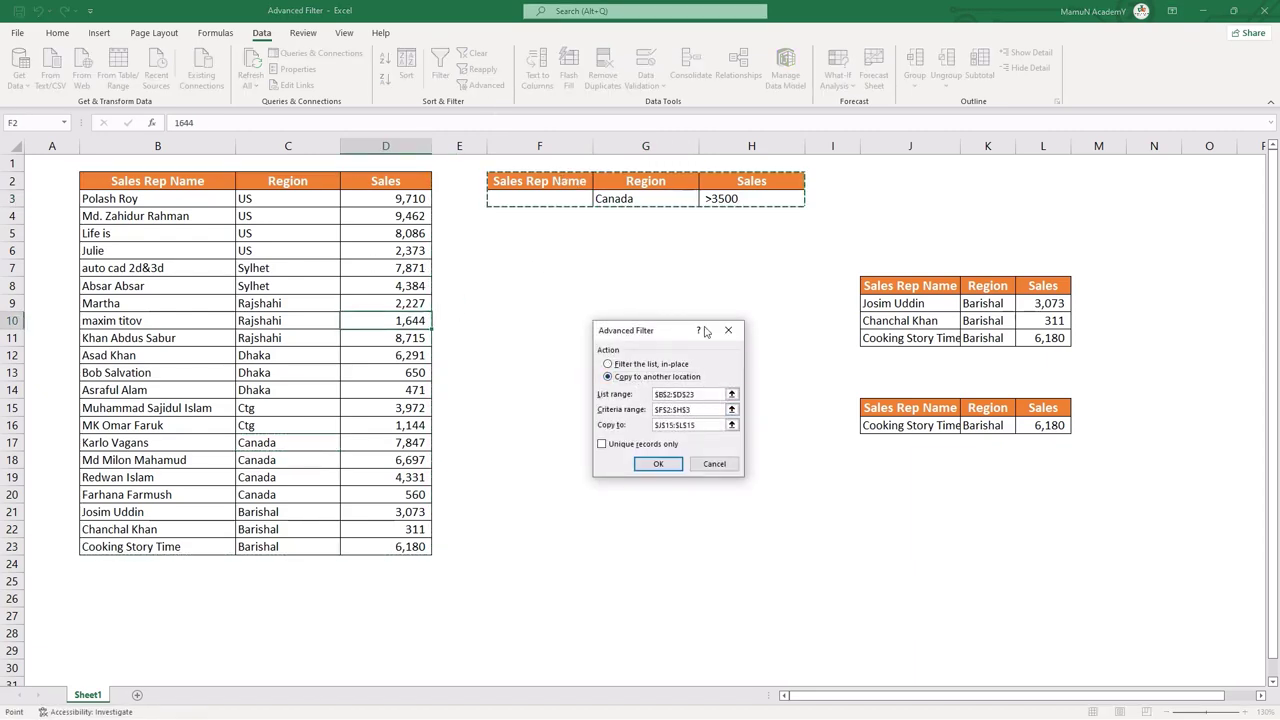
{"action": "left_click", "coordinate": [718, 425]}
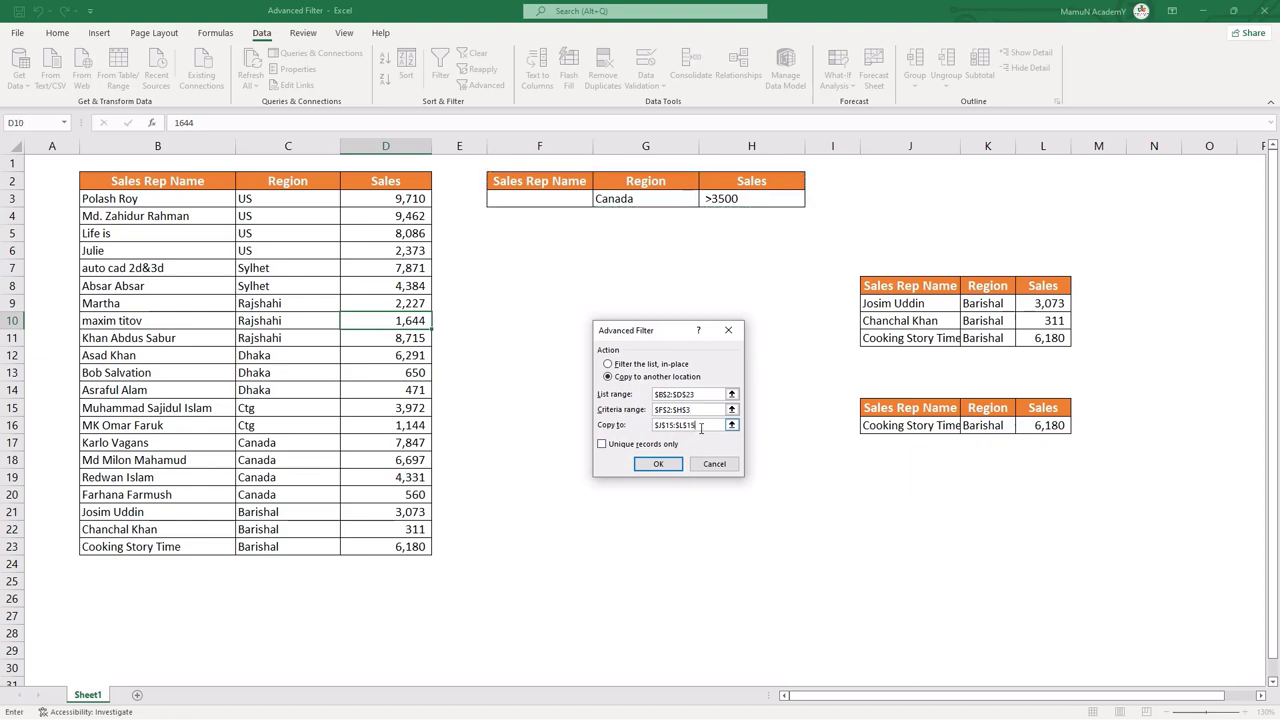
{"action": "left_click", "coordinate": [894, 475]}
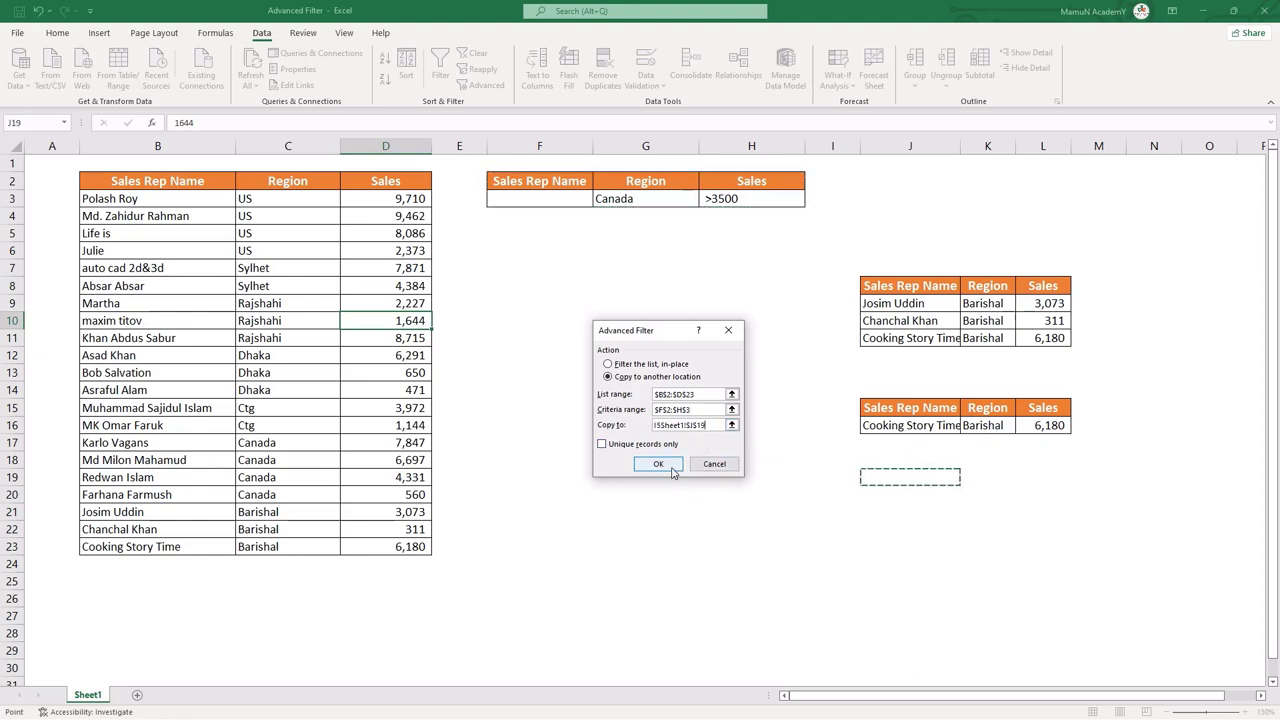
{"action": "left_click", "coordinate": [659, 465]}
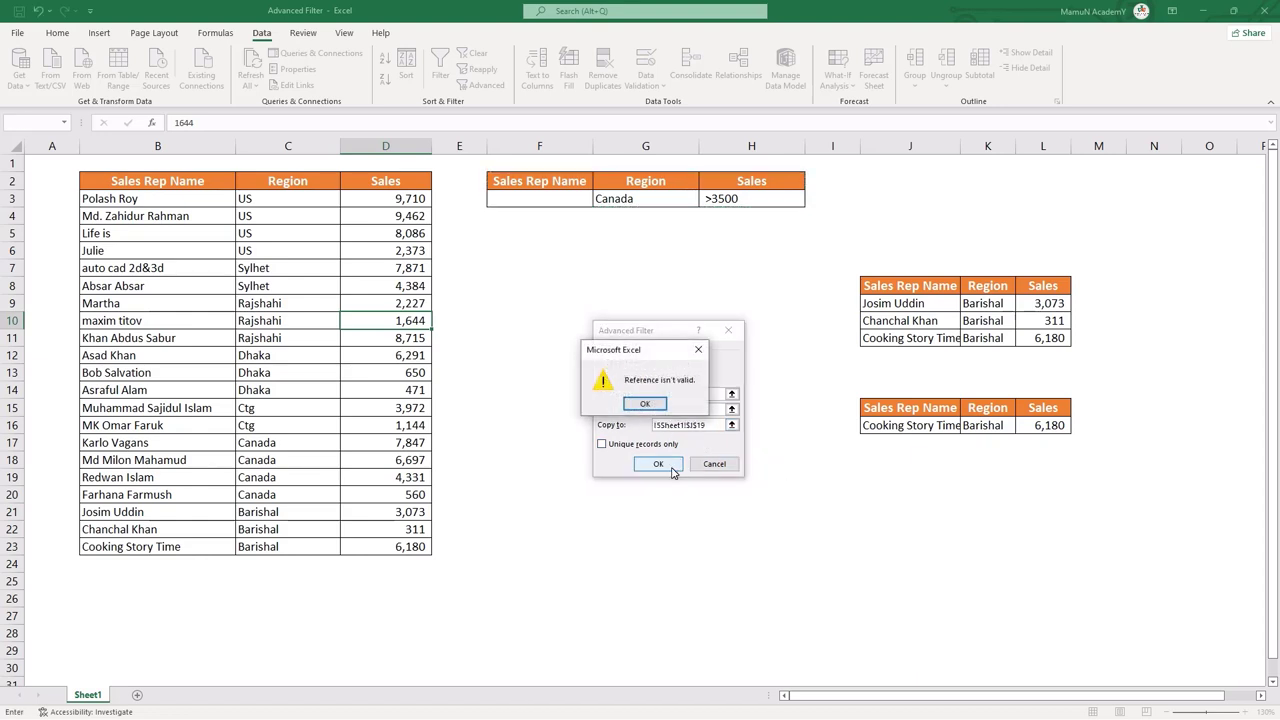
{"action": "left_click", "coordinate": [647, 403]}
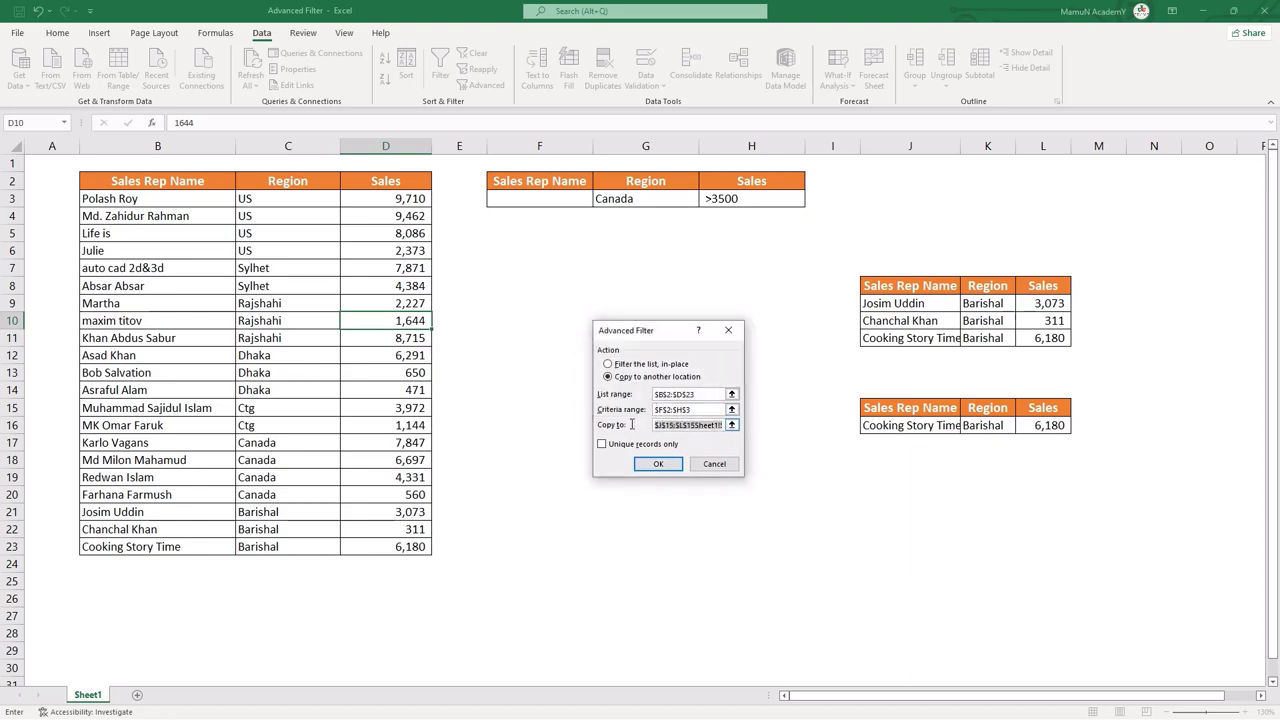
{"action": "key", "text": "BackSpace"}
{"action": "left_click", "coordinate": [899, 466]}
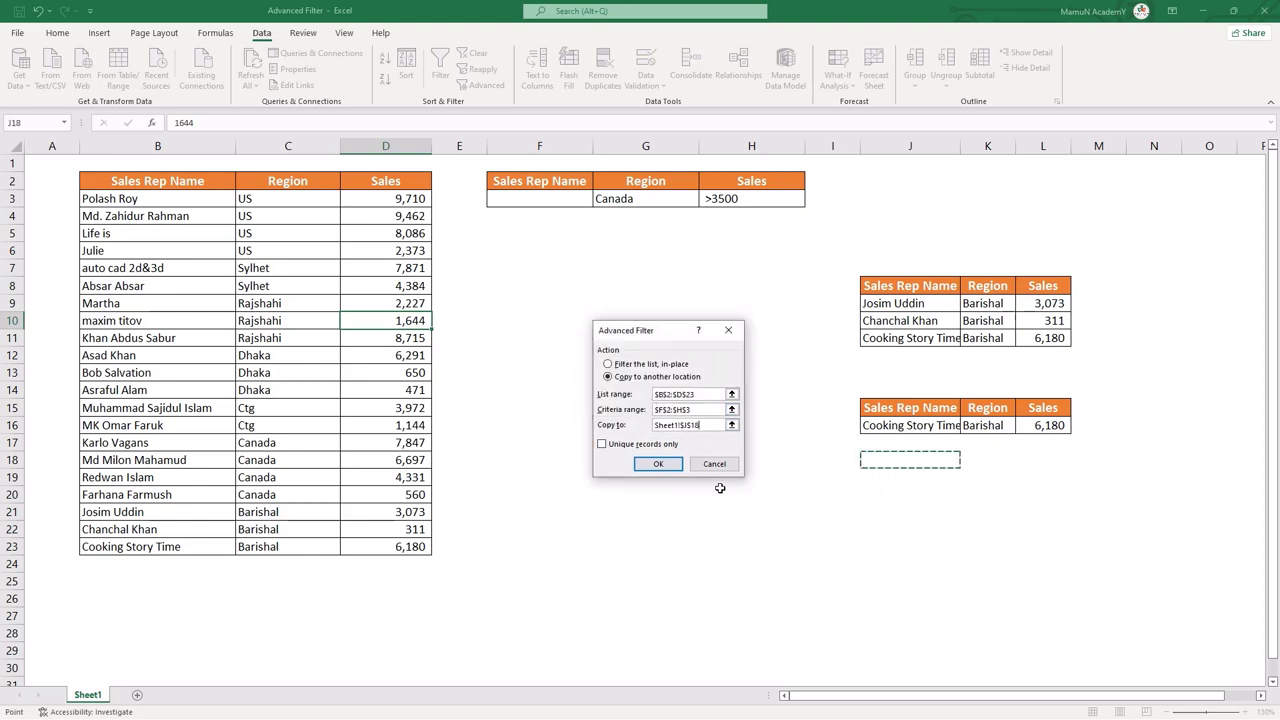
{"action": "left_click", "coordinate": [658, 464]}
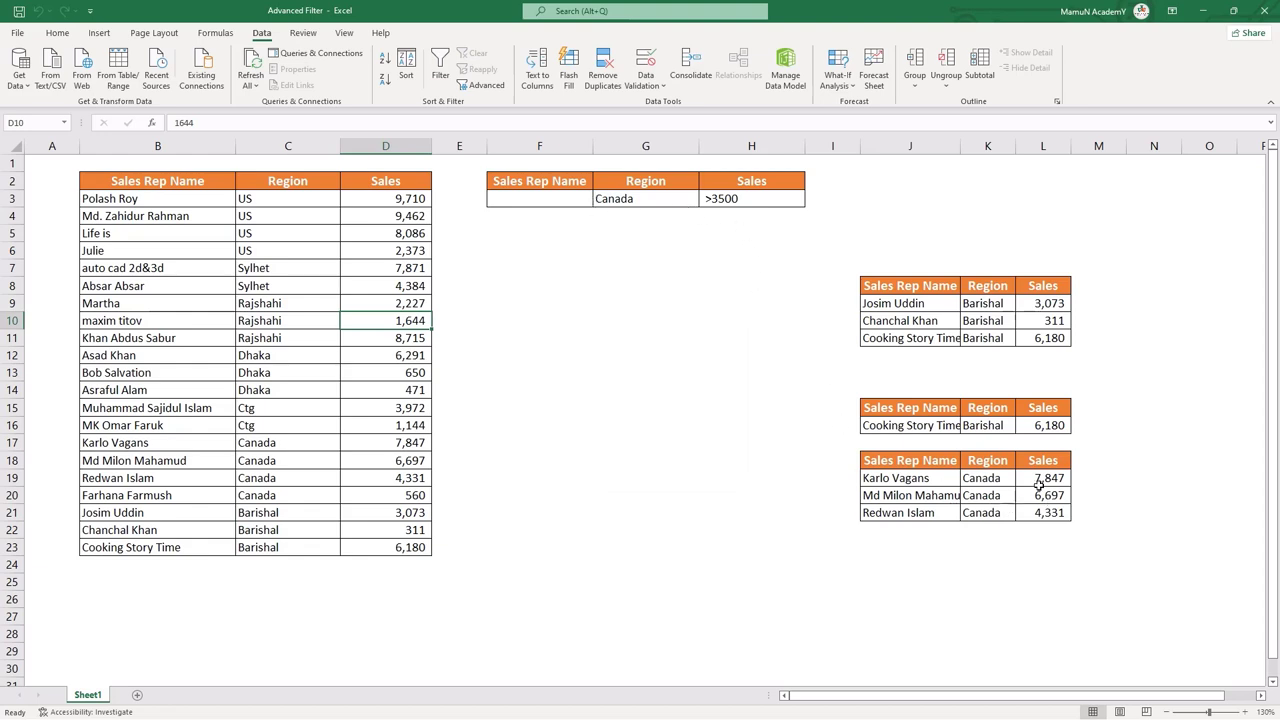
{"action": "left_click_drag", "start_coordinate": [1045, 478], "coordinate": [1045, 512]}
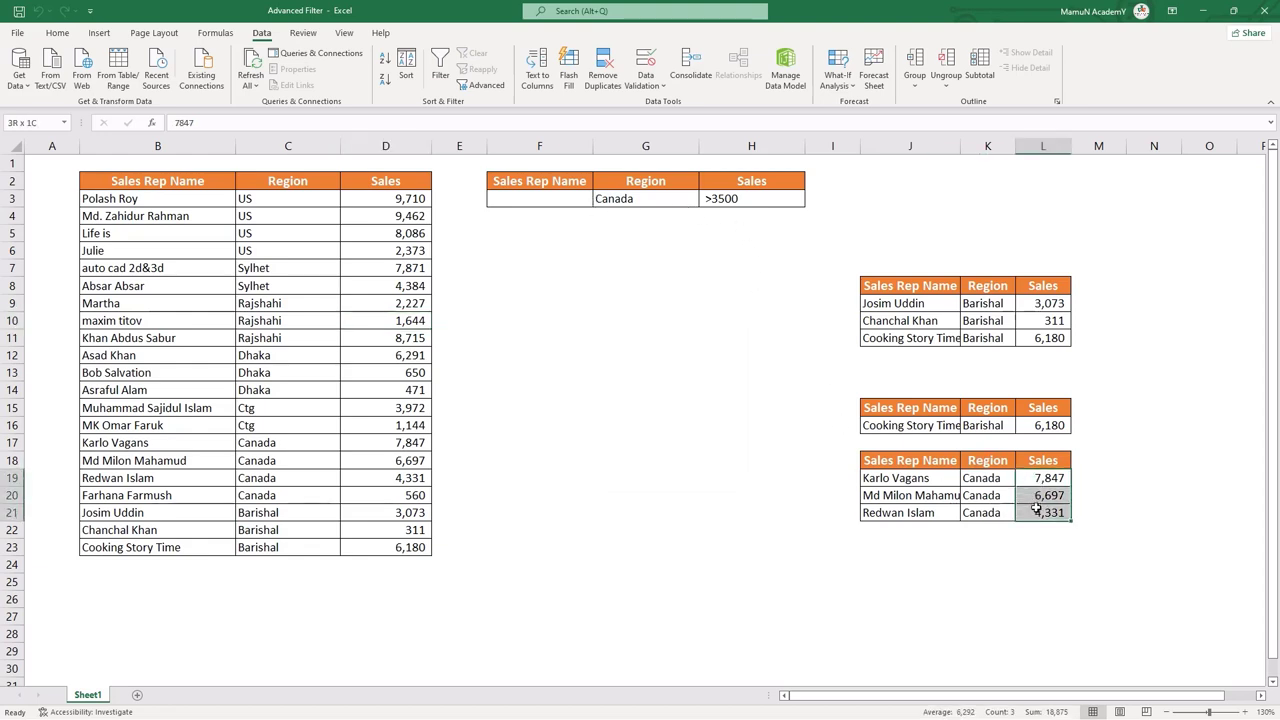
{"action": "left_click", "coordinate": [743, 198]}
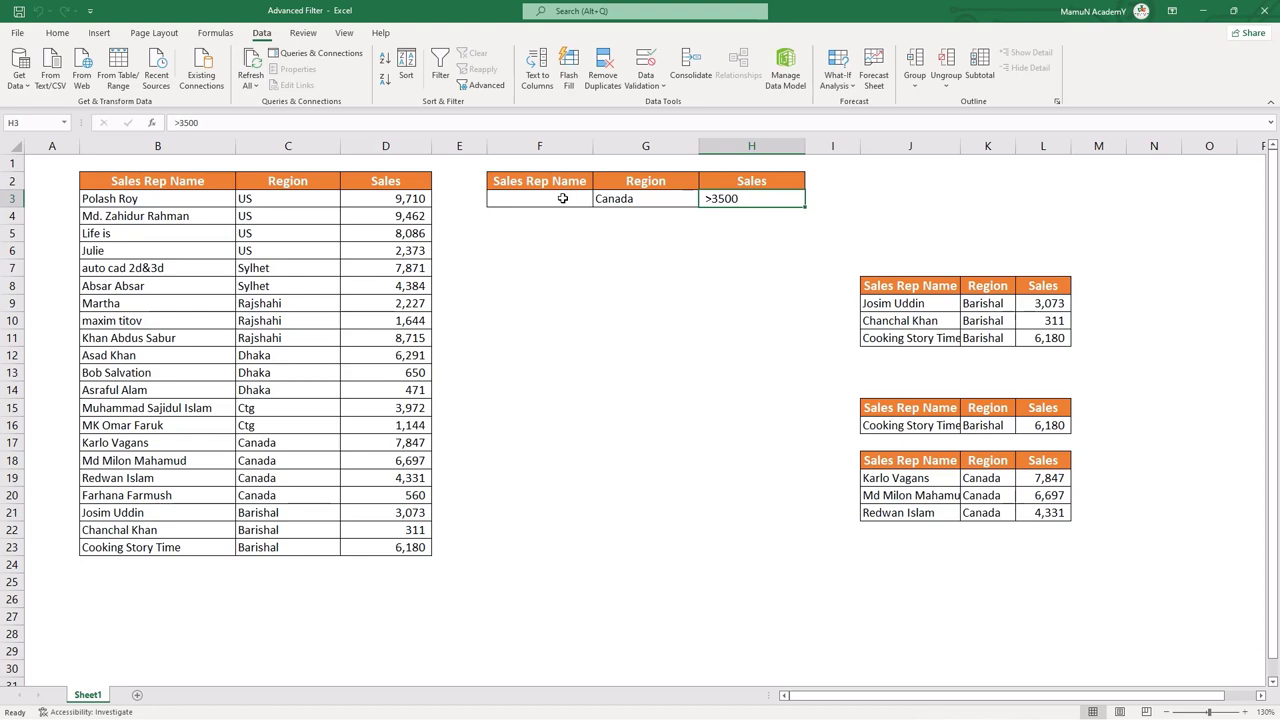
Fill rep names down in blocks B3:B8, B9:B13 and B14:B17
{"action": "left_click_drag", "start_coordinate": [170, 198], "coordinate": [171, 283]}
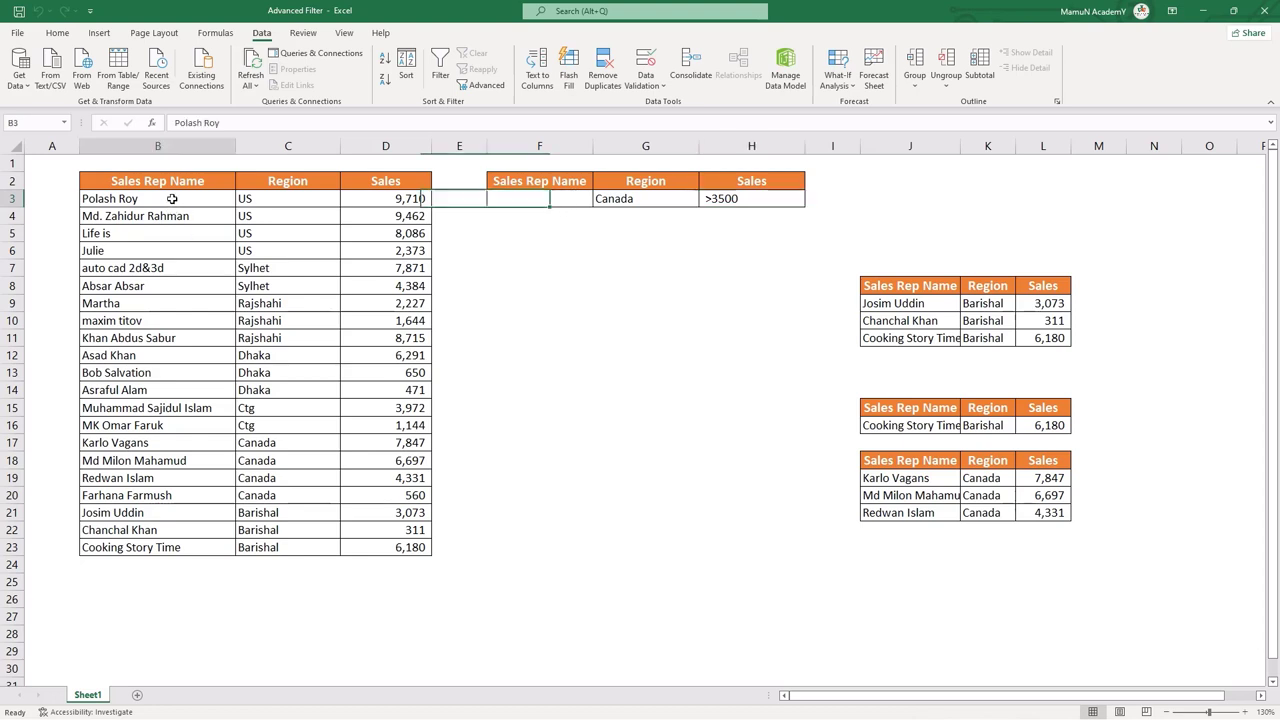
{"action": "key", "text": "ctrl+v"}
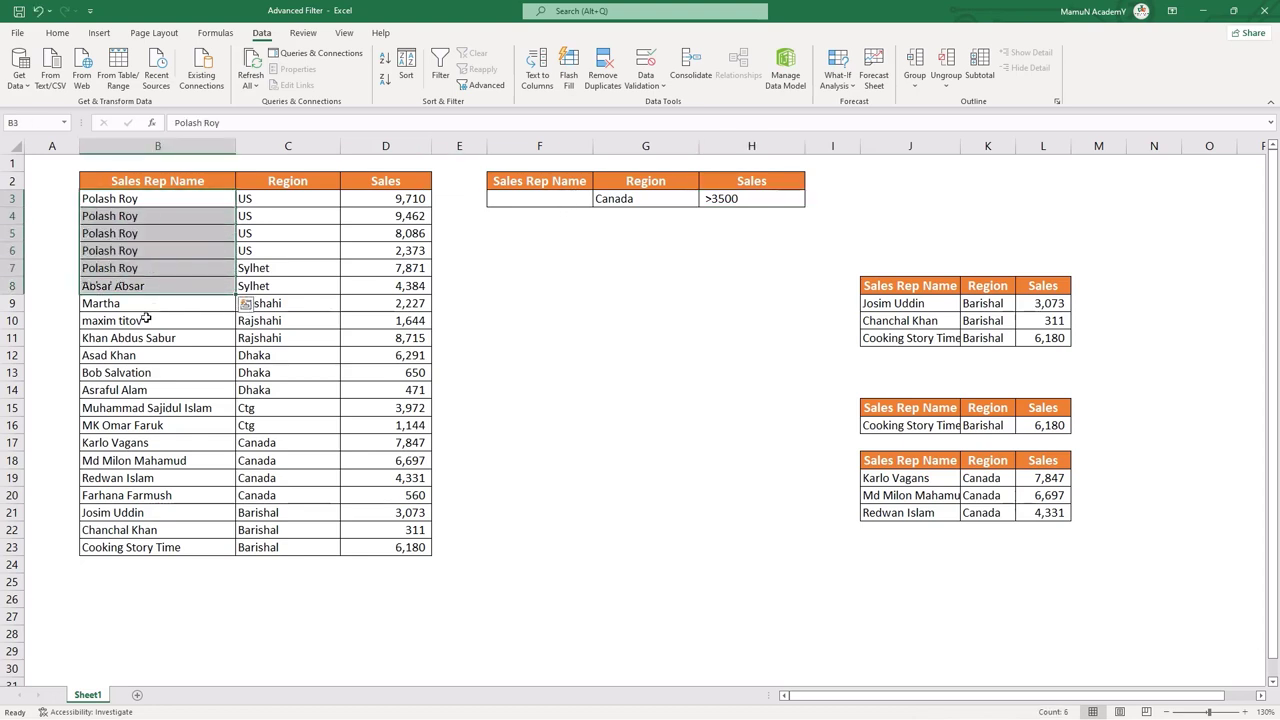
{"action": "left_click_drag", "start_coordinate": [140, 305], "coordinate": [140, 372]}
{"action": "key", "text": "ctrl+c"}
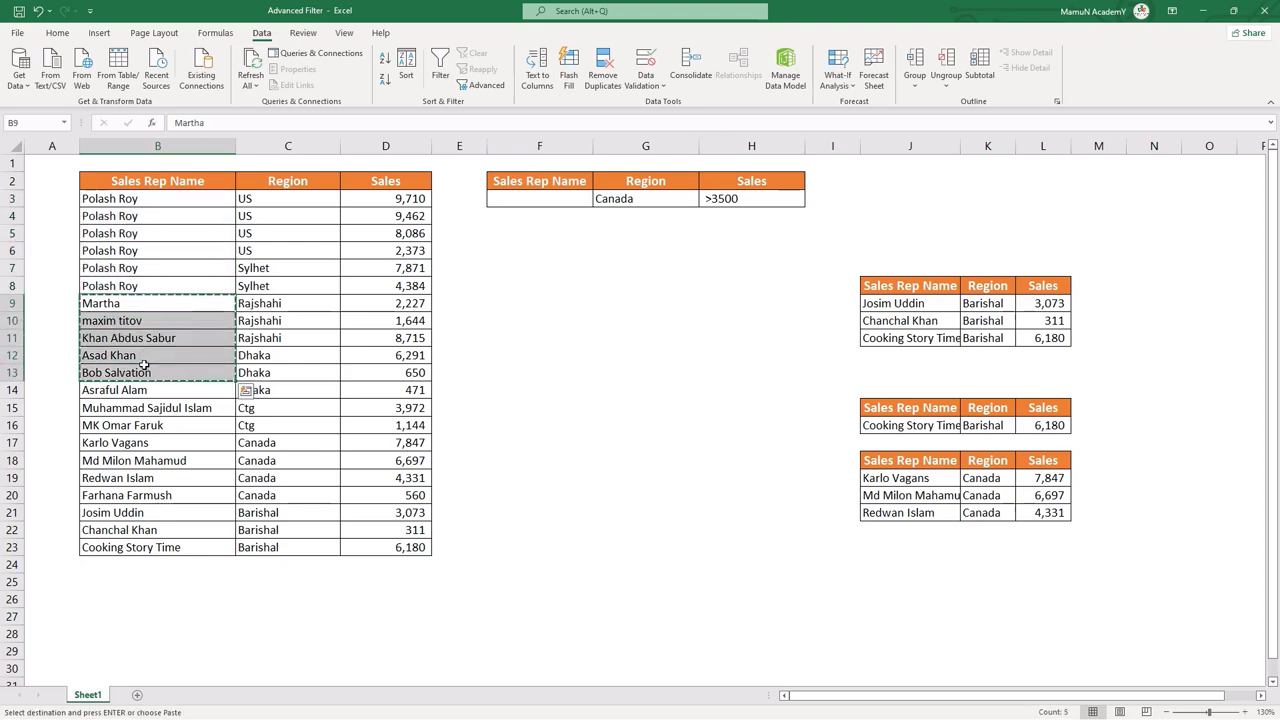
{"action": "key", "text": "Return"}
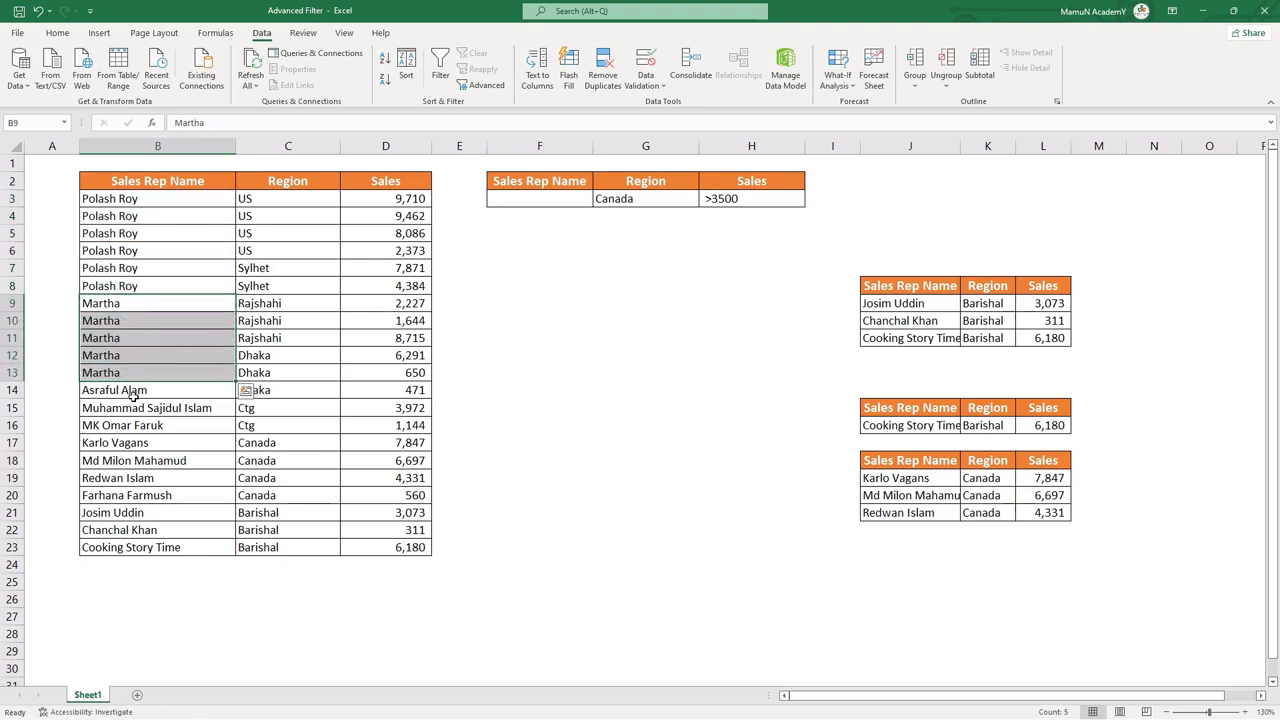
{"action": "left_click_drag", "start_coordinate": [130, 392], "coordinate": [140, 547]}
{"action": "key", "text": "ctrl+d"}
{"action": "key", "text": "ctrl+d"}
{"action": "key", "text": "ctrl+d"}
Sort the table by Region A to Z, then by Sales largest to smallest
{"action": "left_click", "coordinate": [280, 355]}
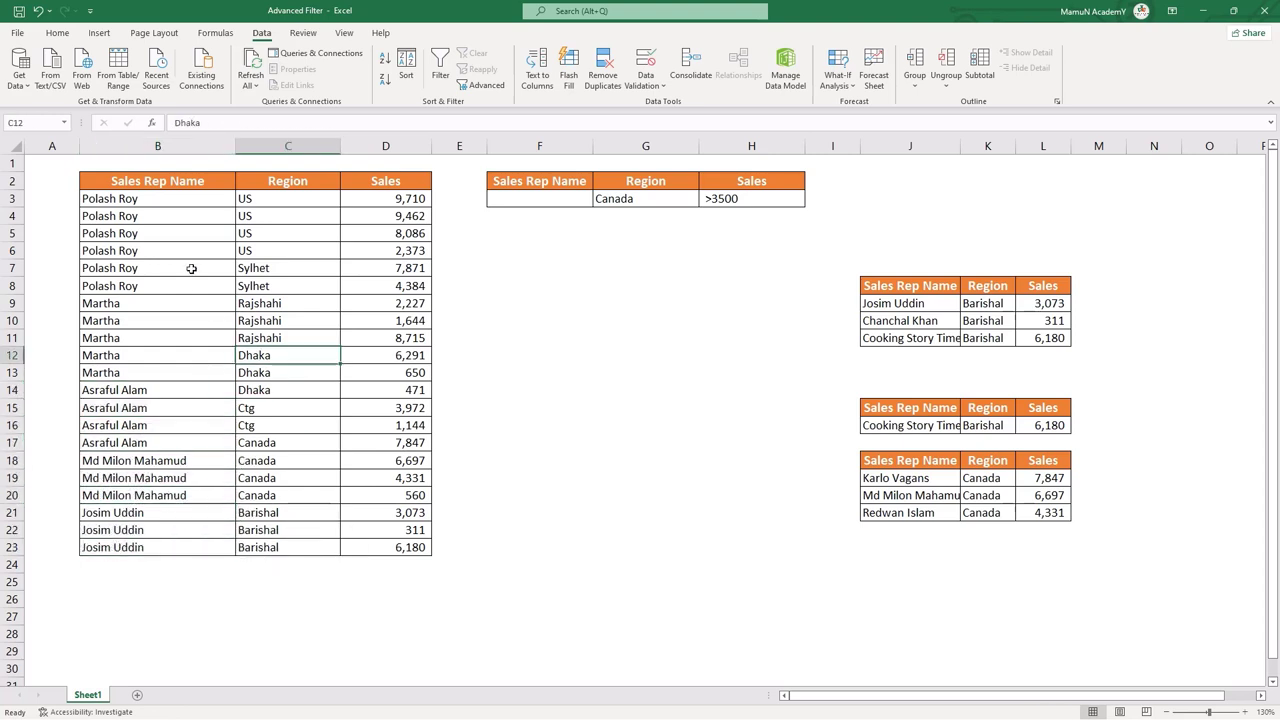
{"action": "left_click", "coordinate": [258, 212]}
{"action": "left_click", "coordinate": [274, 182]}
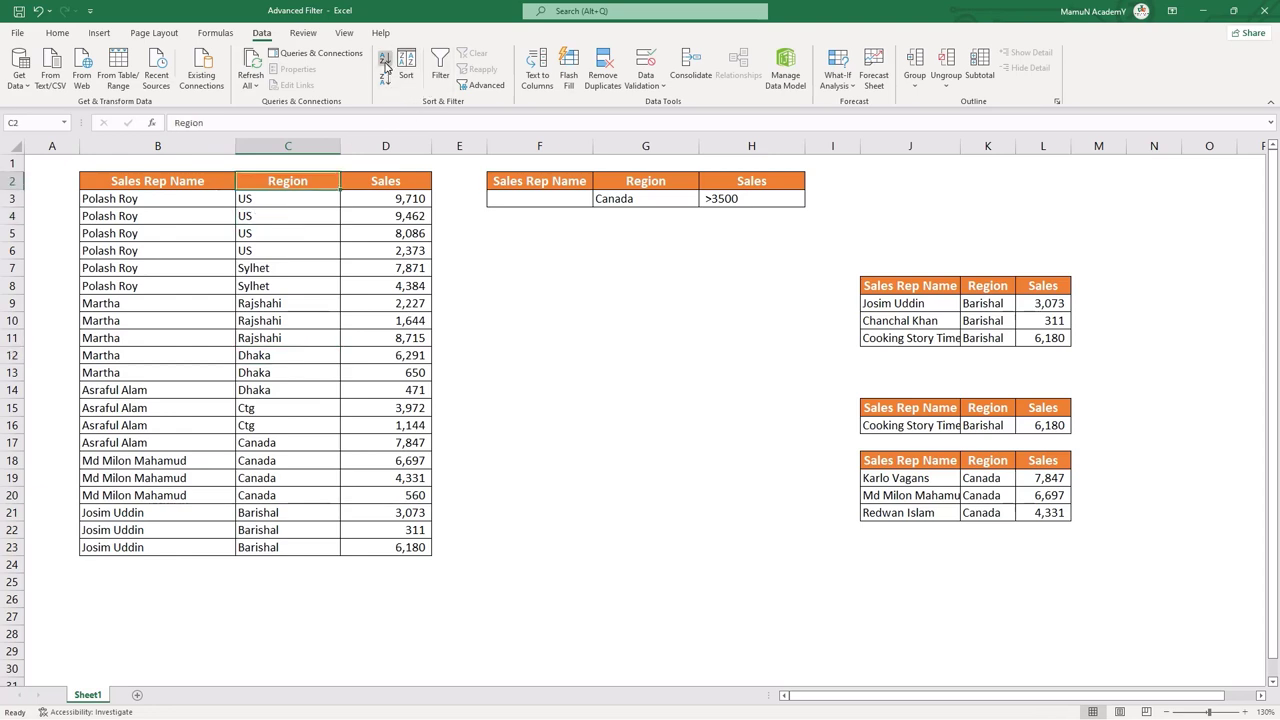
{"action": "left_click", "coordinate": [386, 64]}
{"action": "left_click", "coordinate": [405, 181]}
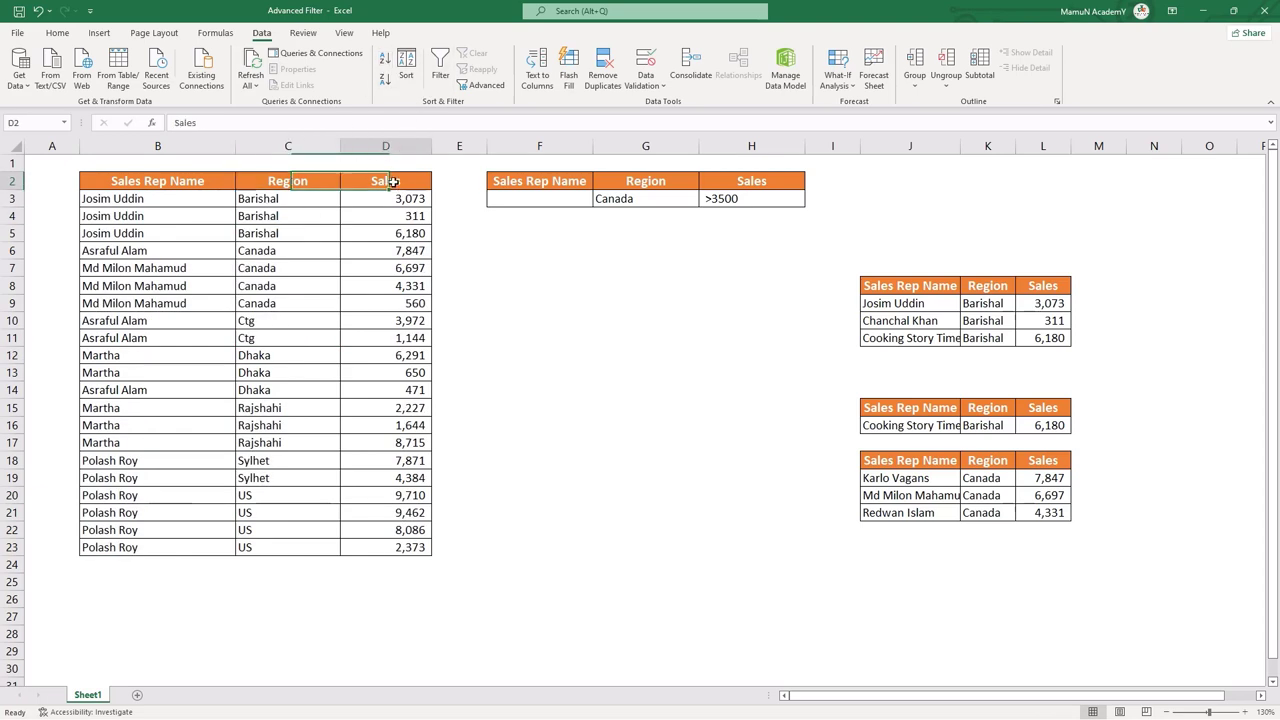
{"action": "left_click", "coordinate": [385, 79]}
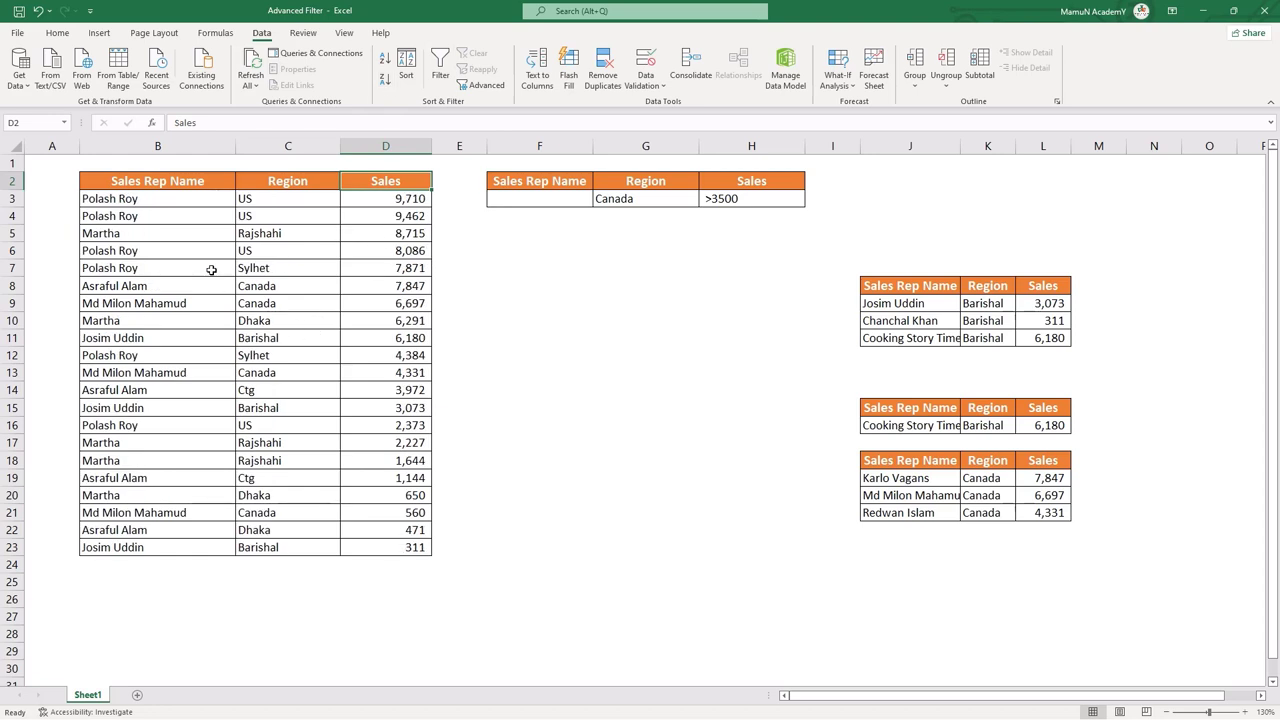
{"action": "left_click", "coordinate": [133, 201]}
Set the criteria to the top rep's name in F3 and Region US in G3
{"action": "key", "text": "ctrl+c"}
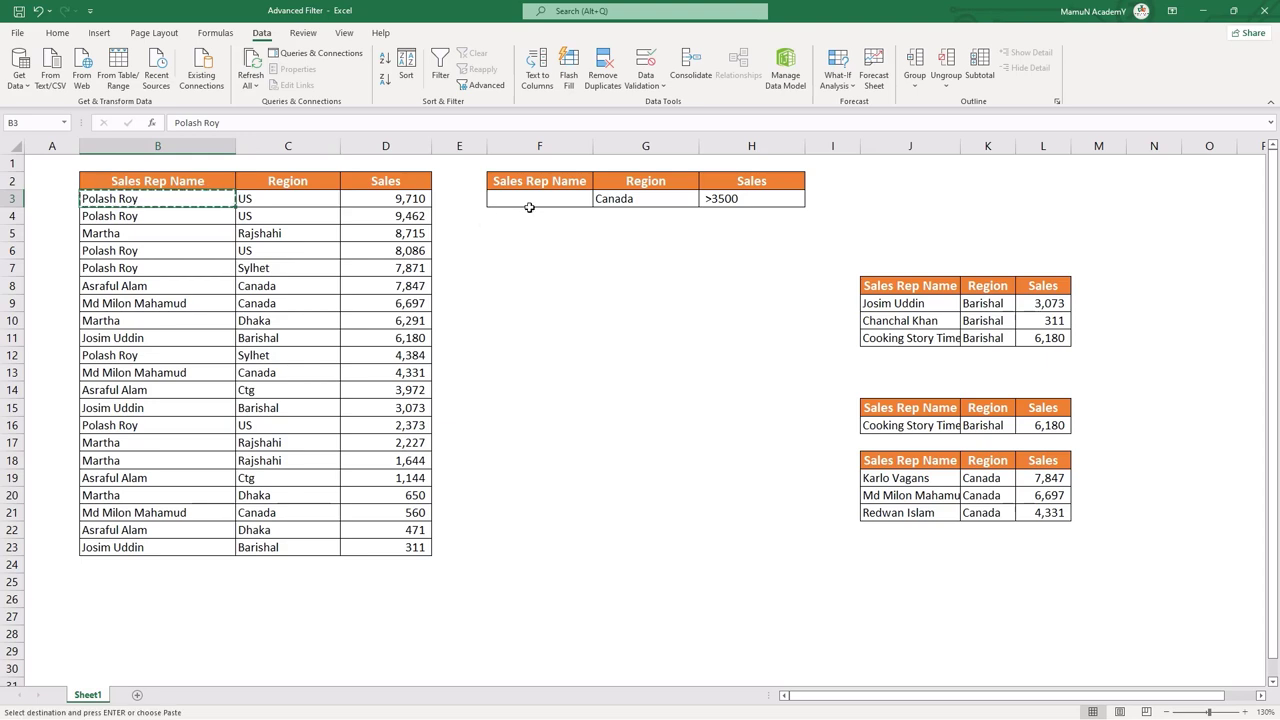
{"action": "left_click", "coordinate": [528, 203]}
{"action": "key", "text": "ctrl+v"}
{"action": "left_click", "coordinate": [614, 200]}
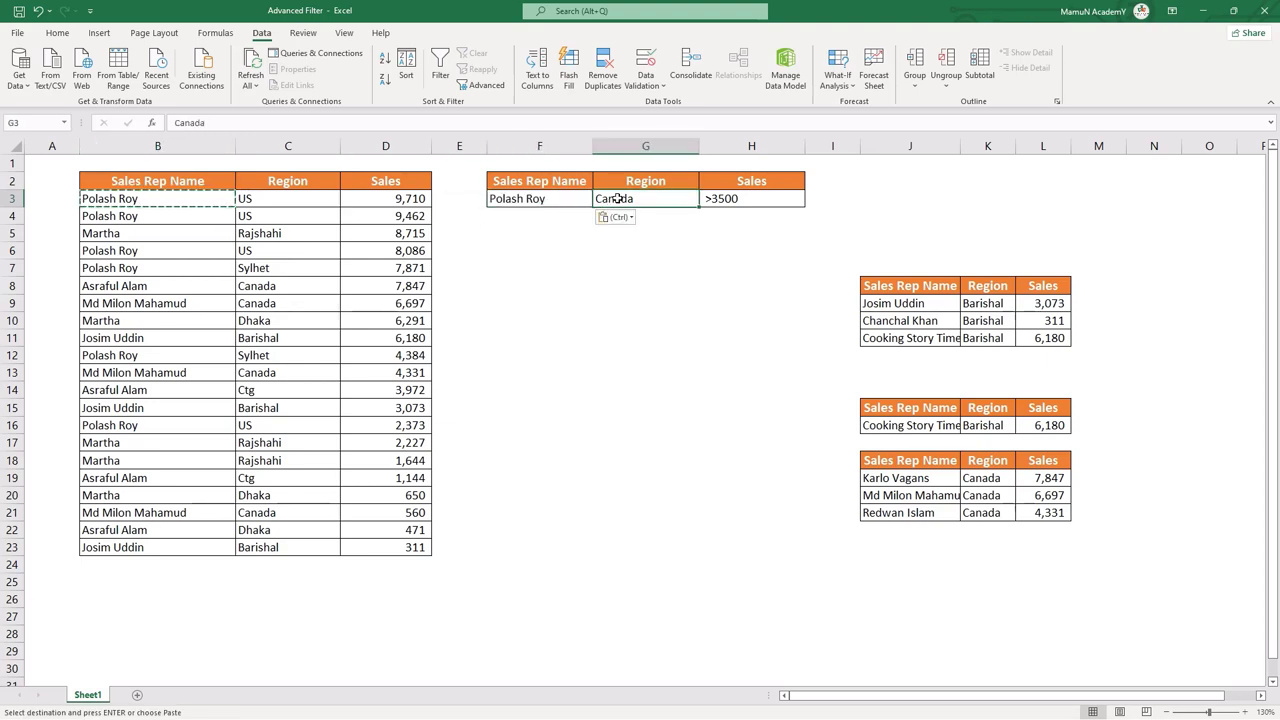
{"action": "type", "text": "US"}
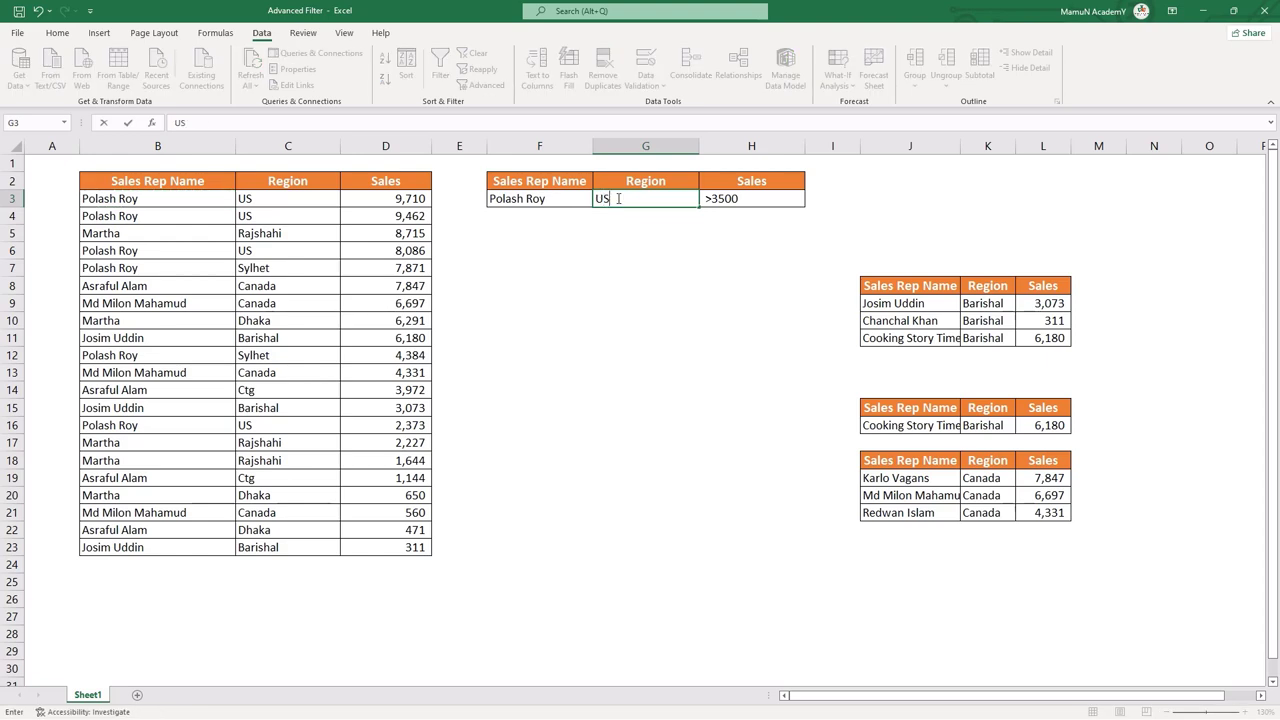
{"action": "key", "text": "Return"}
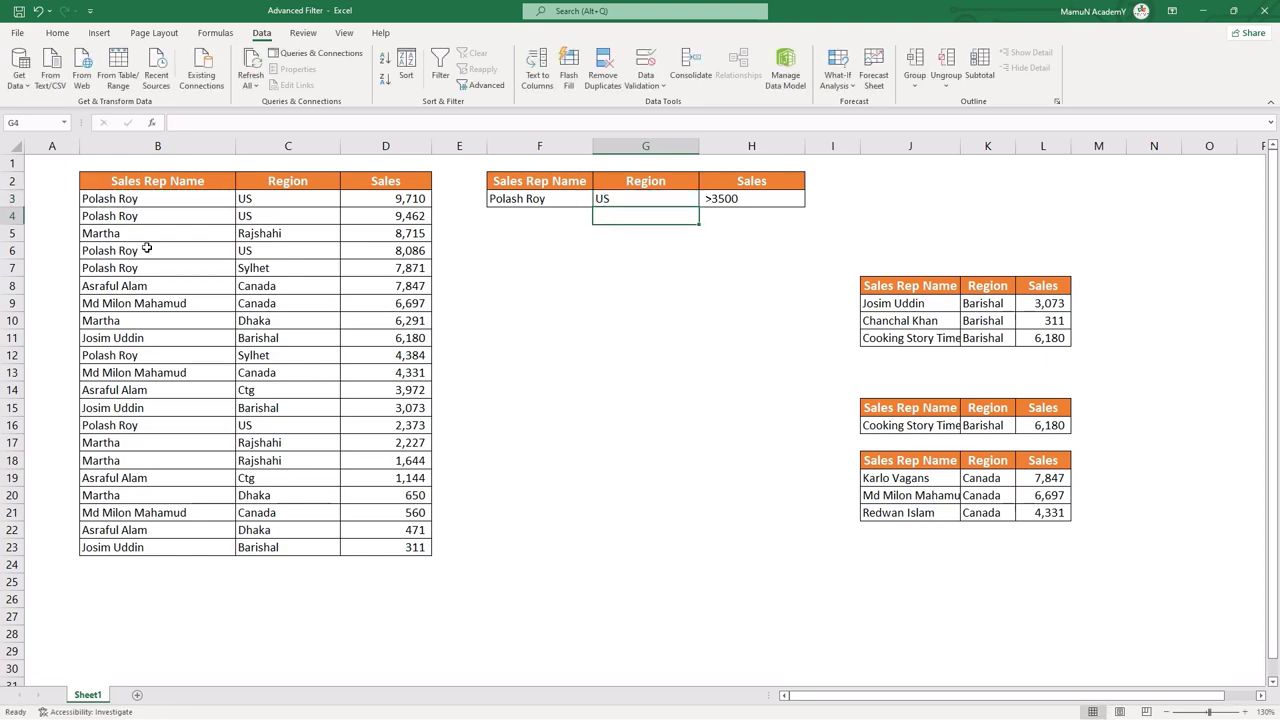
Copy the Sylhet region value from C7 into C4
{"action": "left_click", "coordinate": [260, 270]}
{"action": "key", "text": "ctrl+c"}
{"action": "left_click", "coordinate": [275, 213]}
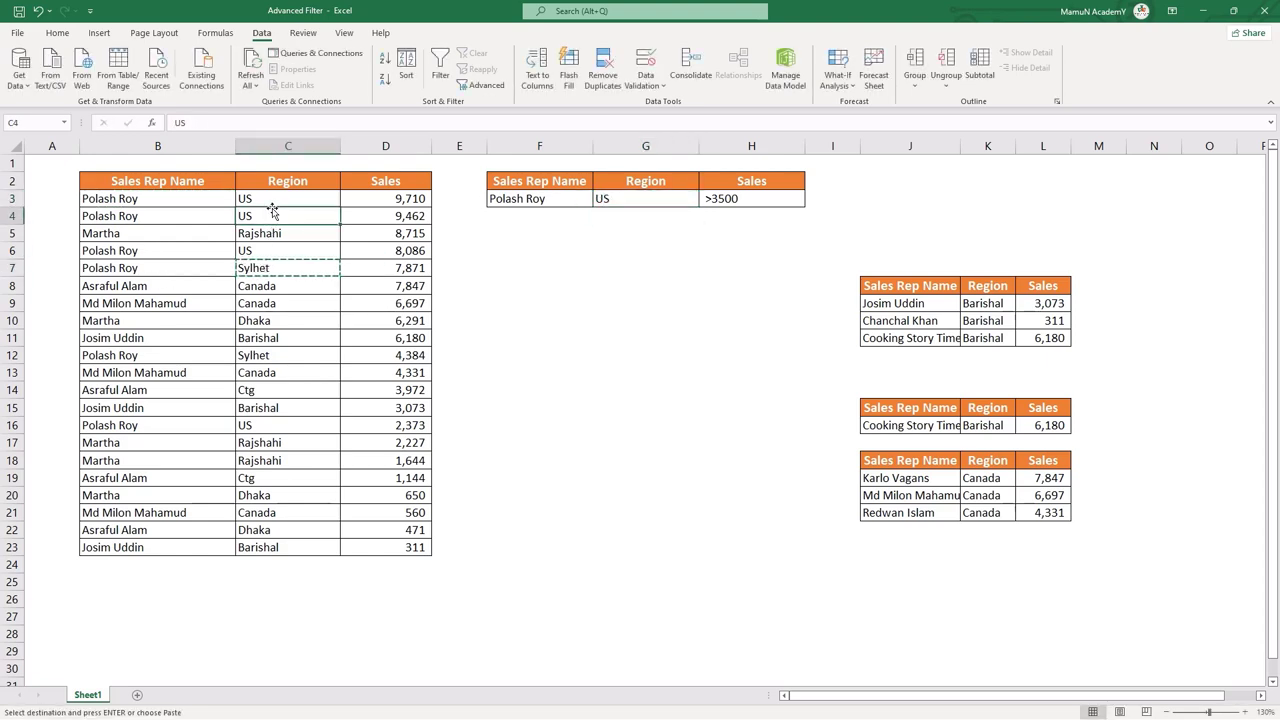
{"action": "key", "text": "ctrl+v"}
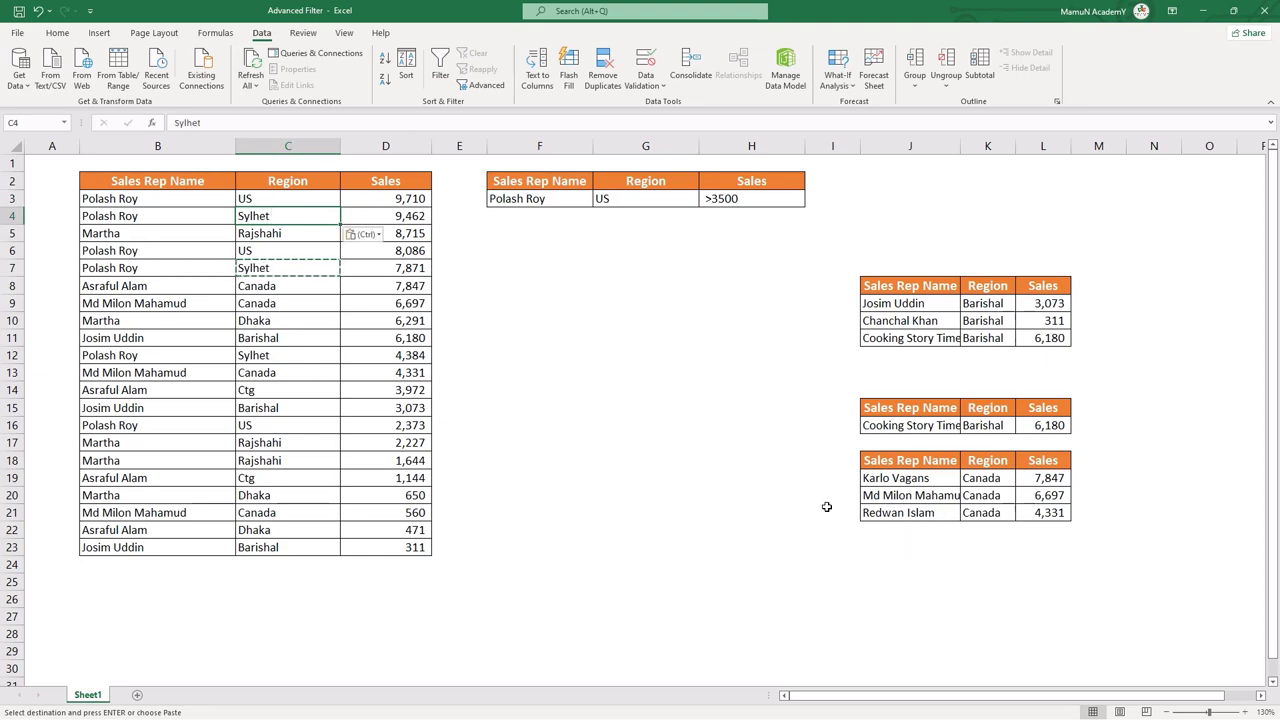
Advanced-filter the table, copying the rep's two US rows (9,710 and 8,086) to J24
{"action": "left_click", "coordinate": [385, 250]}
{"action": "left_click", "coordinate": [480, 85]}
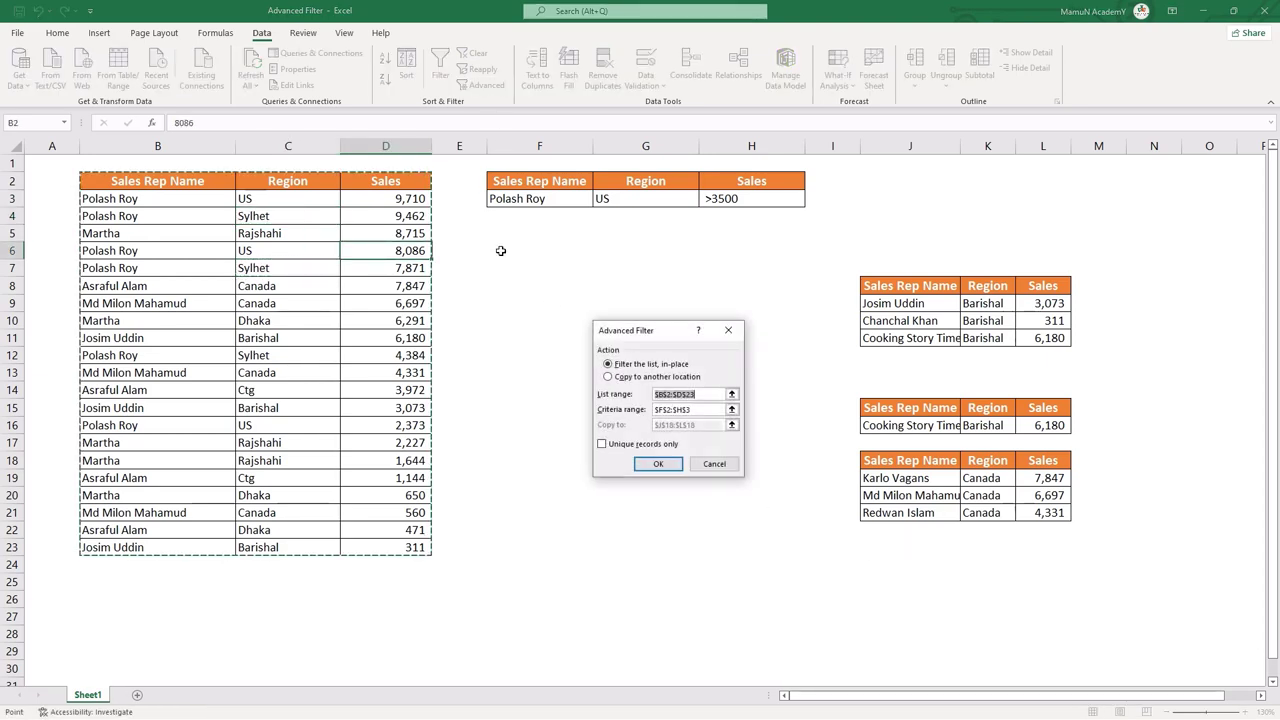
{"action": "left_click", "coordinate": [647, 377]}
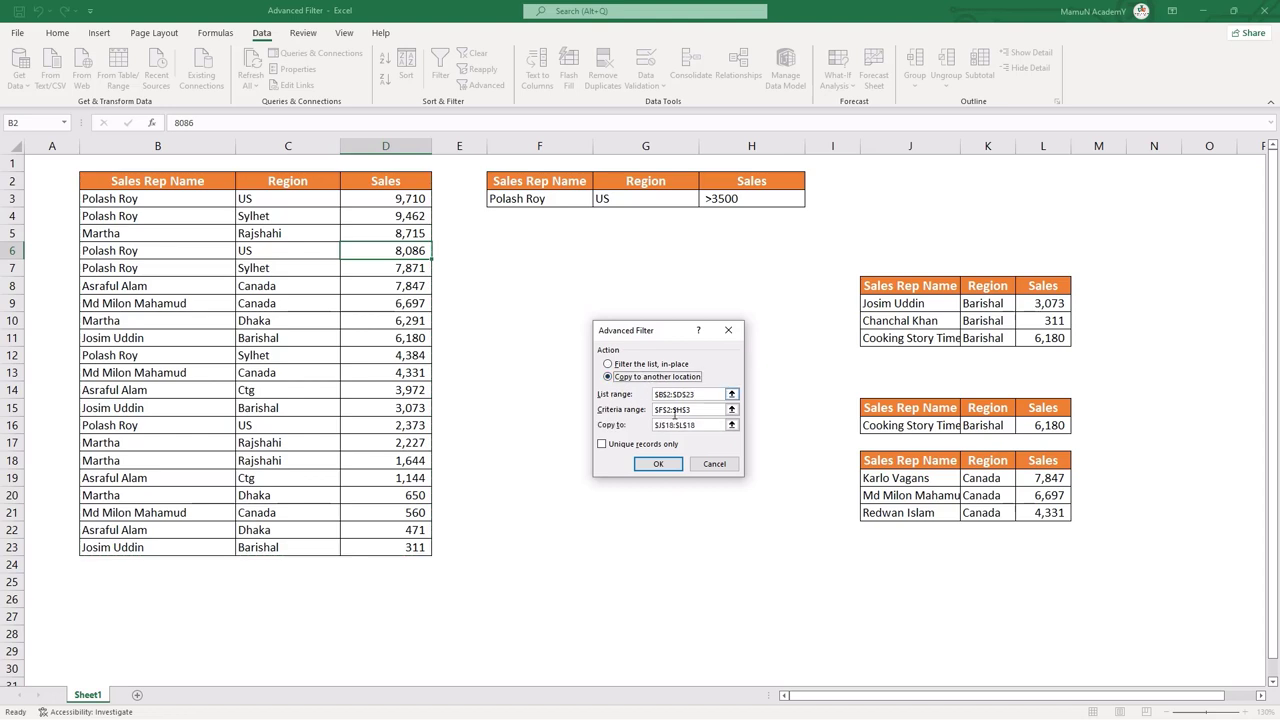
{"action": "left_click", "coordinate": [700, 424]}
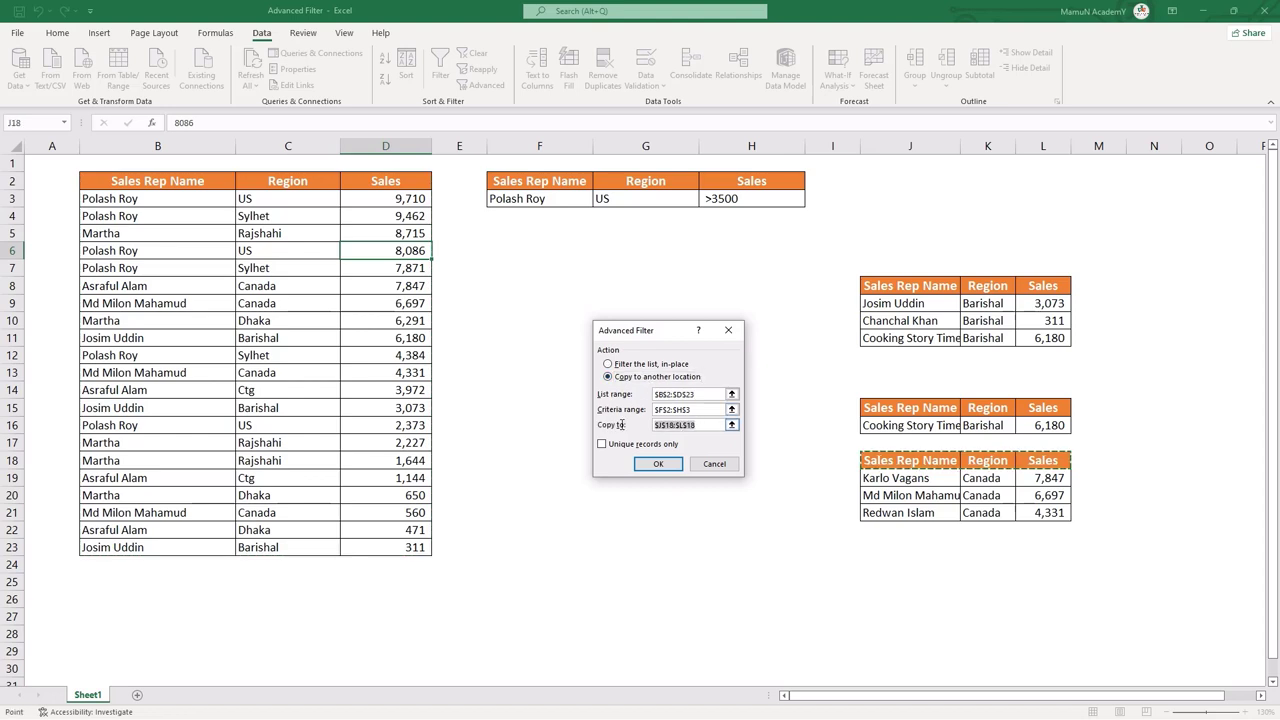
{"action": "left_click", "coordinate": [898, 565]}
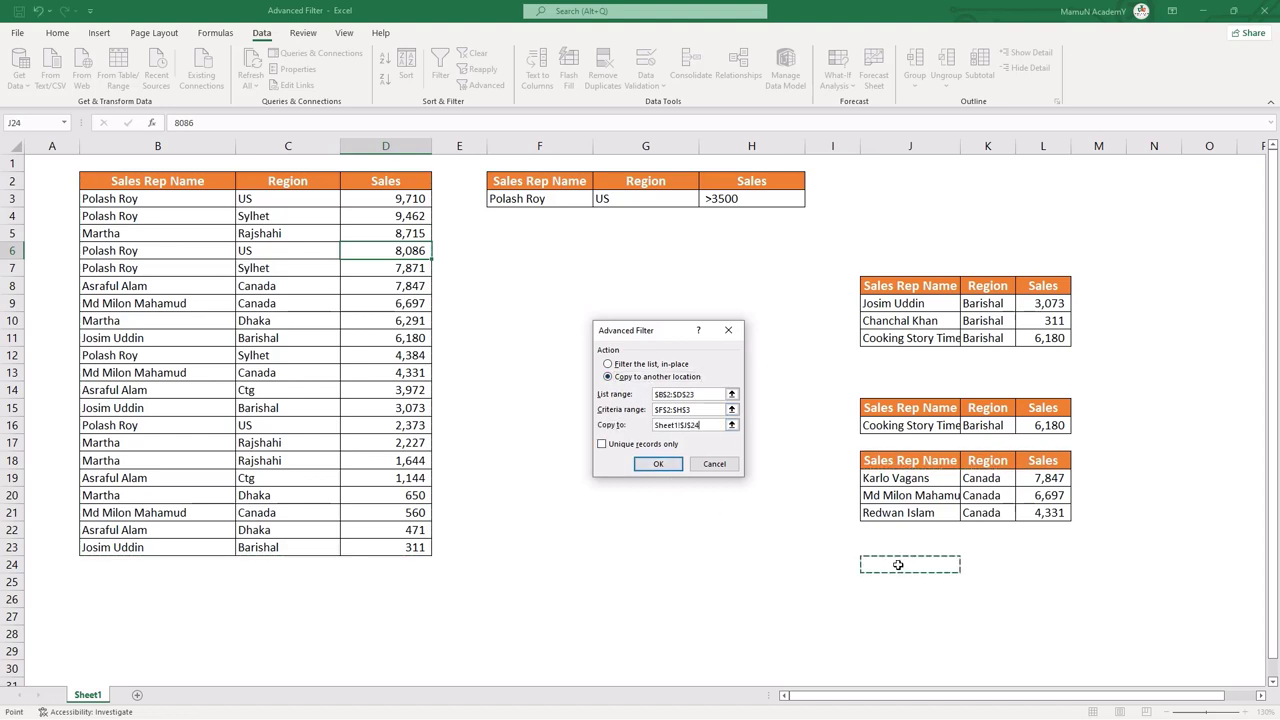
{"action": "left_click", "coordinate": [658, 465]}
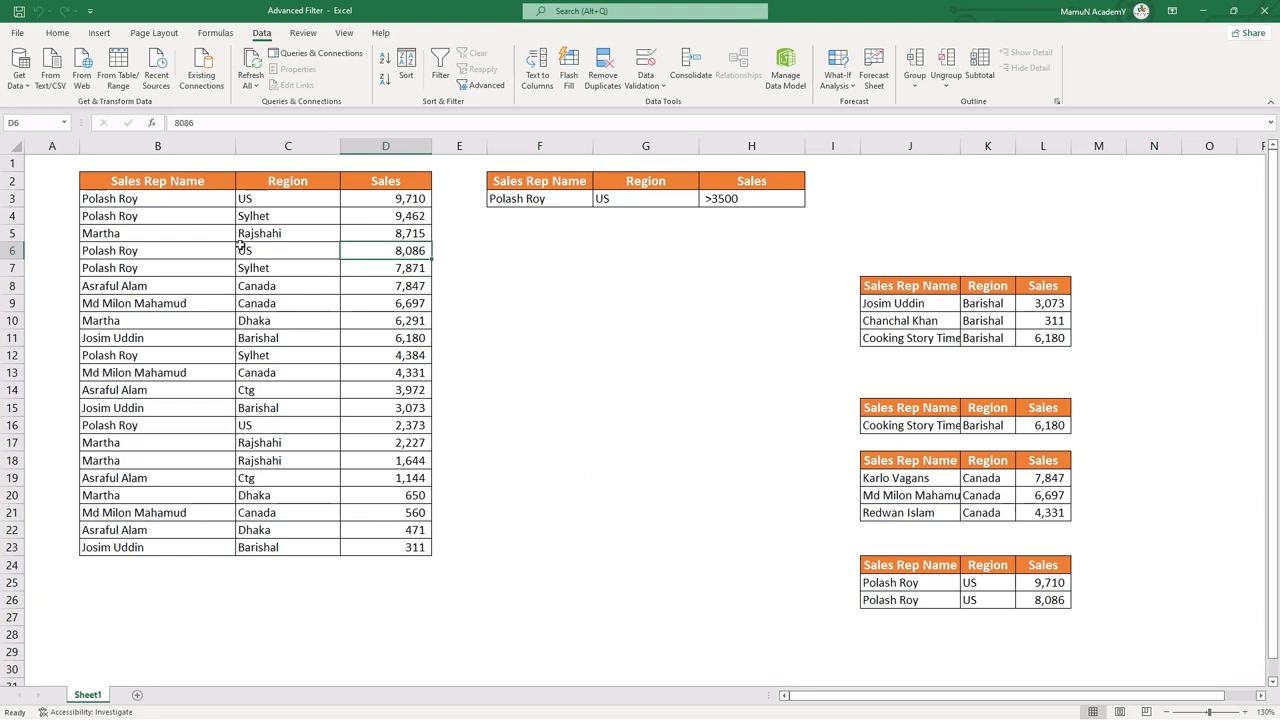
{"action": "left_click", "coordinate": [952, 598]}
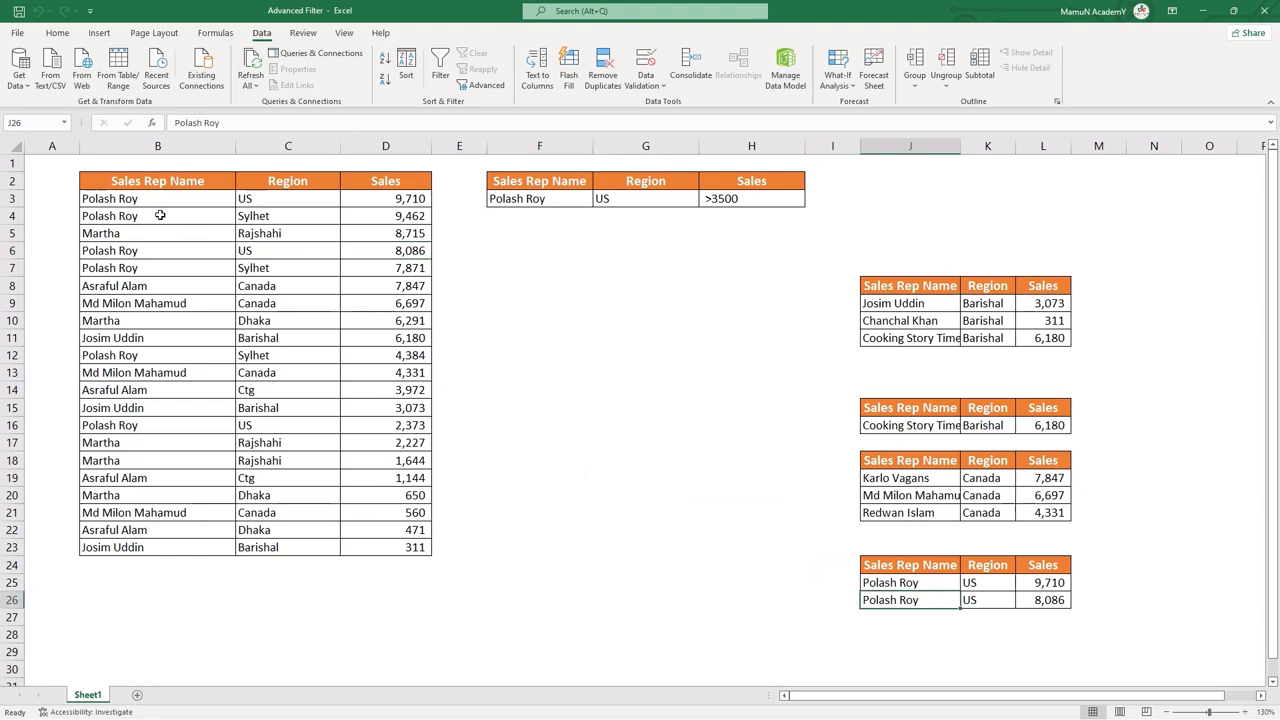
Shade the rep's name cells B3:B4, B6:B7 and B16 light orange
{"action": "left_click_drag", "start_coordinate": [150, 198], "coordinate": [150, 216]}
{"action": "left_click", "coordinate": [57, 34]}
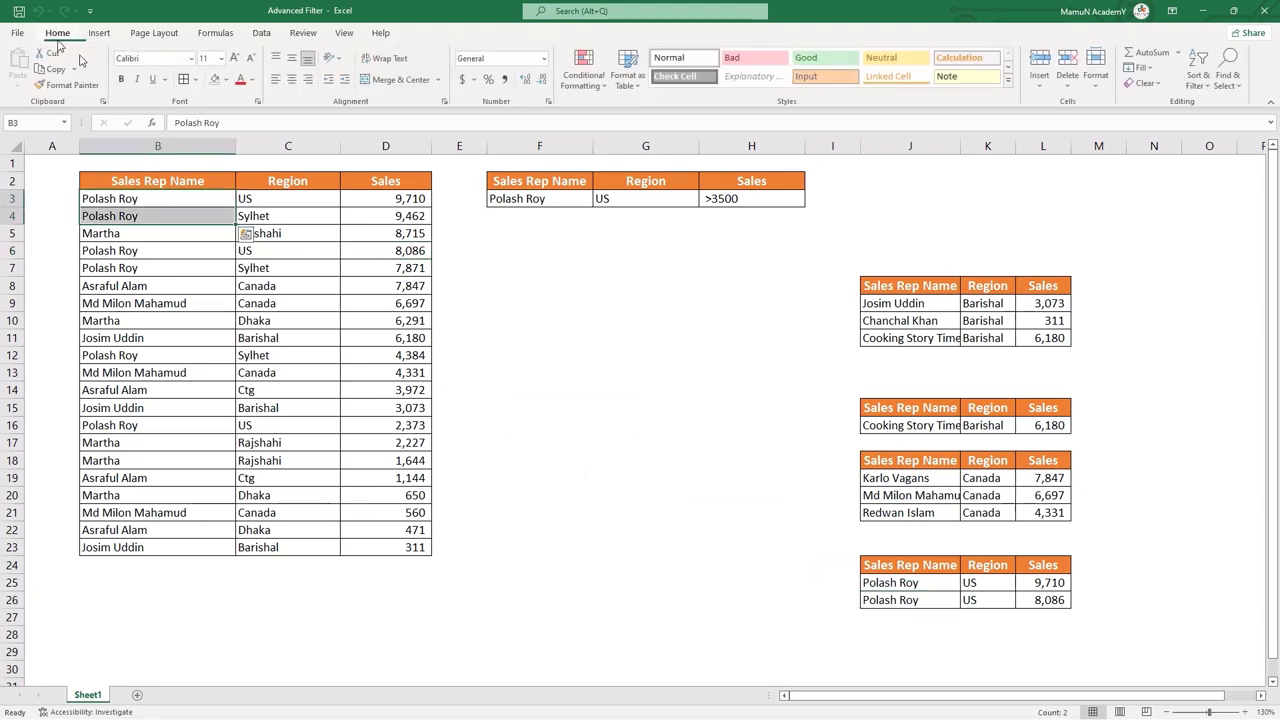
{"action": "left_click", "coordinate": [227, 79]}
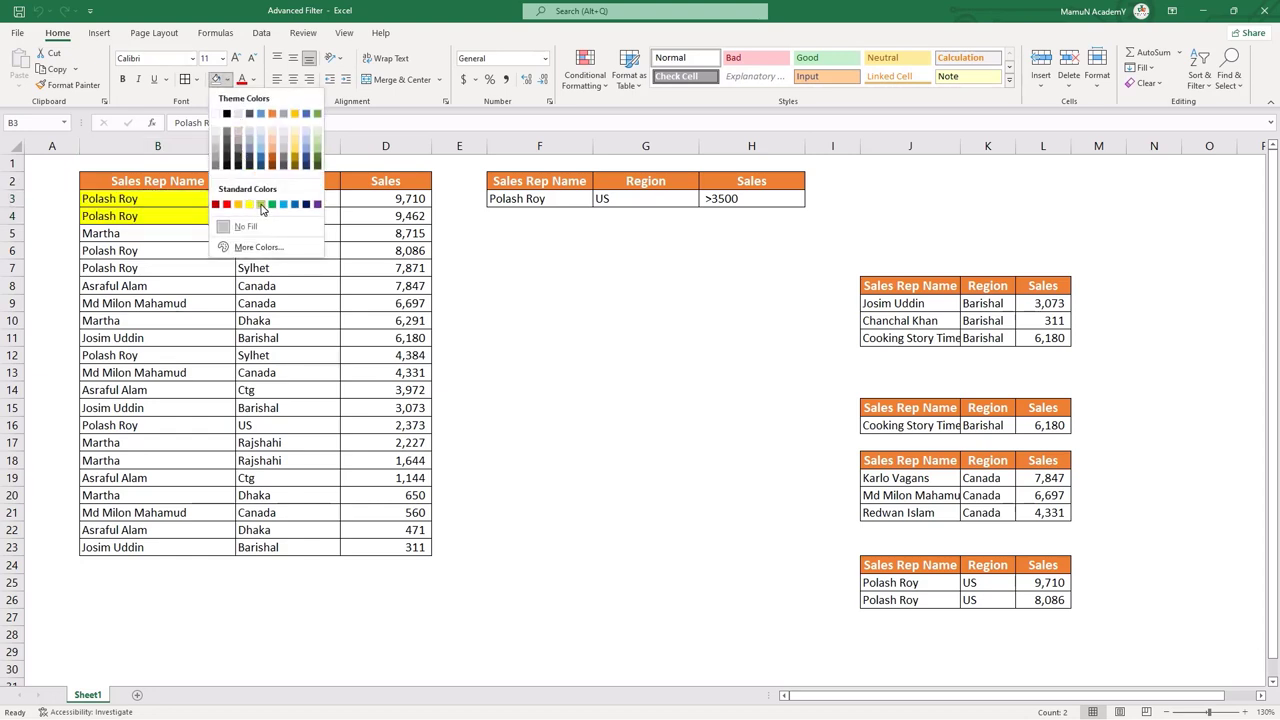
{"action": "left_click", "coordinate": [266, 147]}
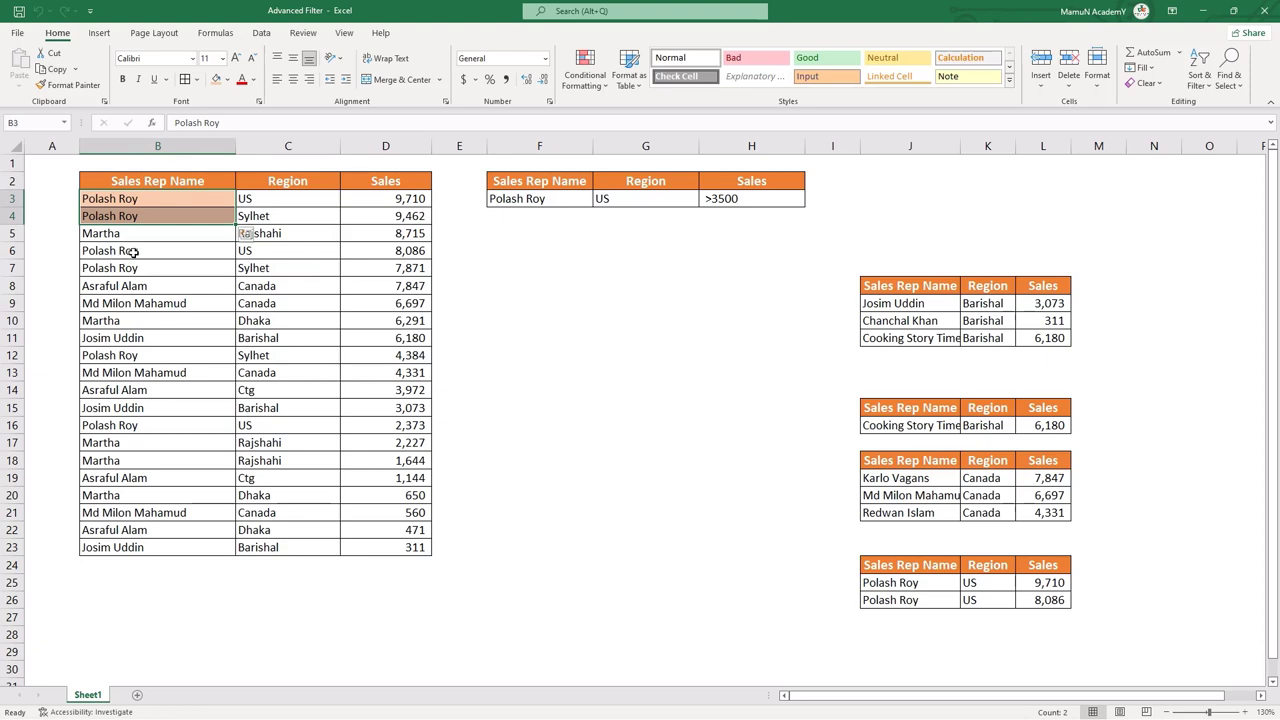
{"action": "left_click_drag", "start_coordinate": [133, 251], "coordinate": [133, 268]}
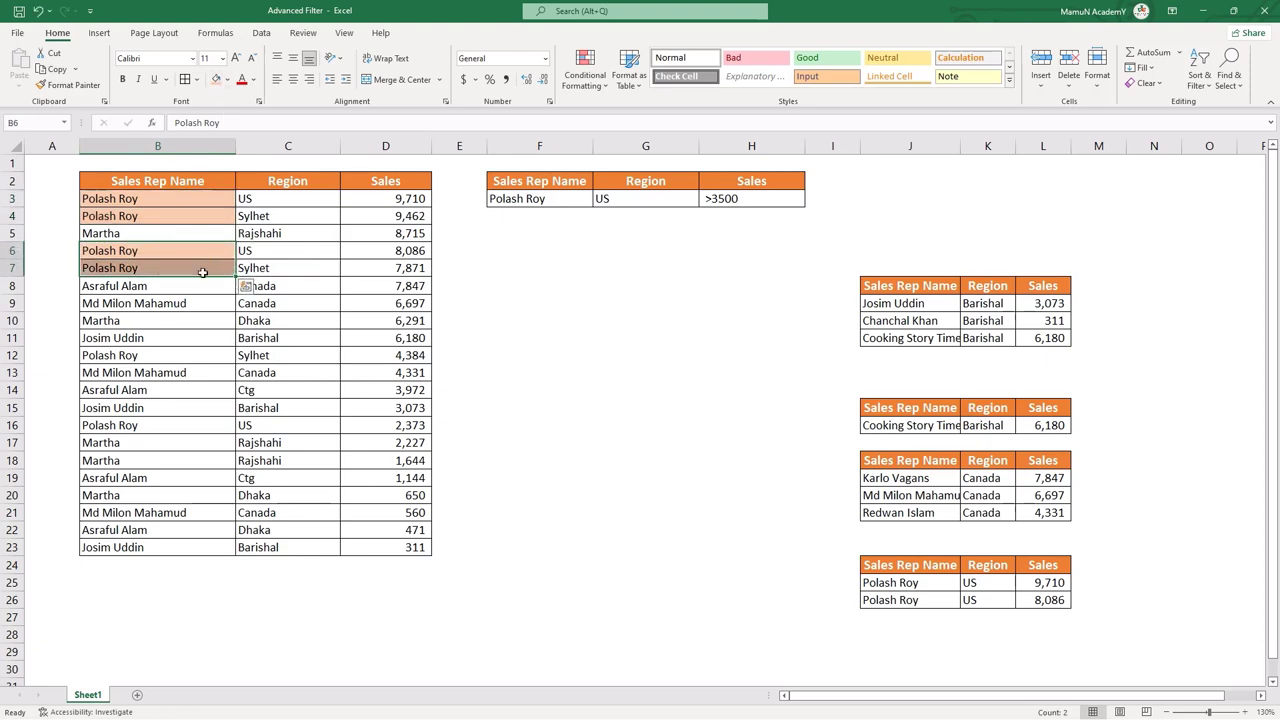
{"action": "left_click", "coordinate": [156, 426]}
{"action": "left_click", "coordinate": [214, 81]}
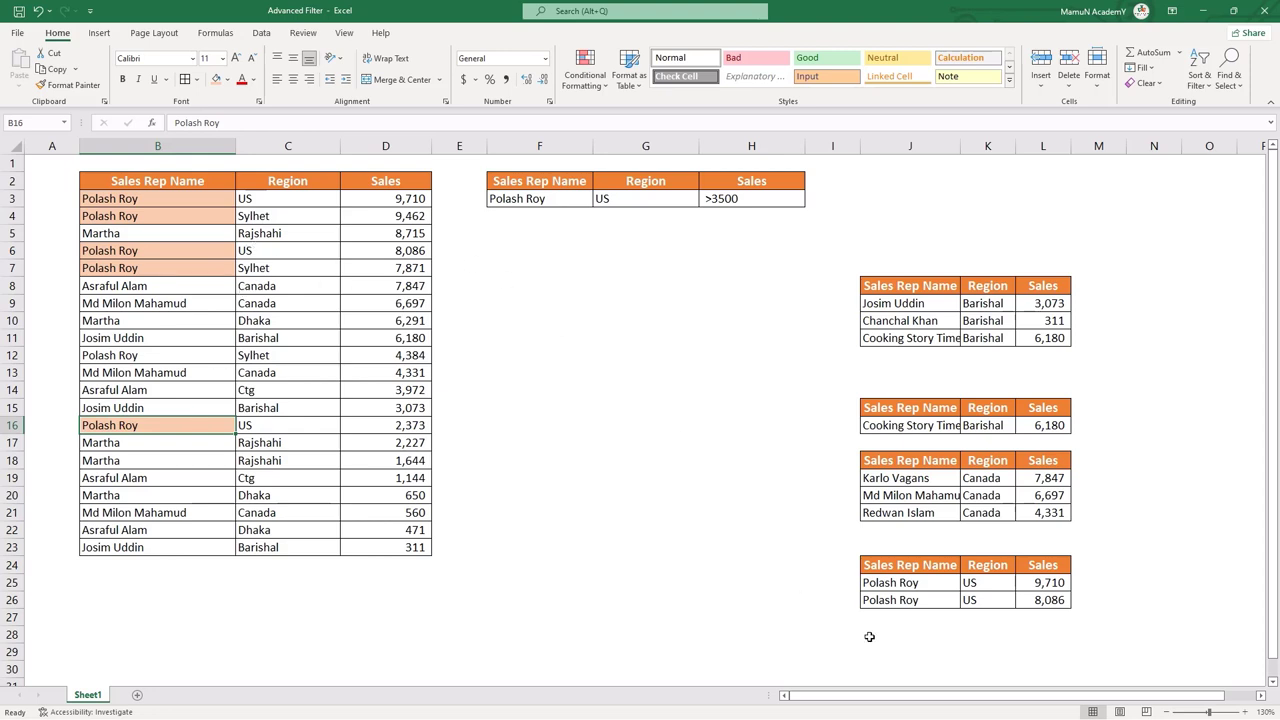
Shade the matching US region cells C3, C6, C16 and sales D3, D6 light orange
{"action": "left_click_drag", "start_coordinate": [922, 582], "coordinate": [1050, 600]}
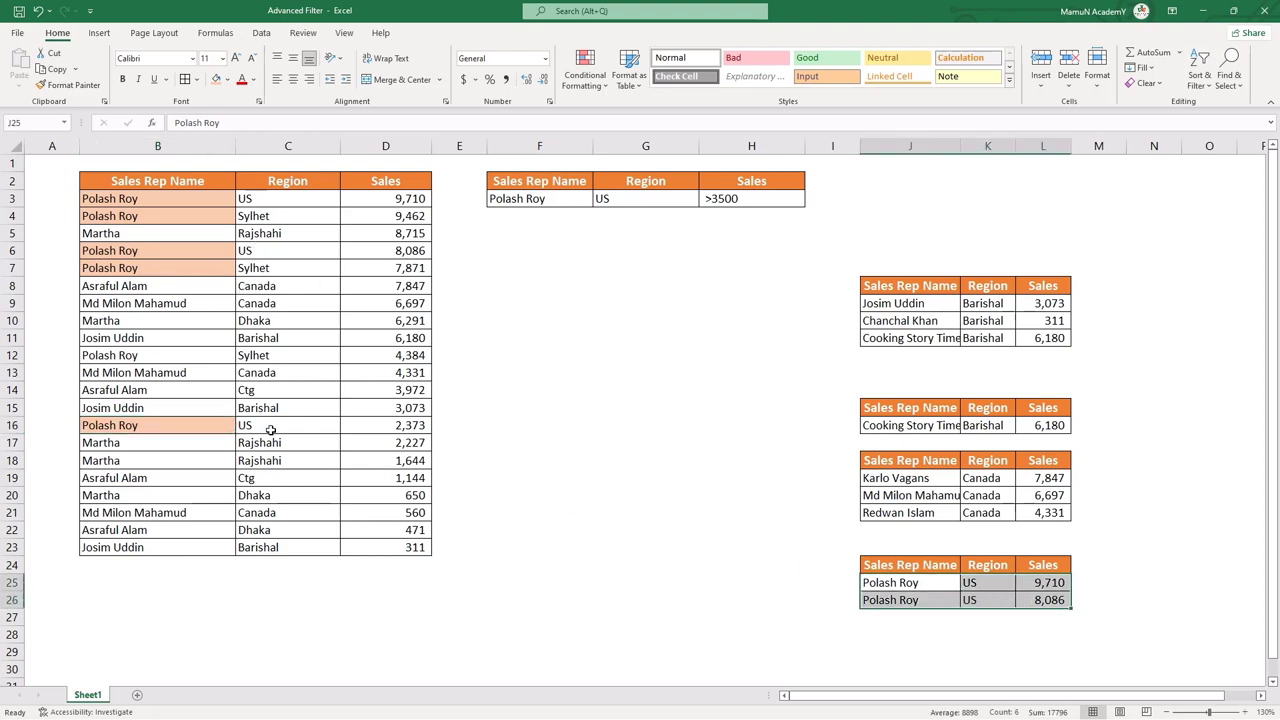
{"action": "left_click", "coordinate": [266, 425]}
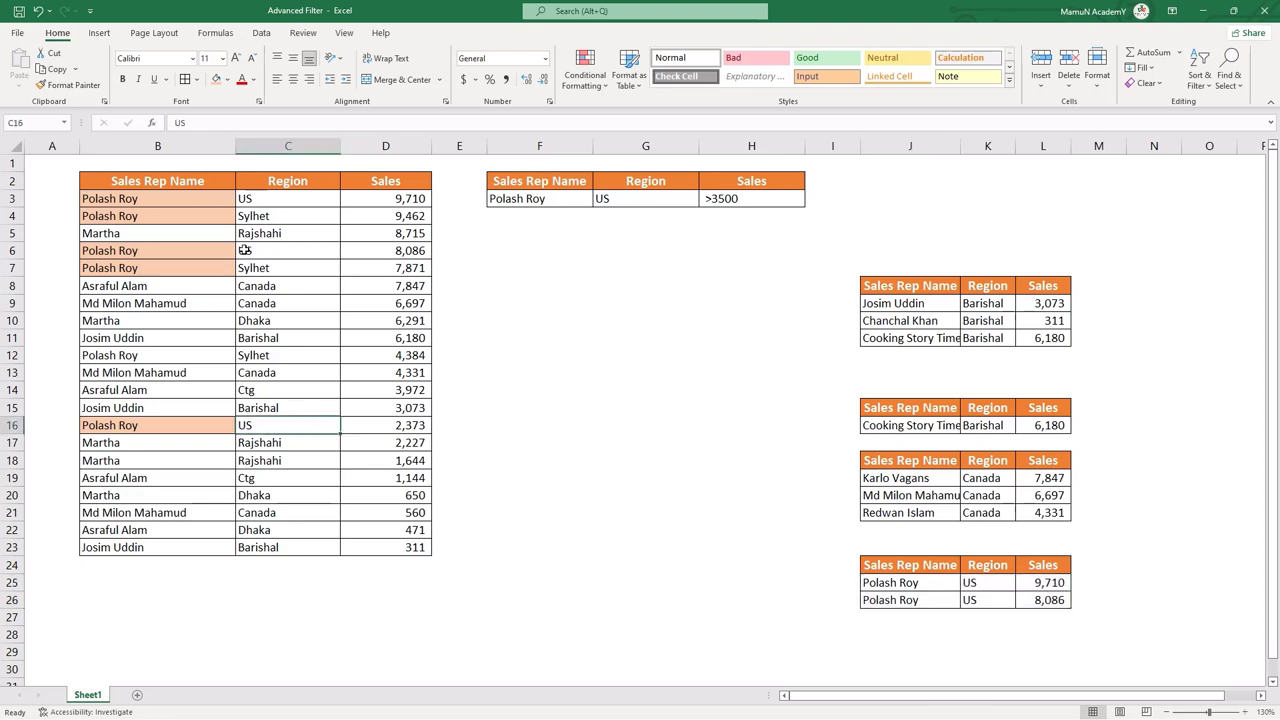
{"action": "left_click", "coordinate": [244, 250], "text": "ctrl"}
{"action": "left_click", "coordinate": [250, 197], "text": "ctrl"}
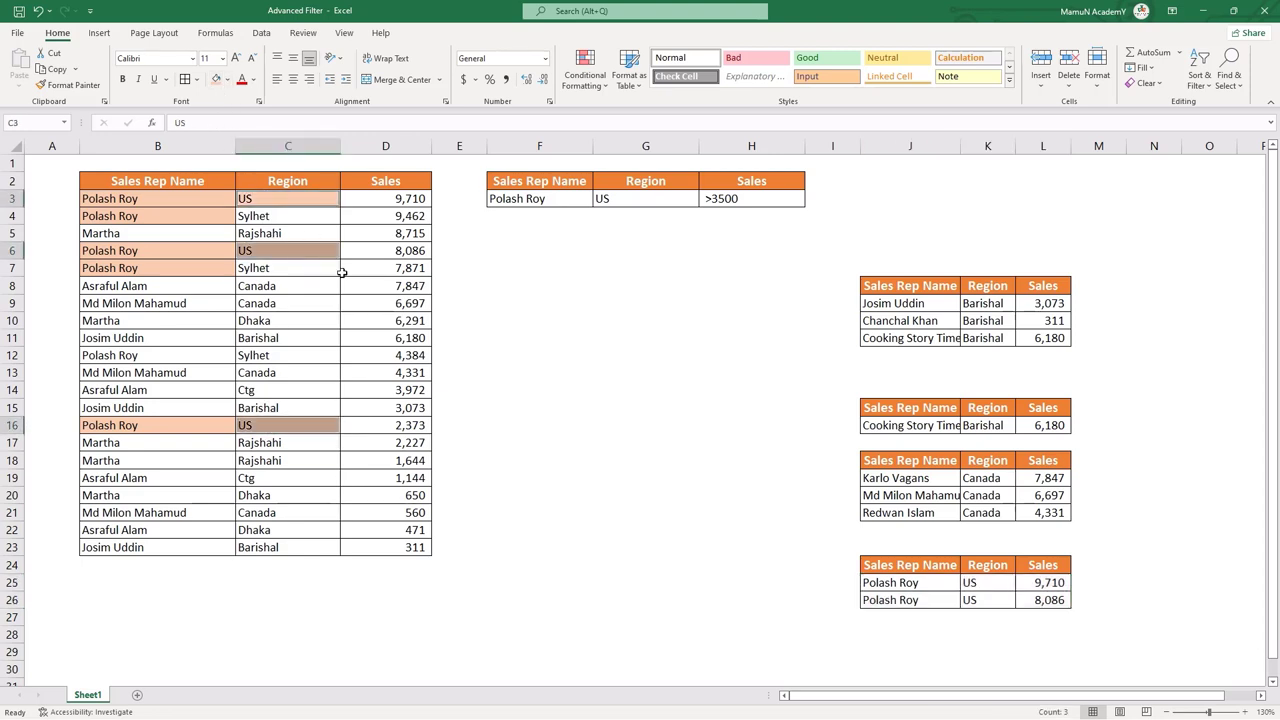
{"action": "left_click", "coordinate": [372, 318]}
{"action": "left_click", "coordinate": [737, 199]}
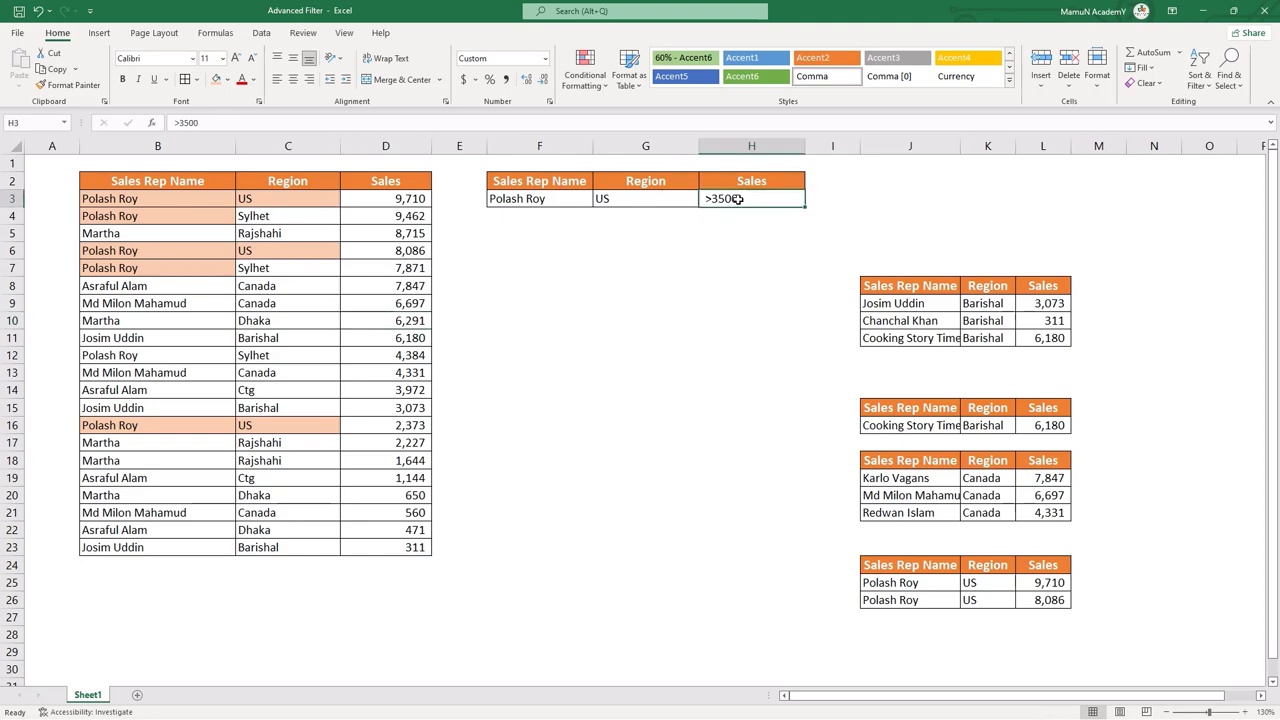
{"action": "left_click", "coordinate": [401, 250]}
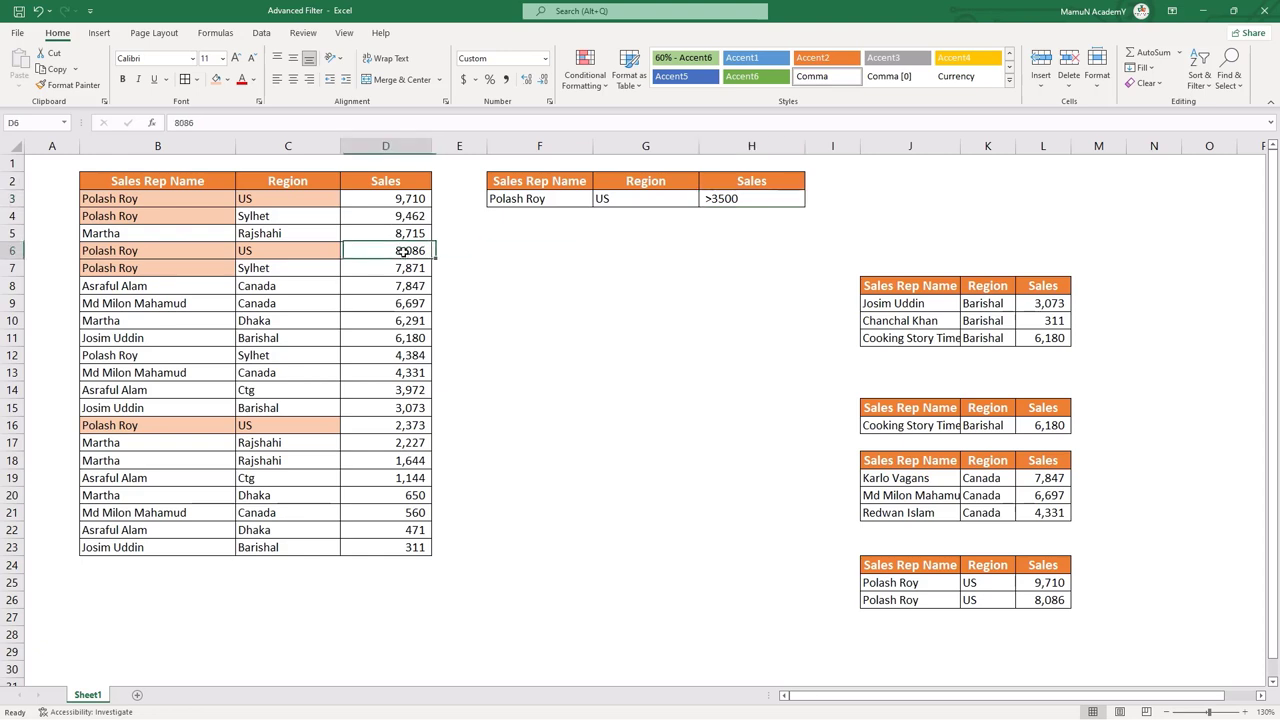
{"action": "left_click", "coordinate": [408, 198], "text": "ctrl"}
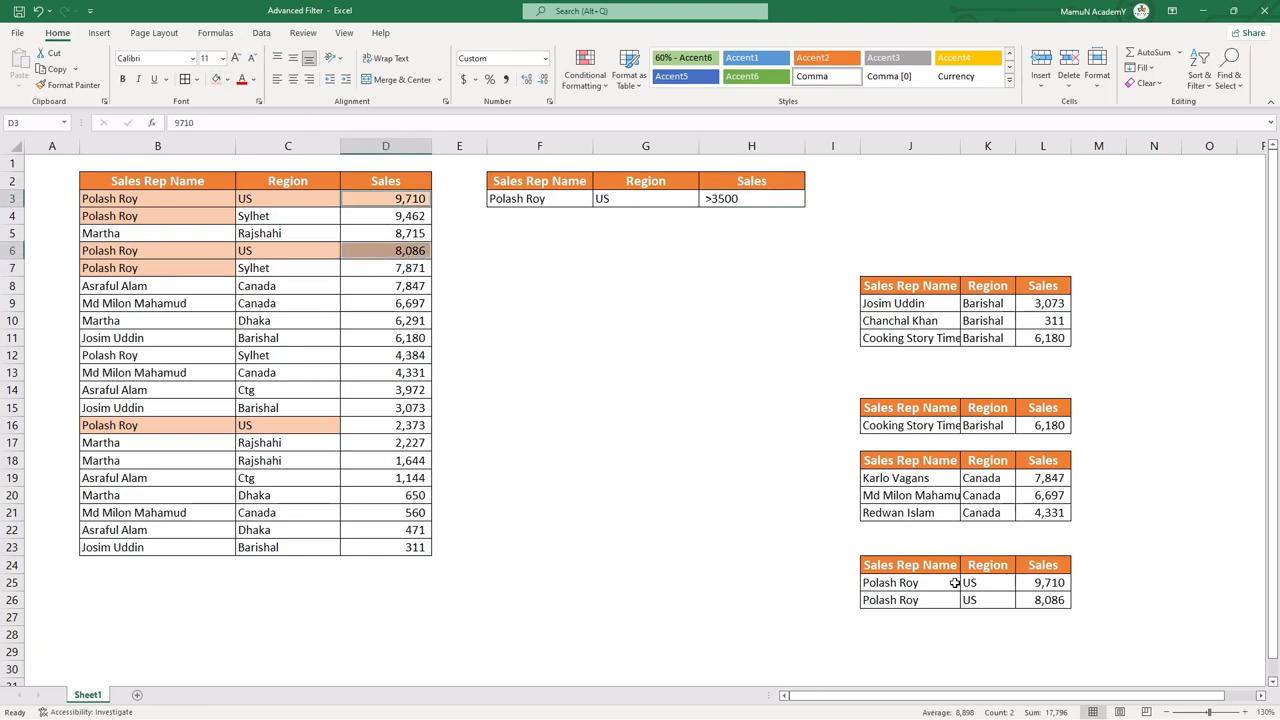
{"action": "left_click", "coordinate": [950, 582]}
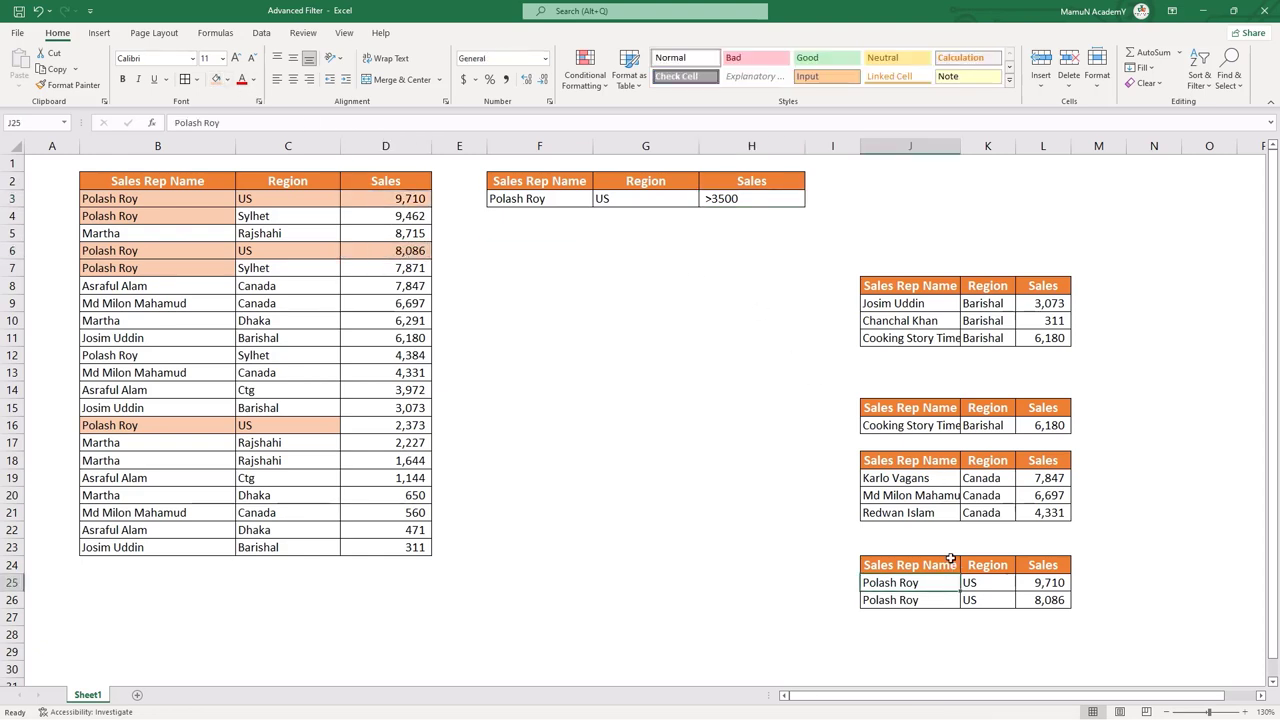
Cancel out of Advanced Filter, then change the D3 sales value to 3,000
{"action": "left_click", "coordinate": [261, 32]}
{"action": "left_click", "coordinate": [486, 84]}
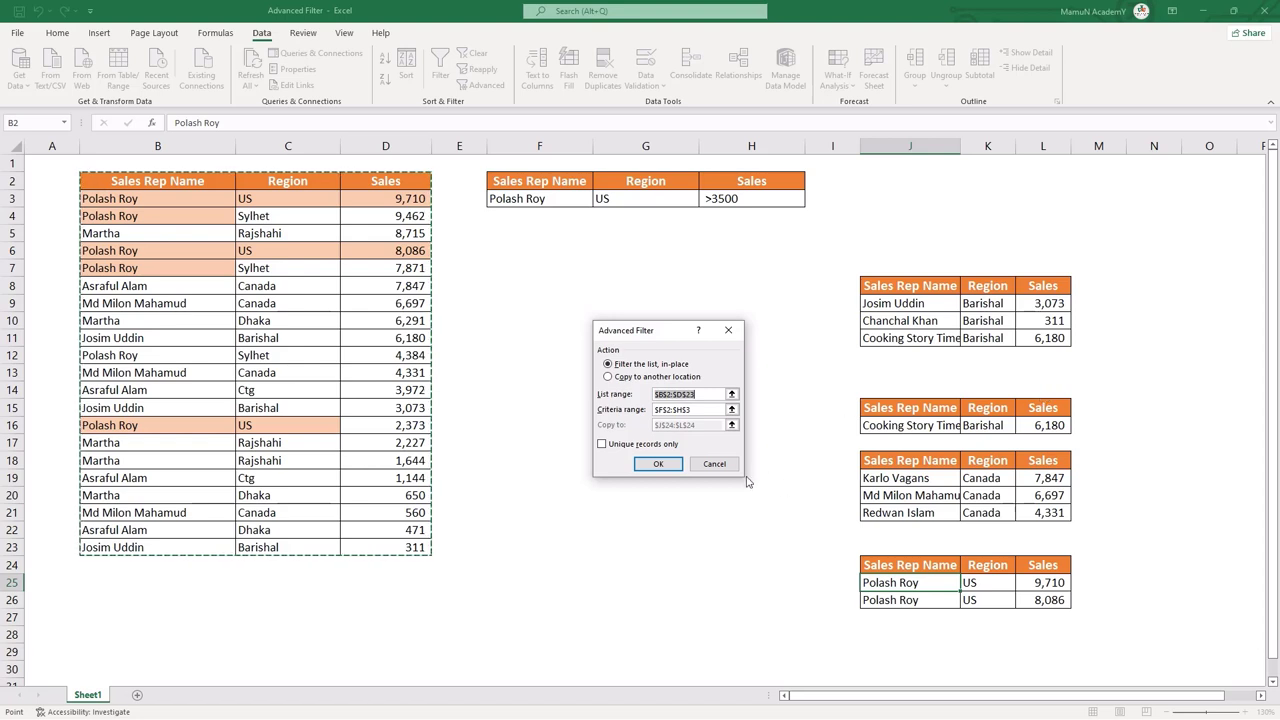
{"action": "left_click", "coordinate": [714, 463]}
{"action": "left_click", "coordinate": [399, 200]}
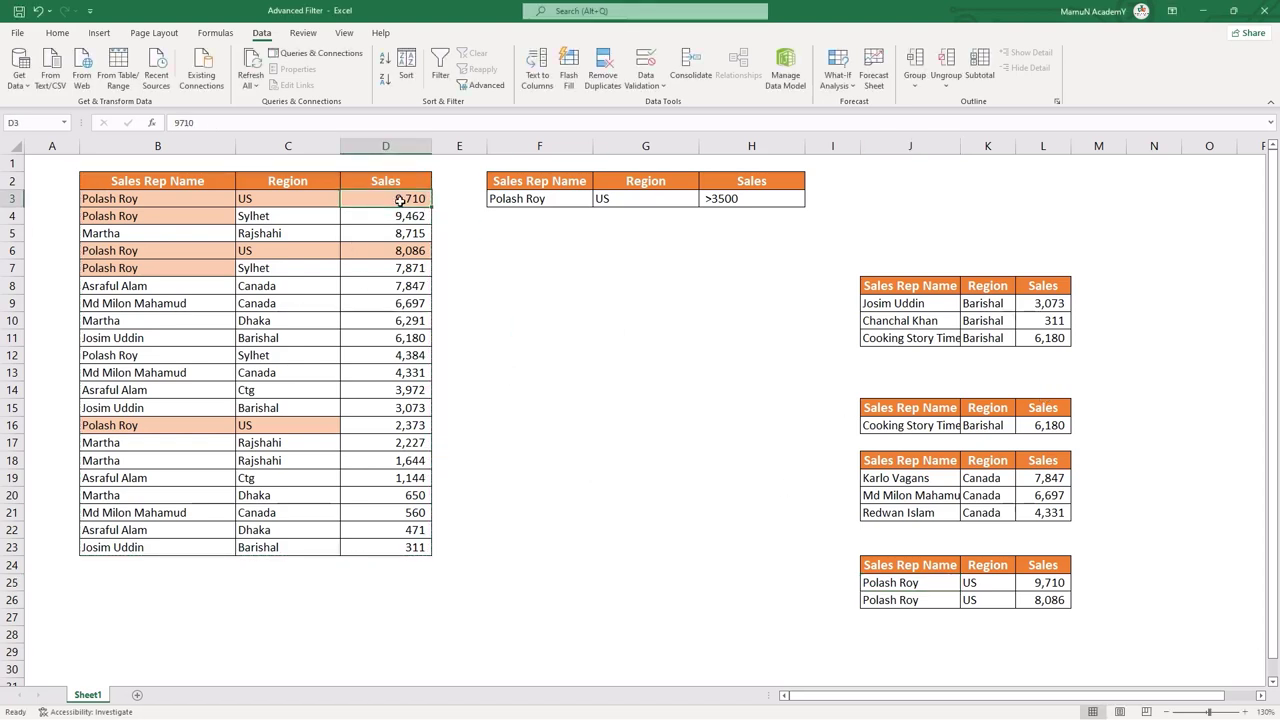
{"action": "type", "text": "3,"}
{"action": "type", "text": "00"}
{"action": "key", "text": "Return"}
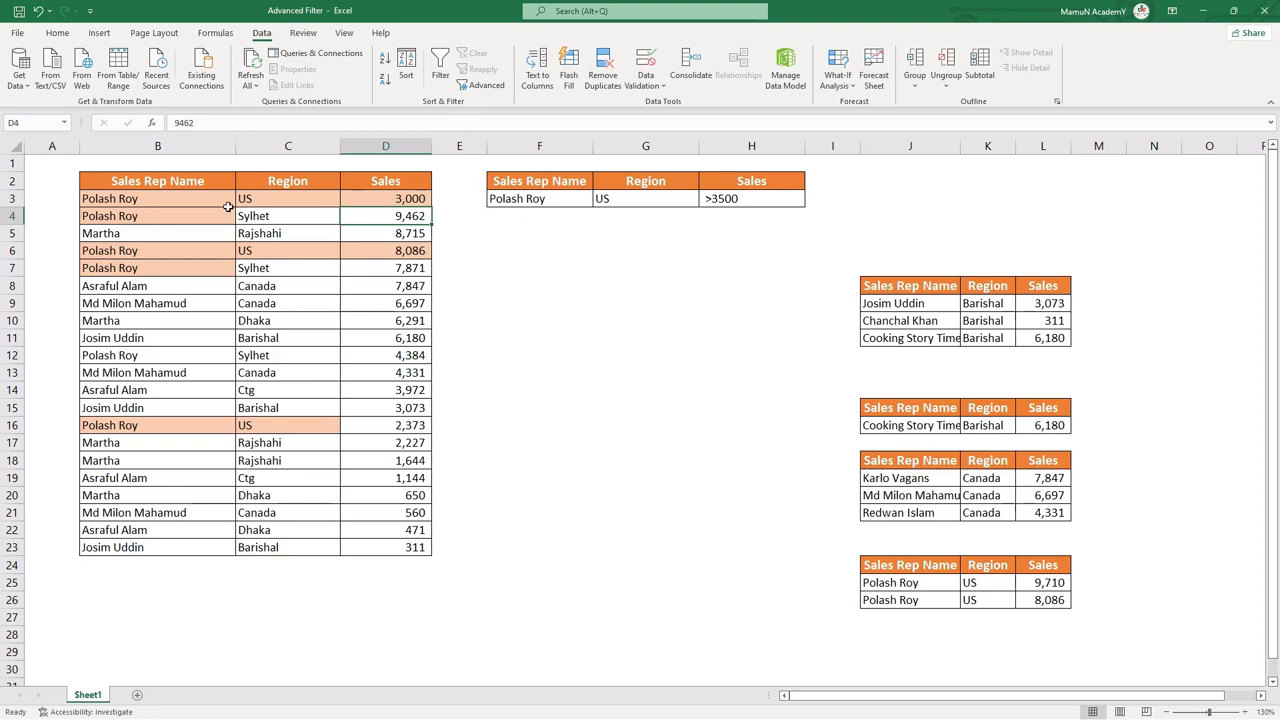
Sort from the Sales Rep Name header, trying Sort On Cell Color and its colour order
{"action": "left_click", "coordinate": [196, 183]}
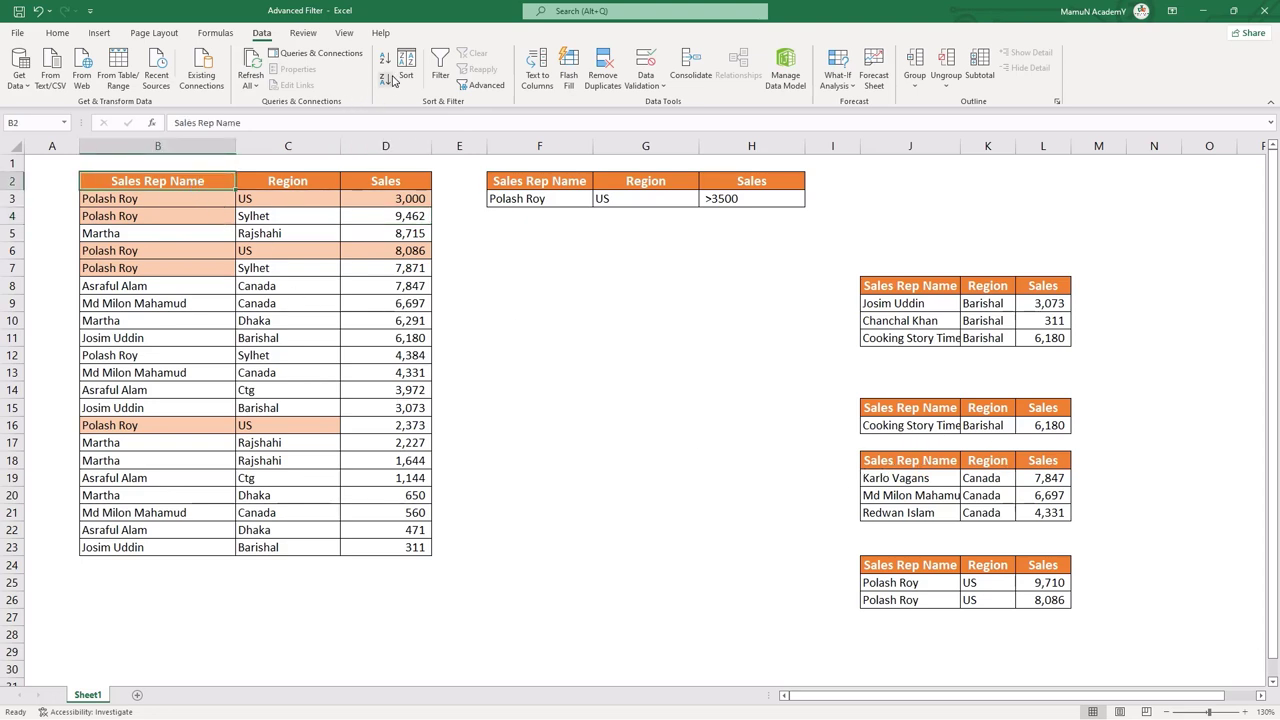
{"action": "left_click", "coordinate": [406, 75]}
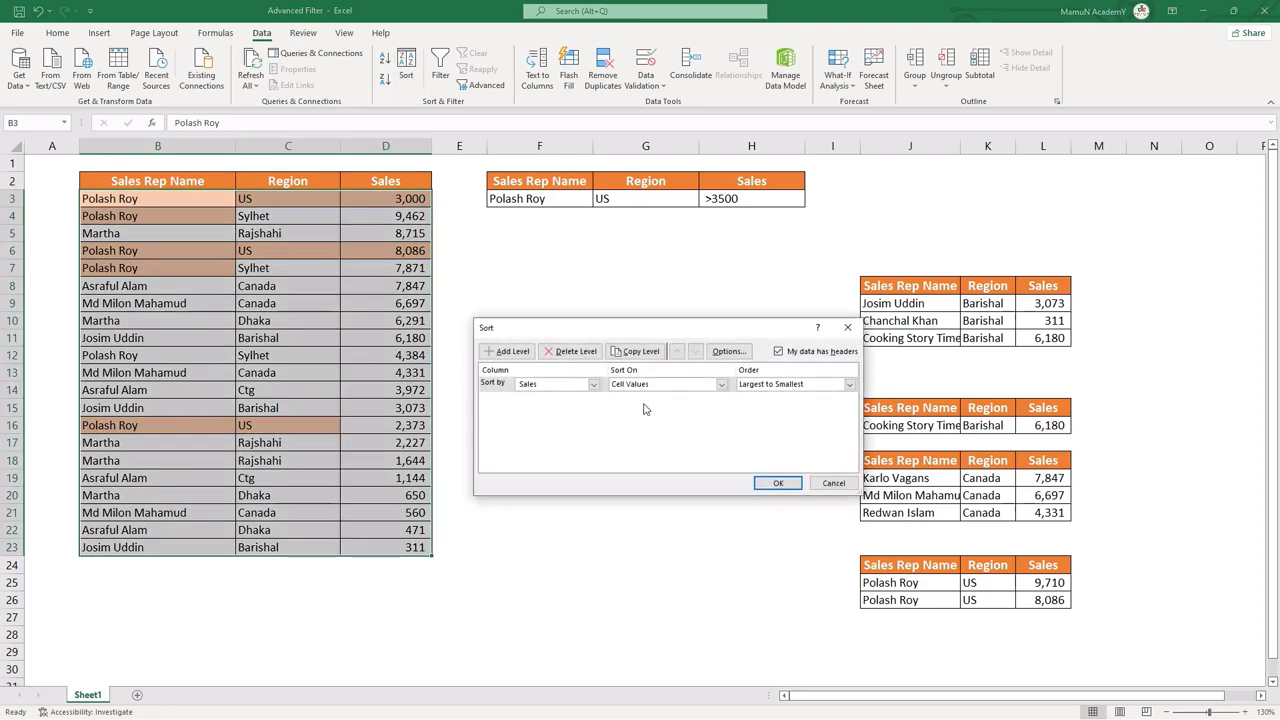
{"action": "left_click", "coordinate": [715, 384]}
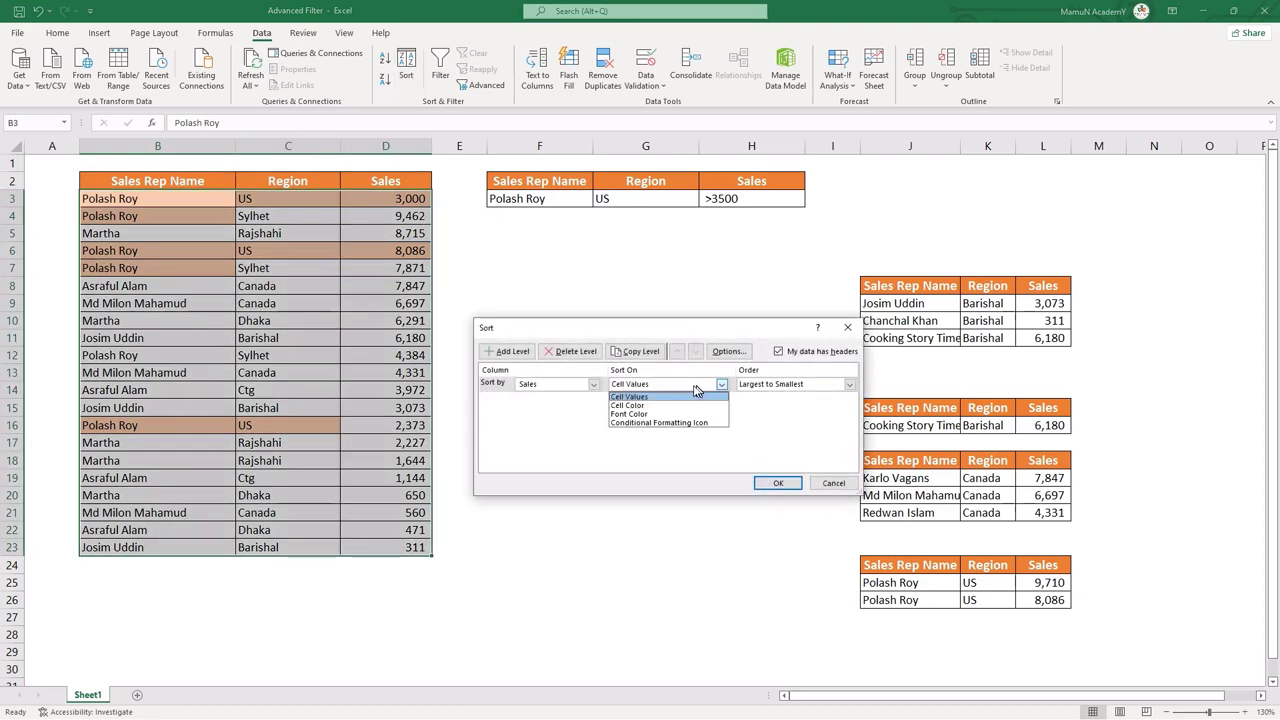
{"action": "left_click", "coordinate": [637, 405]}
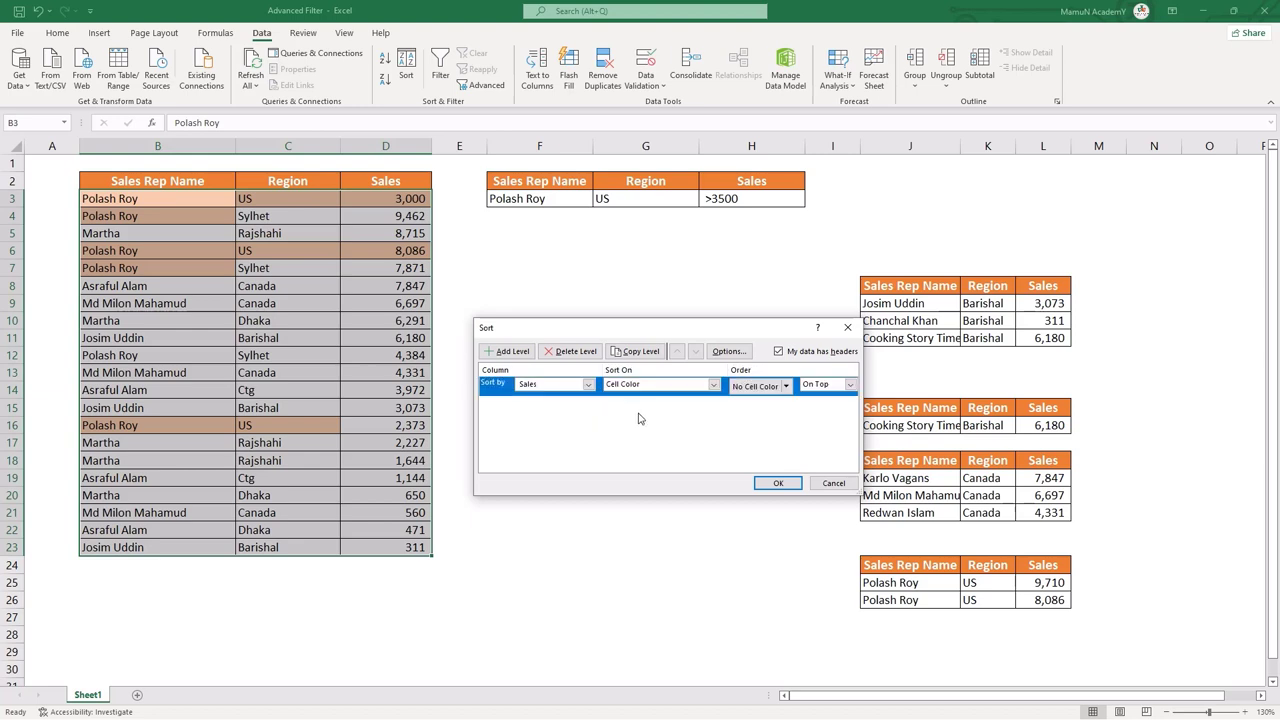
{"action": "left_click", "coordinate": [760, 388]}
{"action": "left_click", "coordinate": [786, 386]}
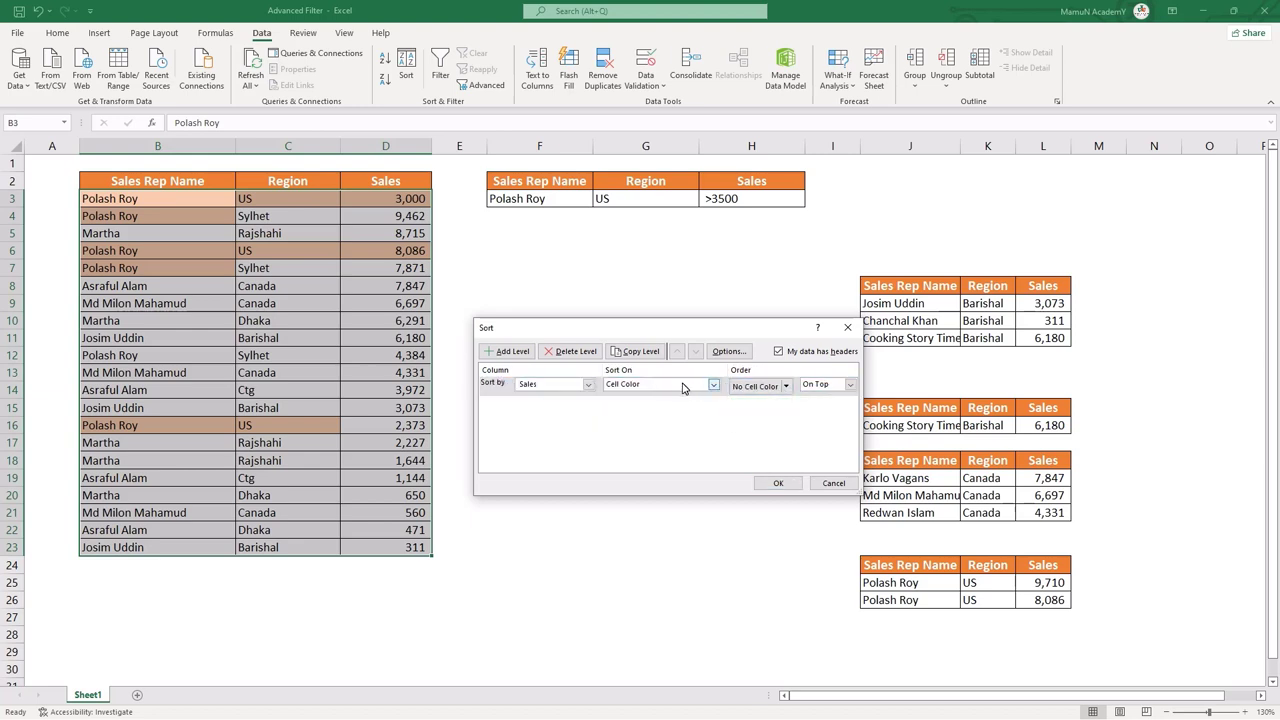
Switch Sort On to Font Color, view its colours, then cancel without sorting
{"action": "left_click", "coordinate": [713, 384]}
{"action": "left_click", "coordinate": [643, 412]}
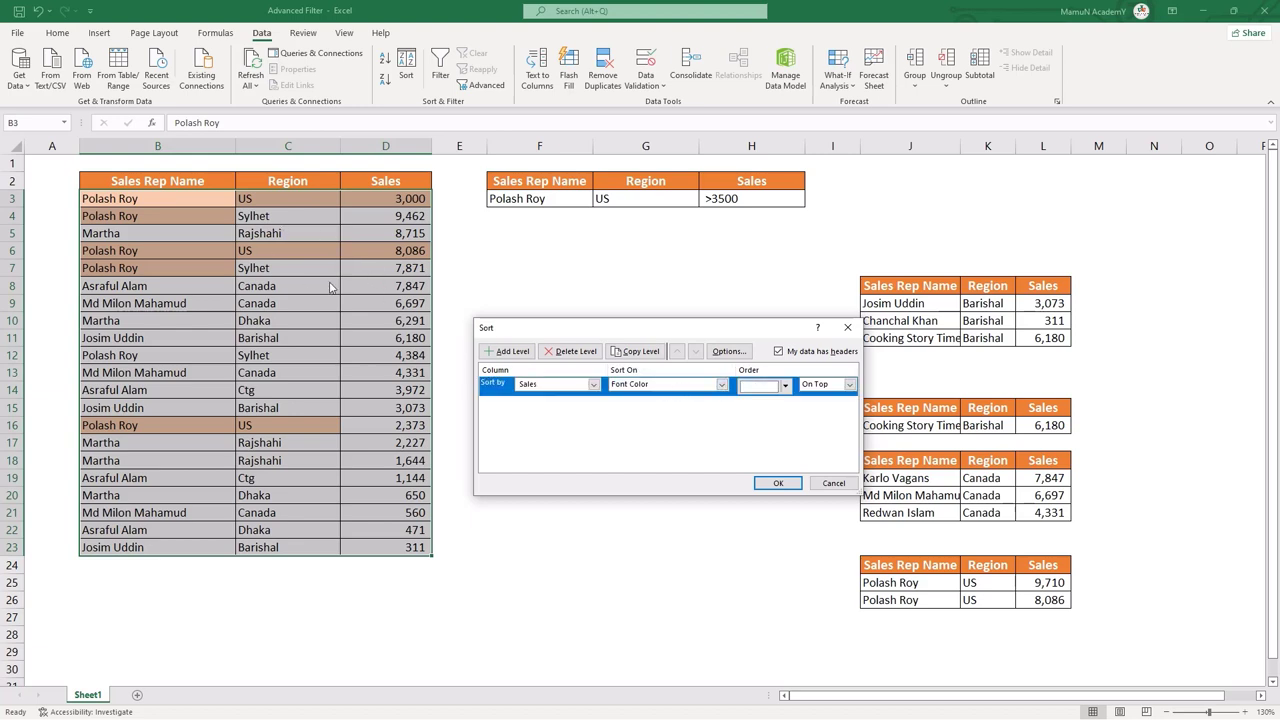
{"action": "left_click", "coordinate": [786, 386]}
{"action": "mouse_move", "coordinate": [748, 406]}
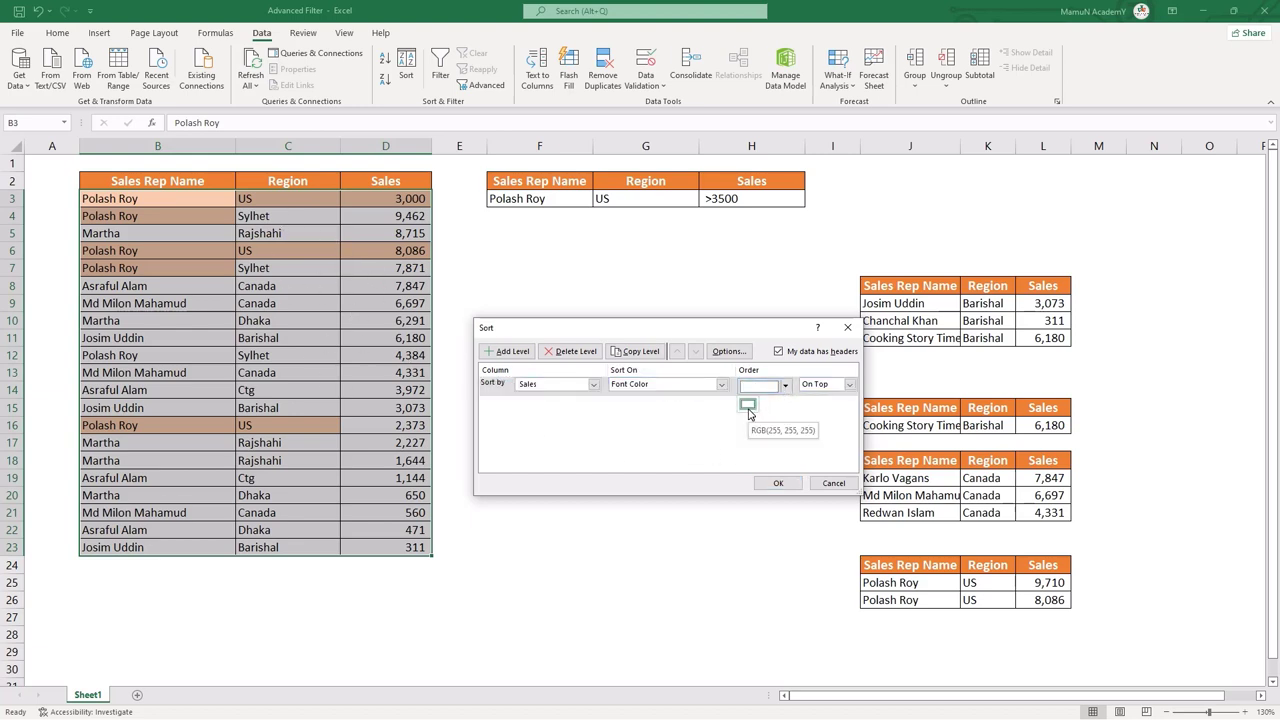
{"action": "left_click", "coordinate": [665, 390]}
{"action": "left_click", "coordinate": [665, 390]}
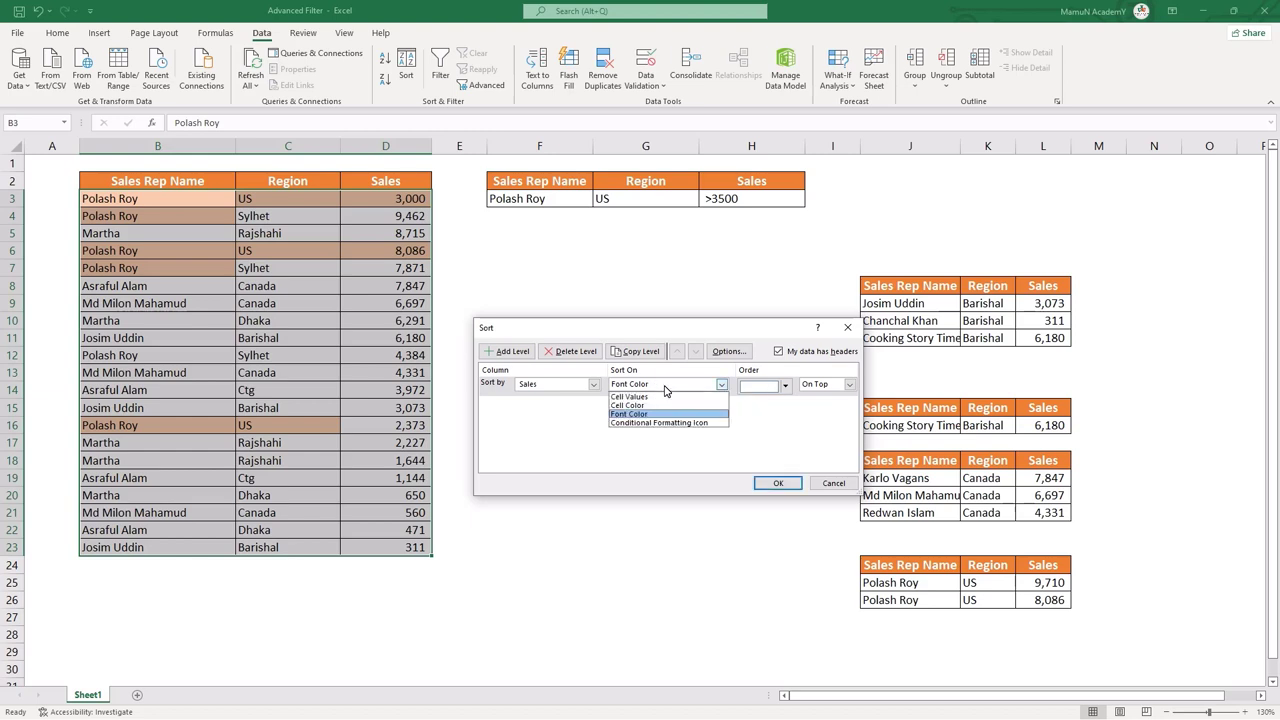
{"action": "left_click", "coordinate": [549, 437]}
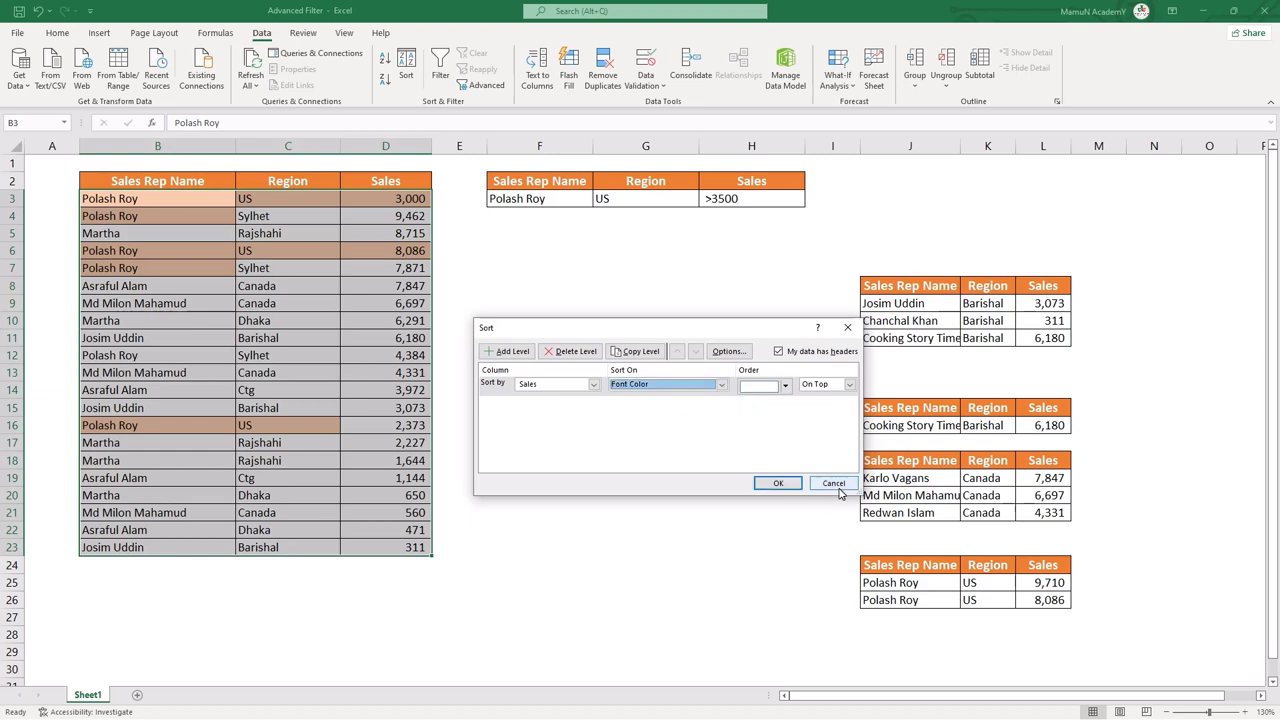
{"action": "left_click", "coordinate": [834, 483]}
{"action": "left_click", "coordinate": [485, 85]}
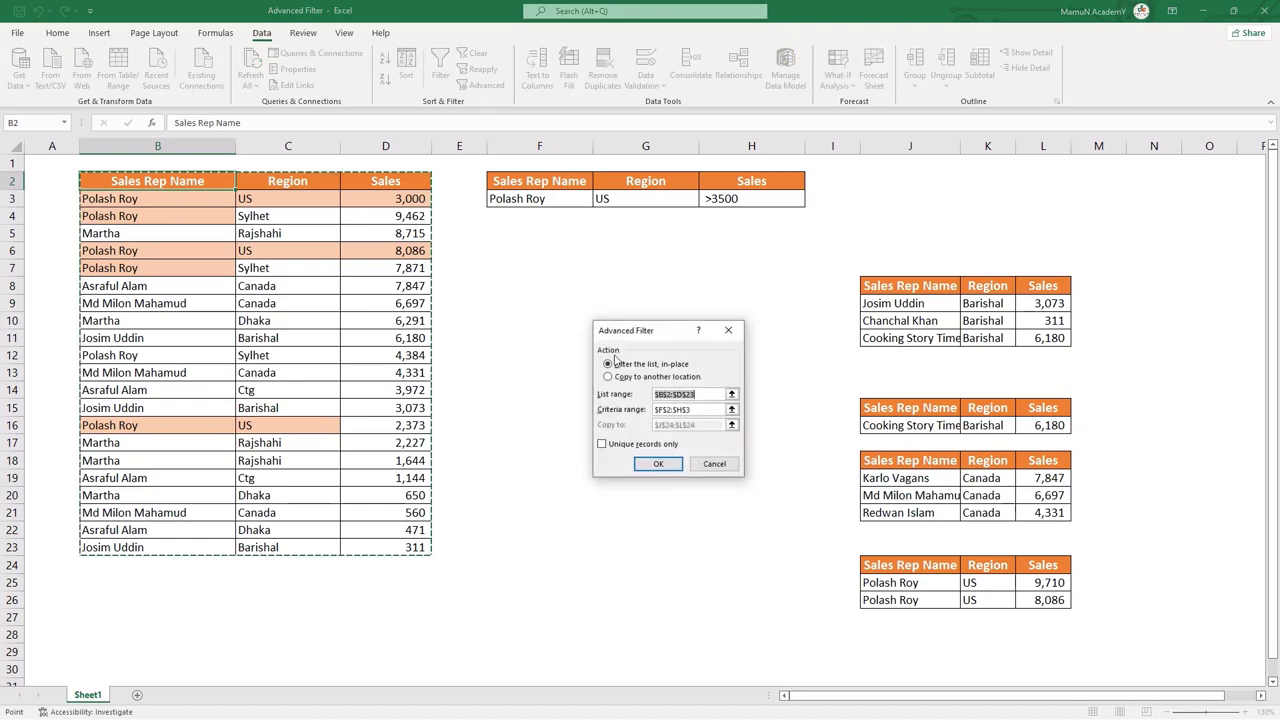